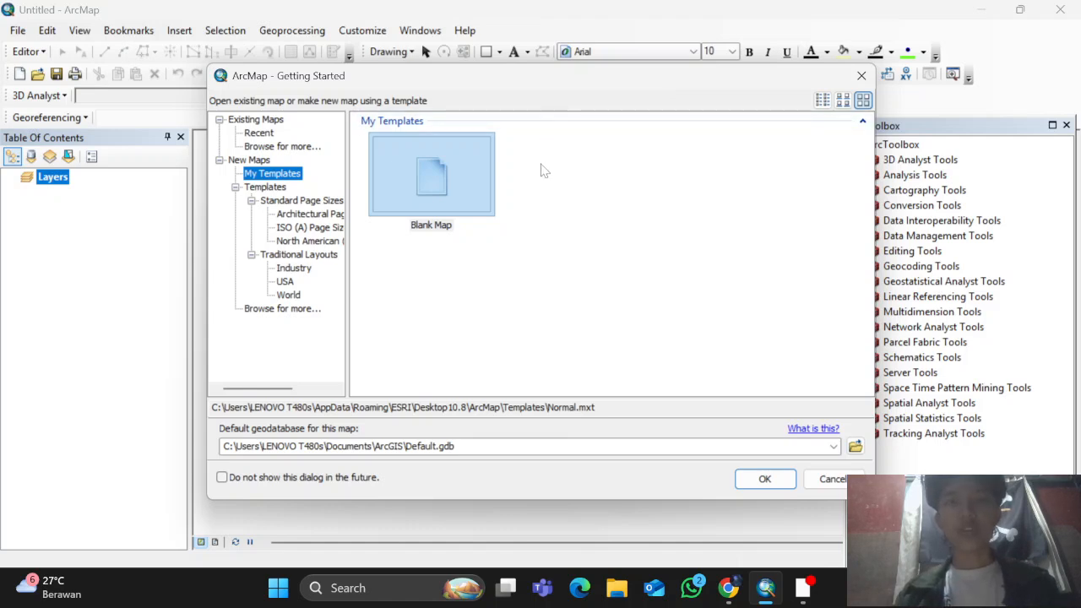
# Start a blank map and set the data frame's coordinate system to WGS 1984 UTM Zone 49S
pyautogui.click(764, 479)
pyautogui.rightClick(61, 179)
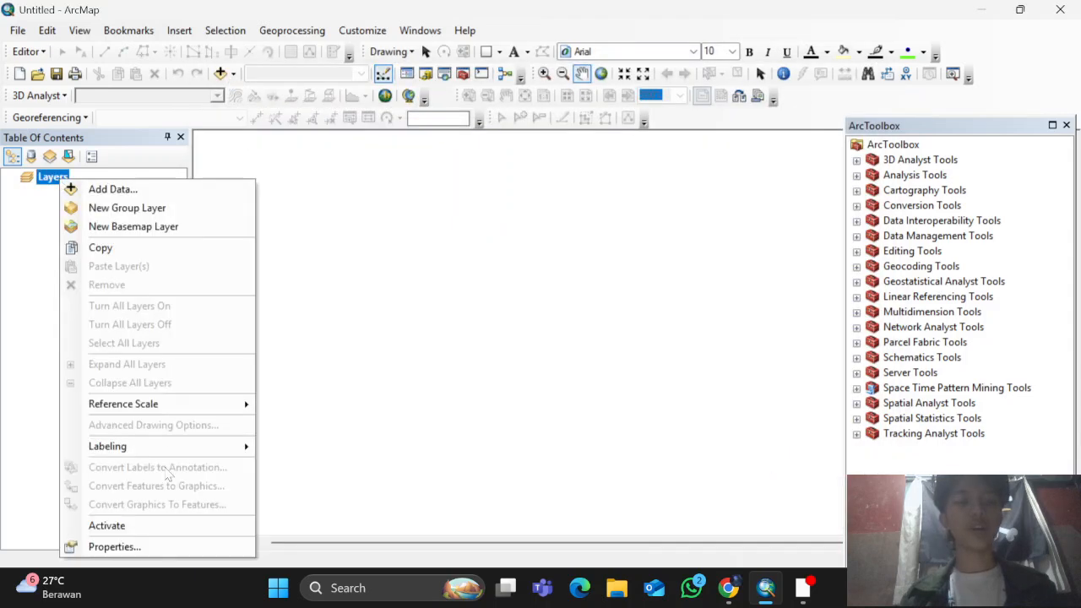
pyautogui.click(144, 548)
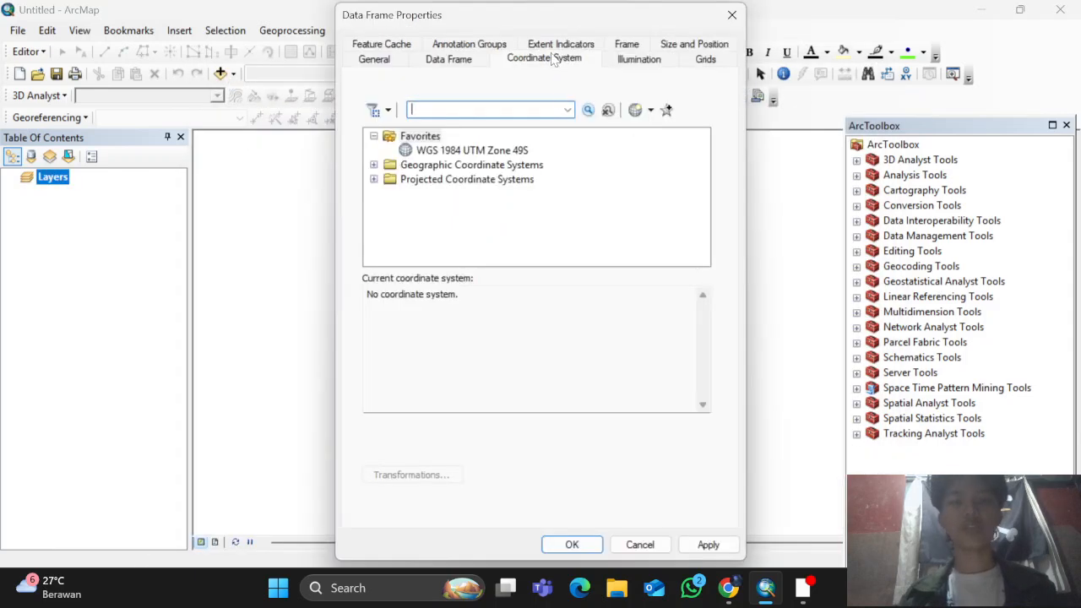
pyautogui.click(470, 151)
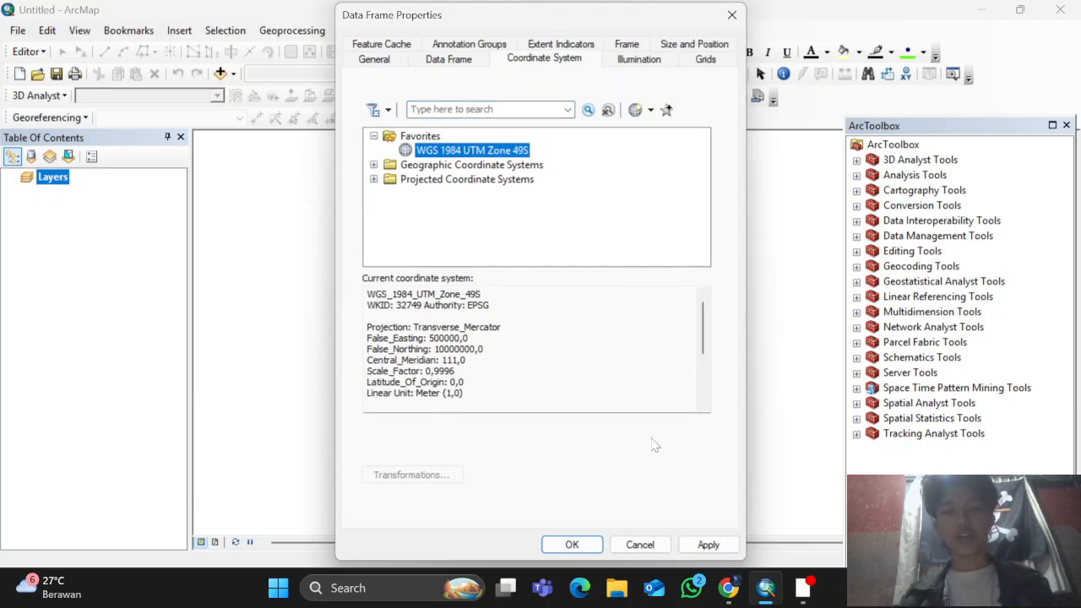
pyautogui.click(706, 546)
pyautogui.click(572, 545)
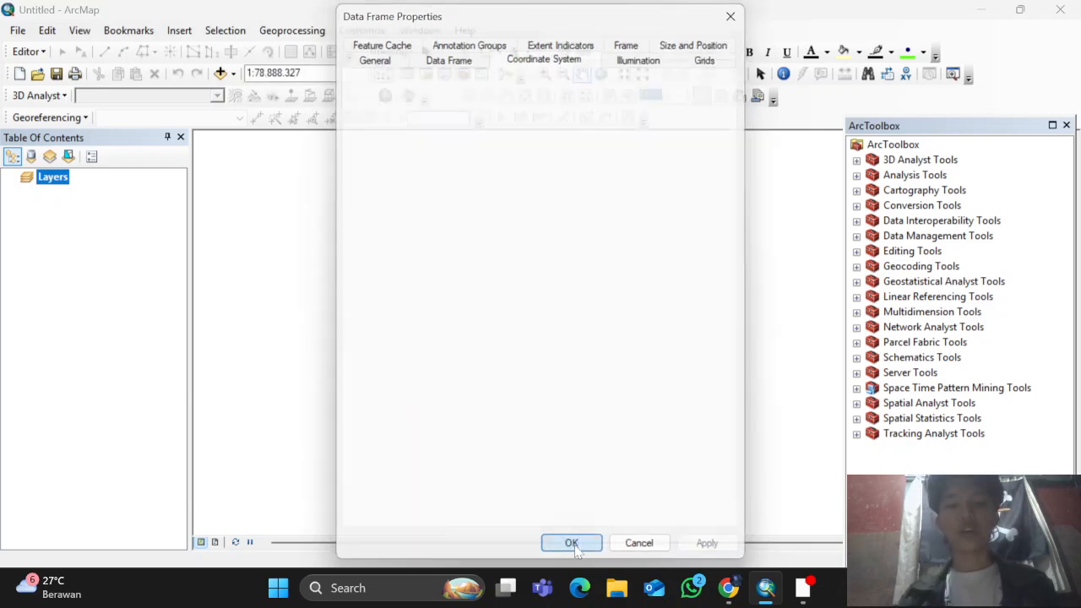
# Add all six shapefiles from the Data Baru folder to the map, from Batas Administrasi through Tuplah_Jawa_Tengah_2019
pyautogui.rightClick(44, 177)
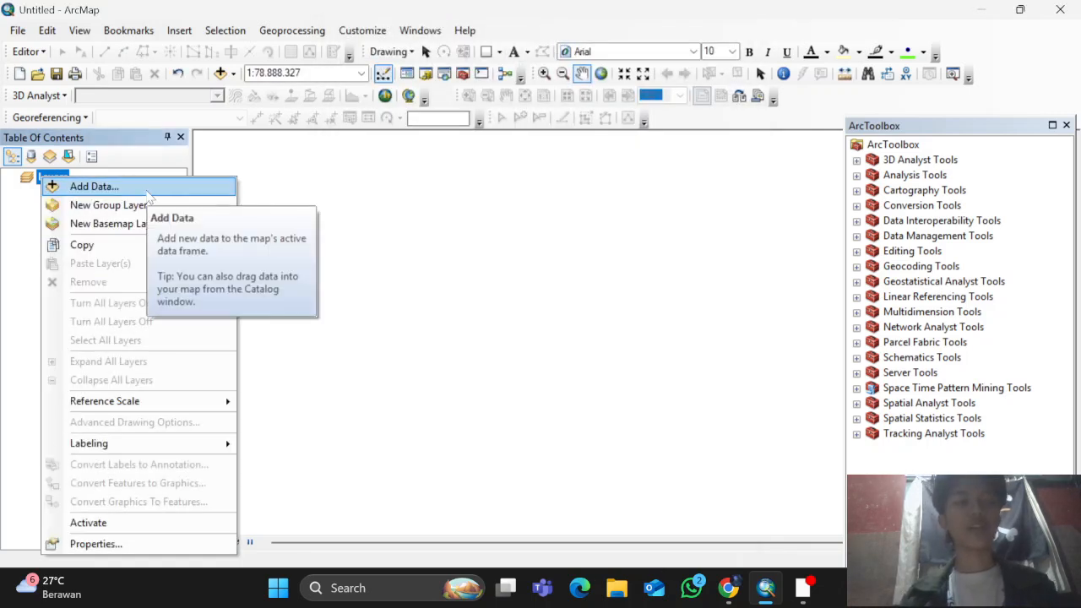
pyautogui.click(95, 187)
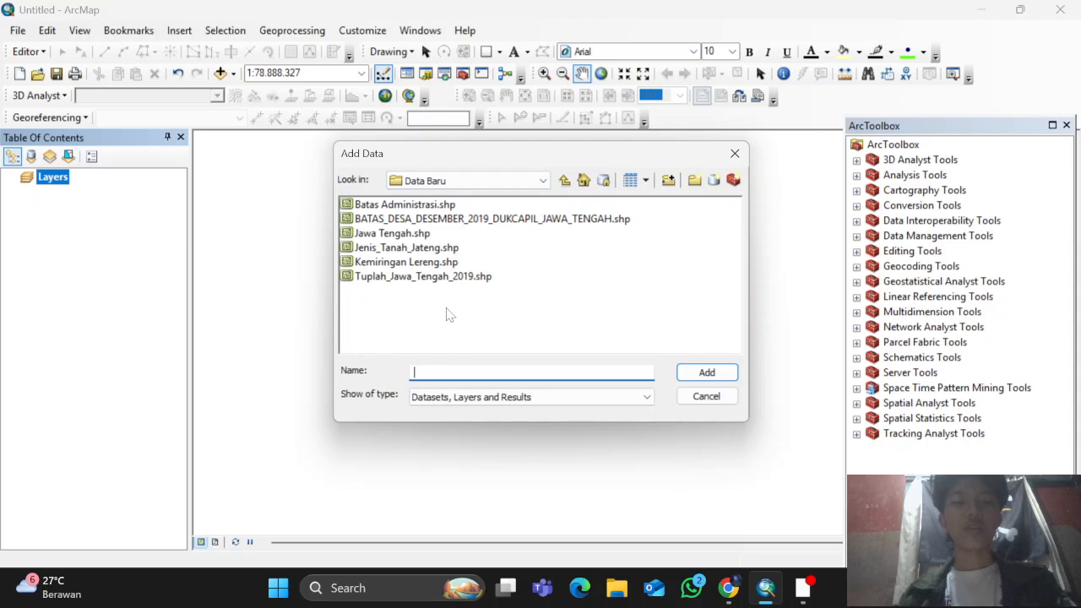
pyautogui.moveTo(448, 322); pyautogui.dragTo(414, 203)
pyautogui.click(707, 373)
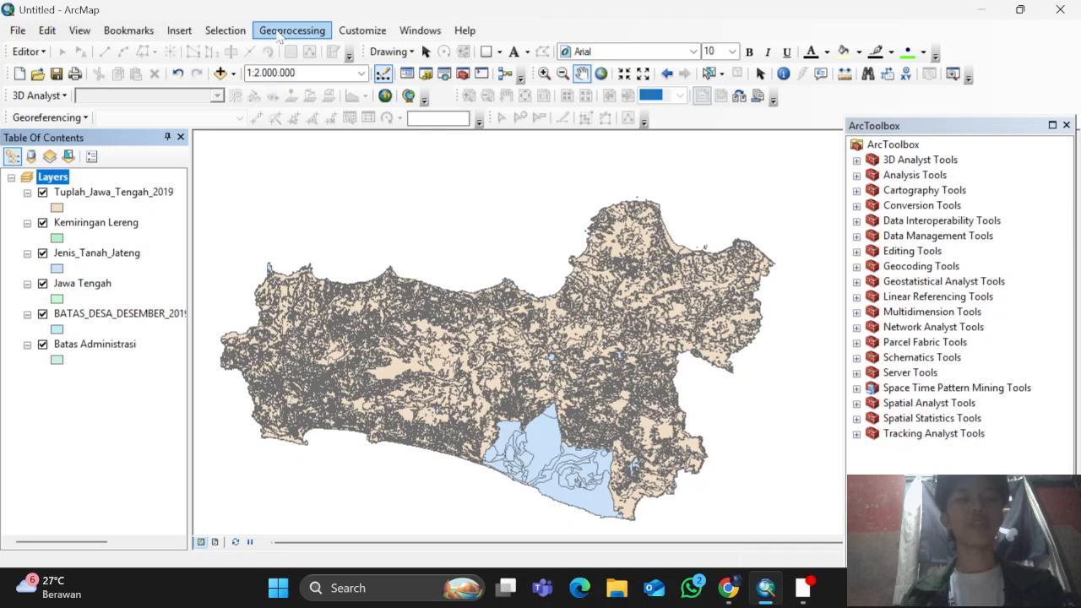
# Set up a Clip operation with Tuplah_Jawa_Tengah_2019 as the input features and Batas Administrasi as the clip features
pyautogui.click(279, 31)
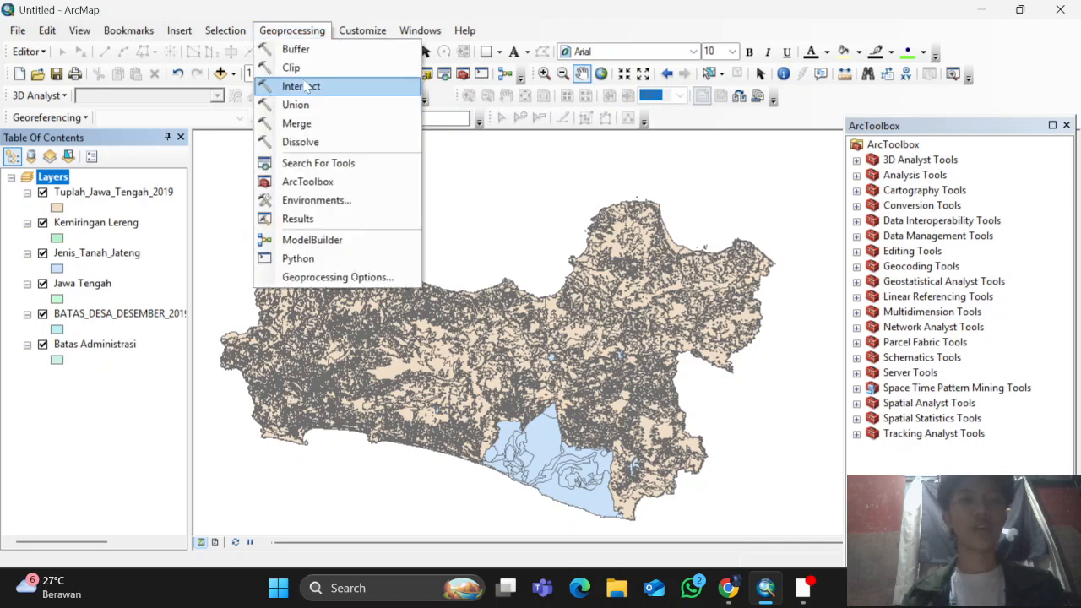
pyautogui.click(282, 70)
pyautogui.click(678, 136)
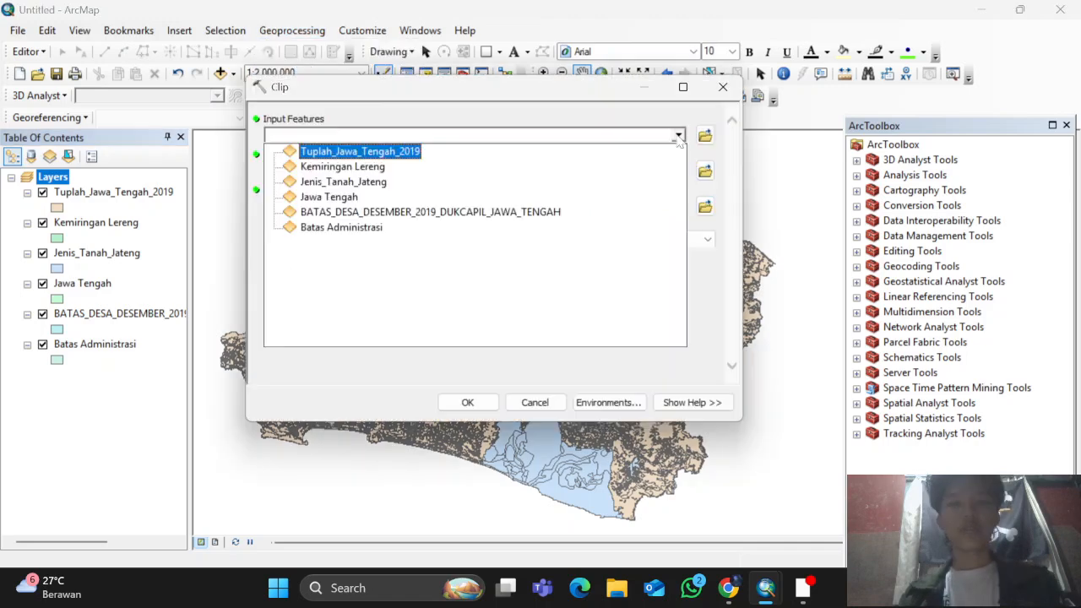
pyautogui.click(363, 152)
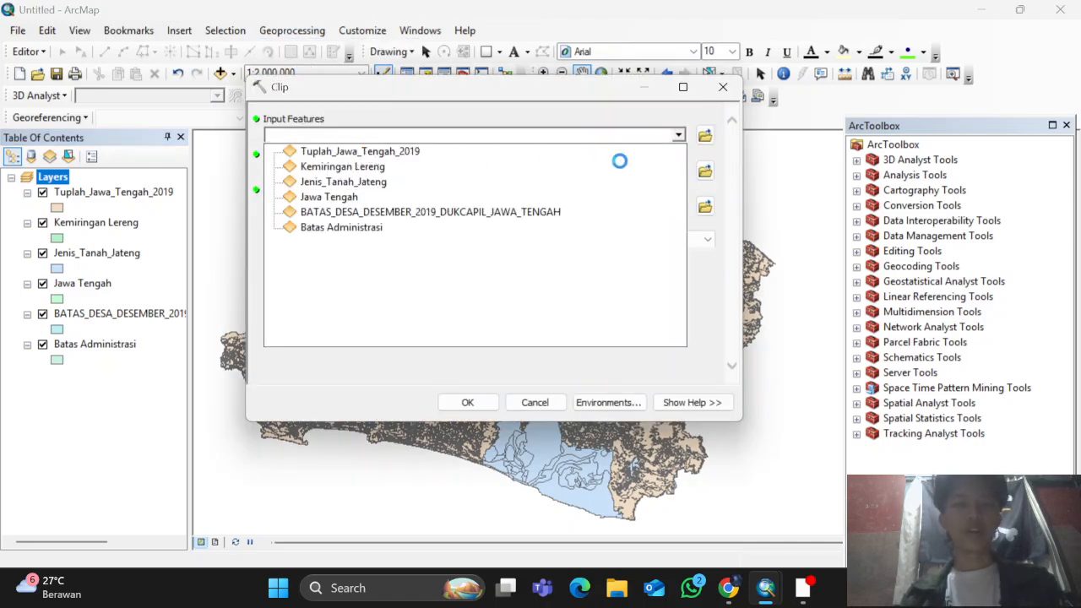
pyautogui.click(679, 172)
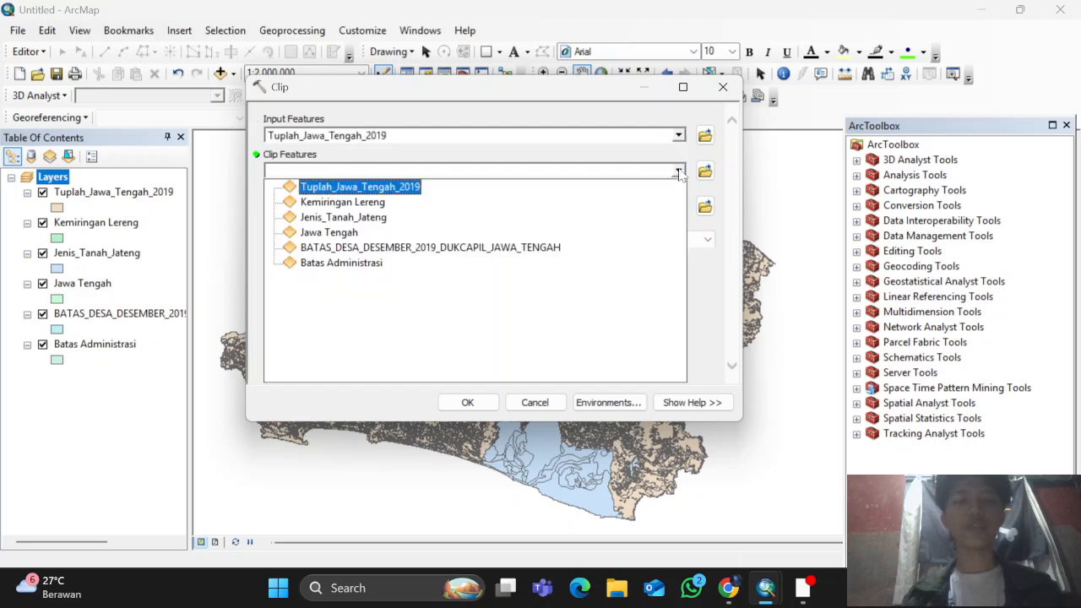
pyautogui.click(347, 264)
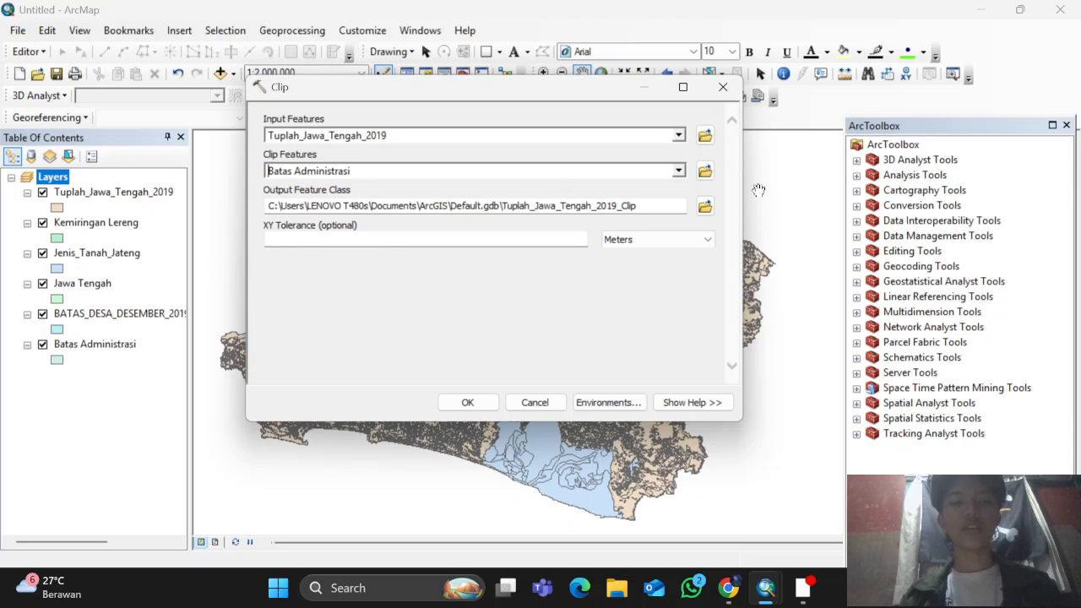
# Name the clip output ClipTL in the Data Baru folder and run the clip
pyautogui.click(705, 206)
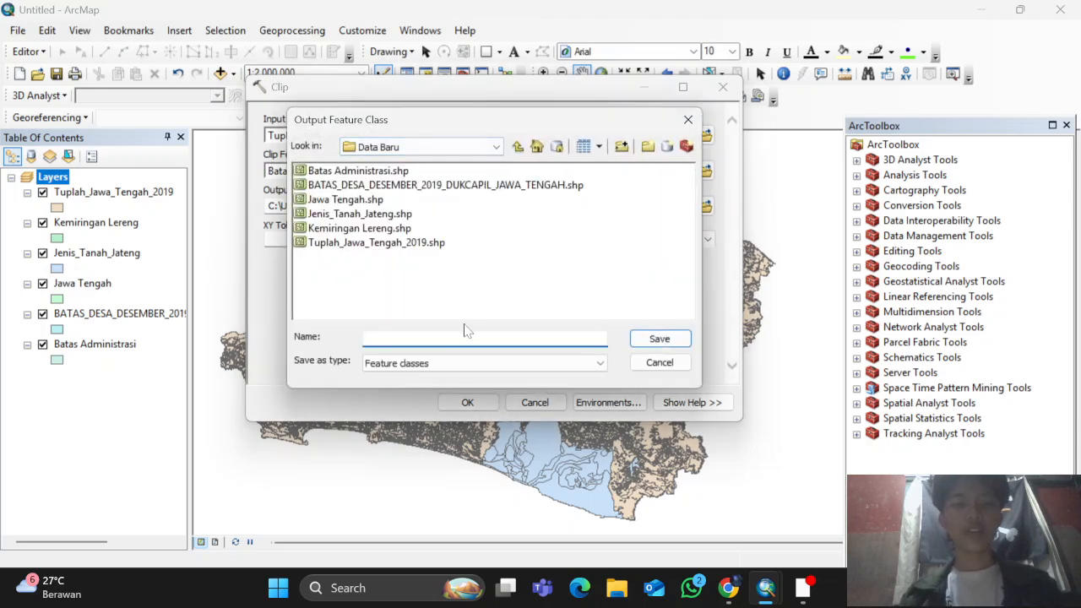
pyautogui.write('Cl')
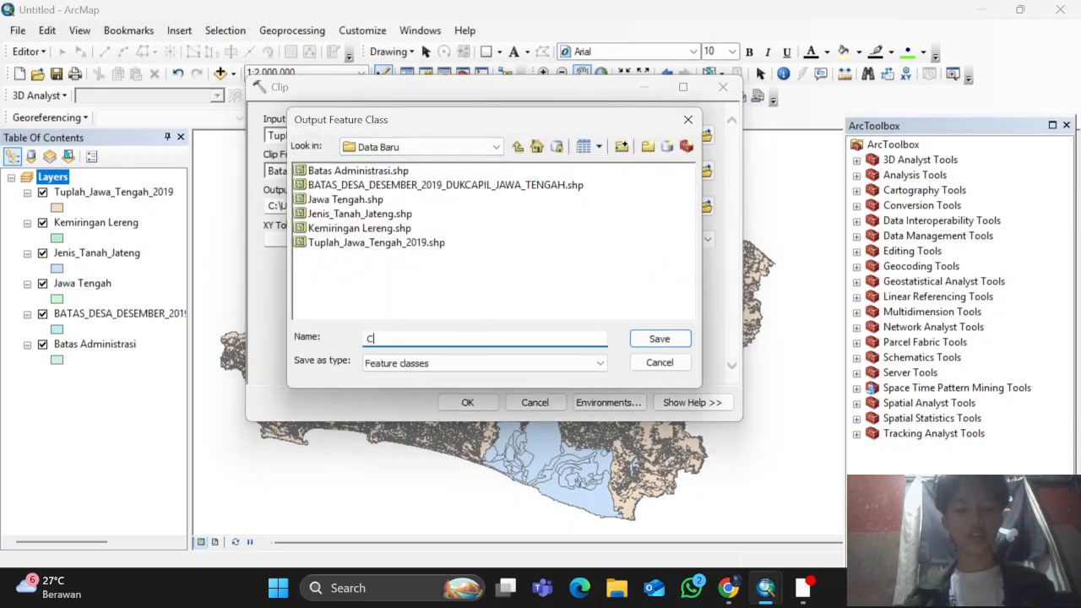
pyautogui.write('ipTL')
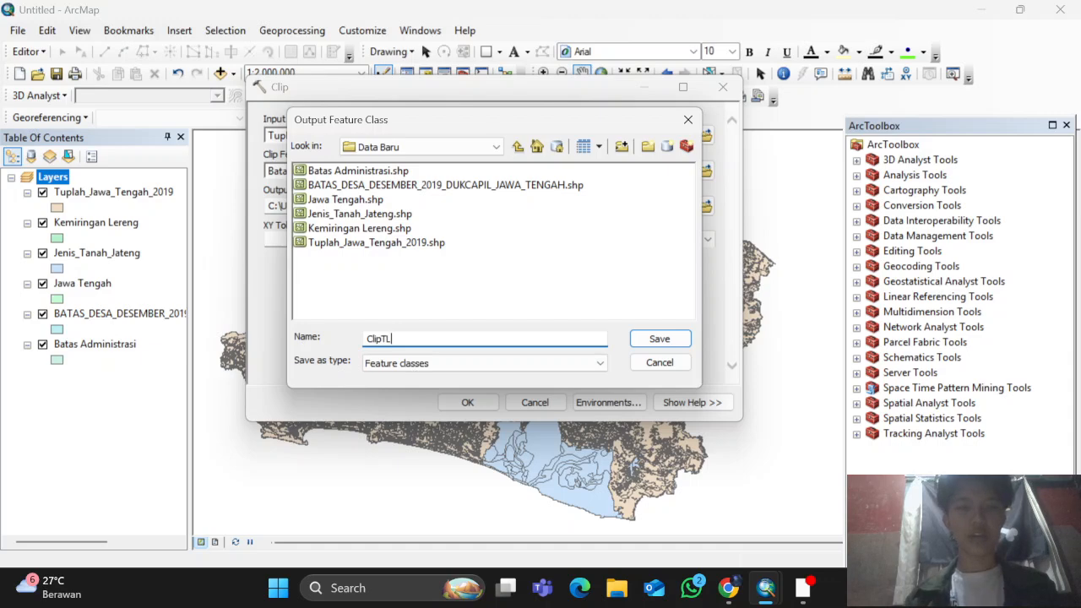
pyautogui.press('Return')
pyautogui.click(450, 400)
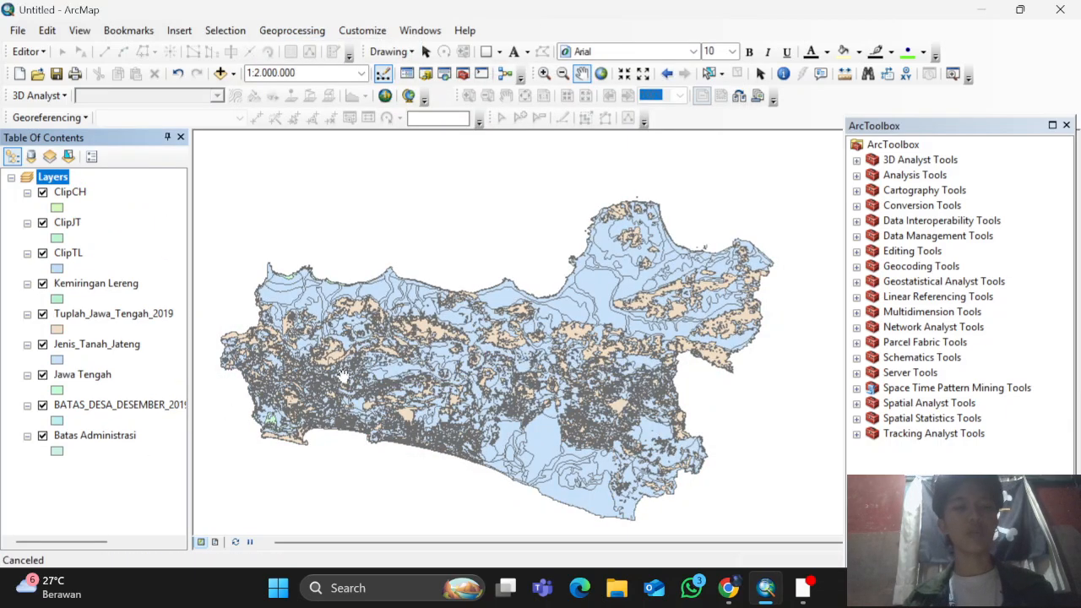
# Hide the BATAS_DESA_DESEMBER_2019, Jawa Tengah, Jenis_Tanah_Jateng and Tuplah_Jawa_Tengah_2019 layers
pyautogui.click(43, 405)
pyautogui.click(42, 375)
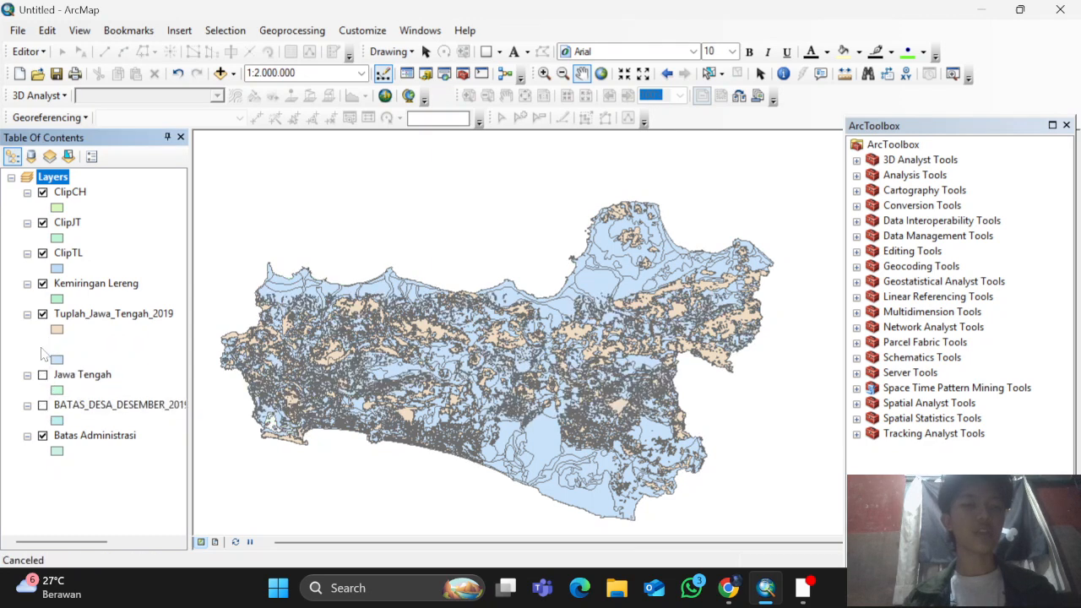
pyautogui.click(43, 314)
pyautogui.scroll(-3, 338, 333)
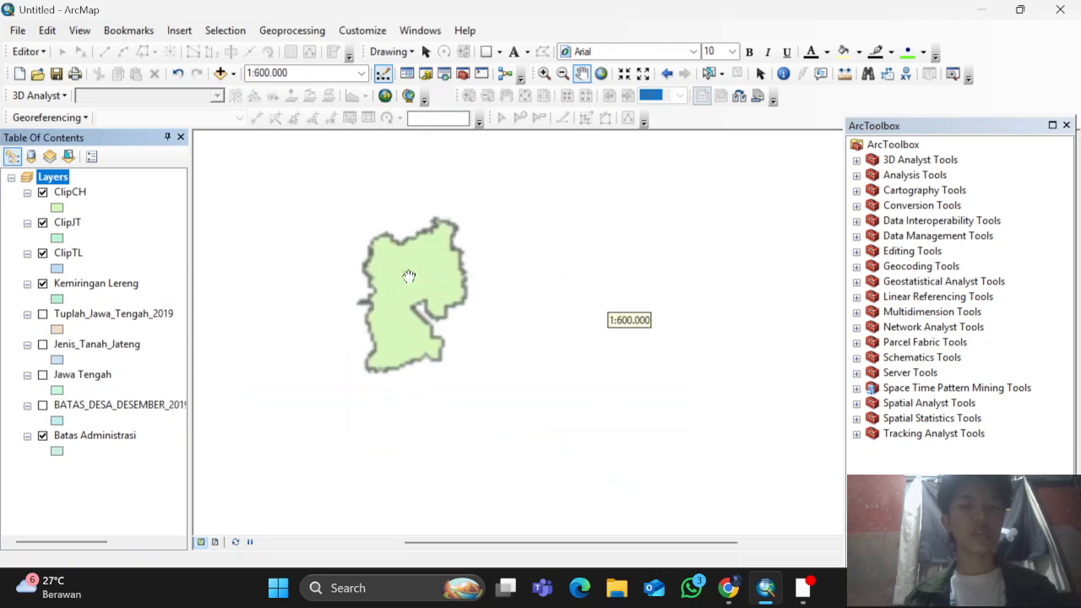
pyautogui.click(58, 207)
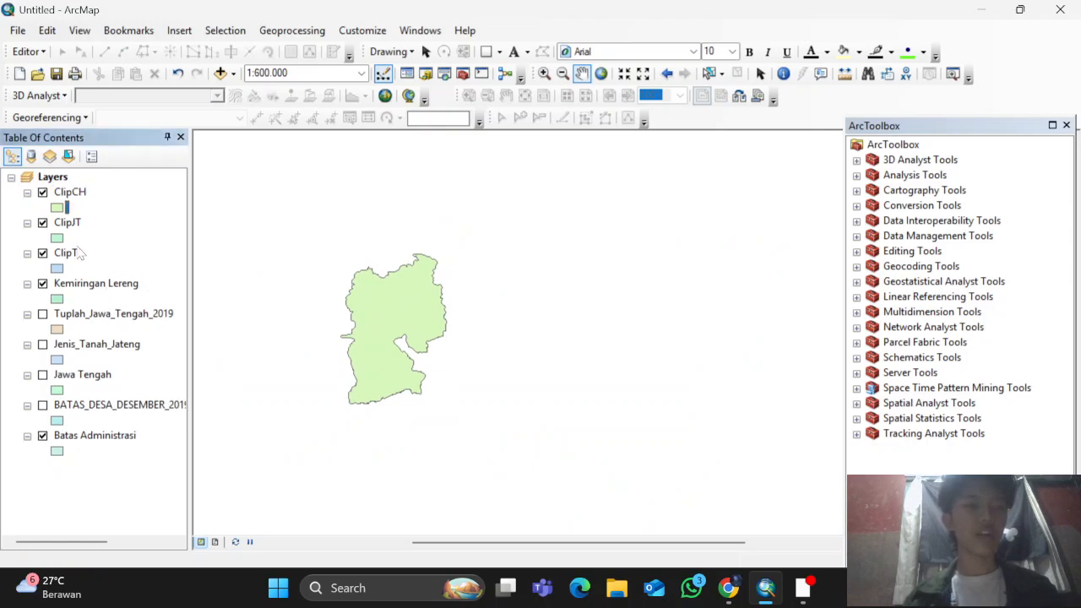
# Open the ClipJT attribute table and add a field named Skor_JT with type Double
pyautogui.rightClick(73, 223)
pyautogui.click(108, 249)
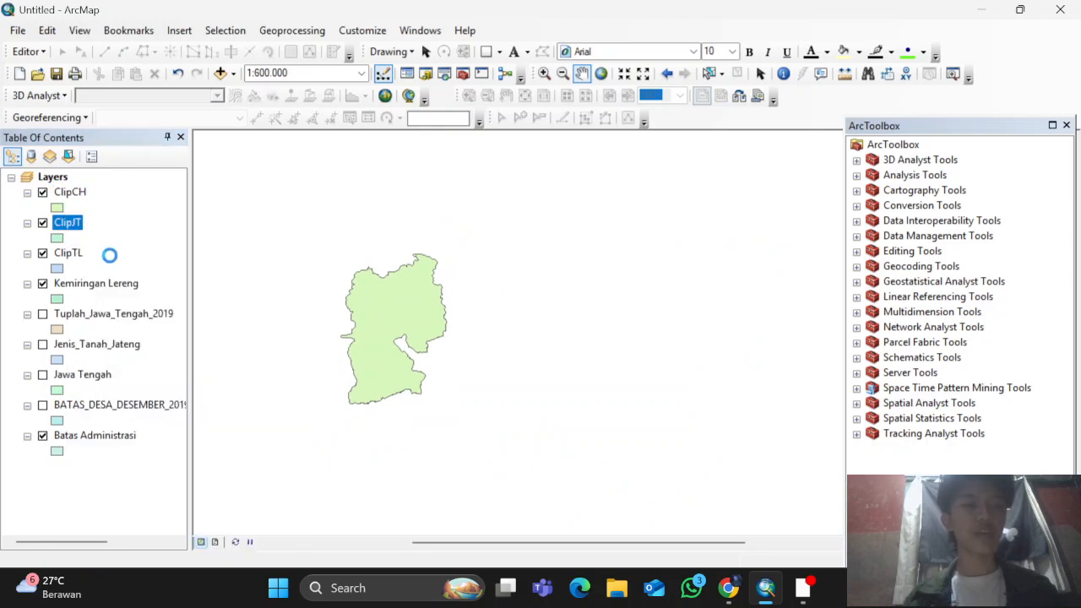
pyautogui.click(397, 196)
pyautogui.click(456, 284)
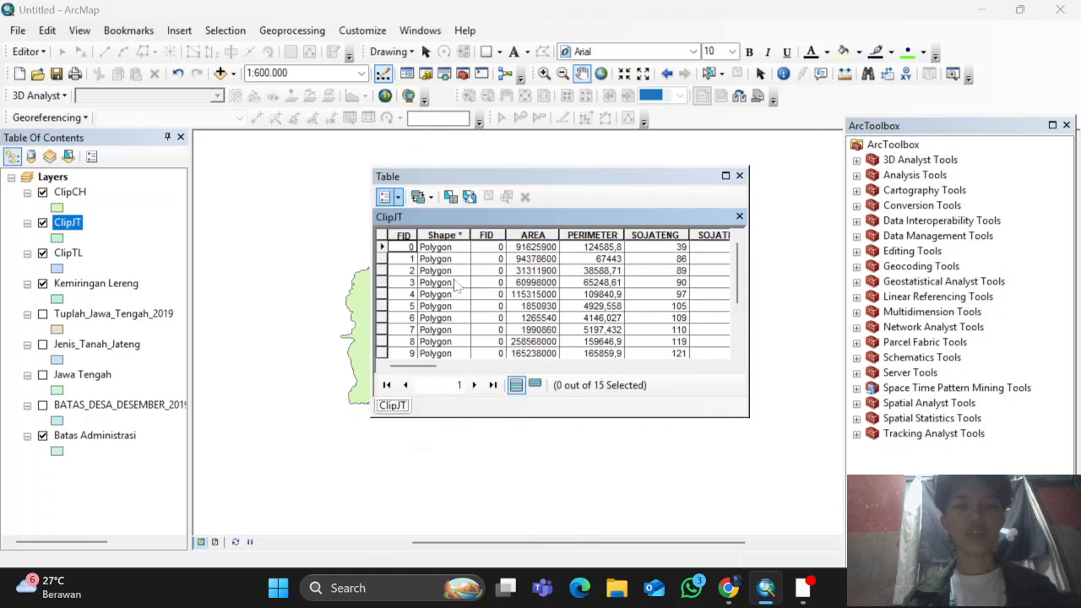
pyautogui.write('Skor_JT')
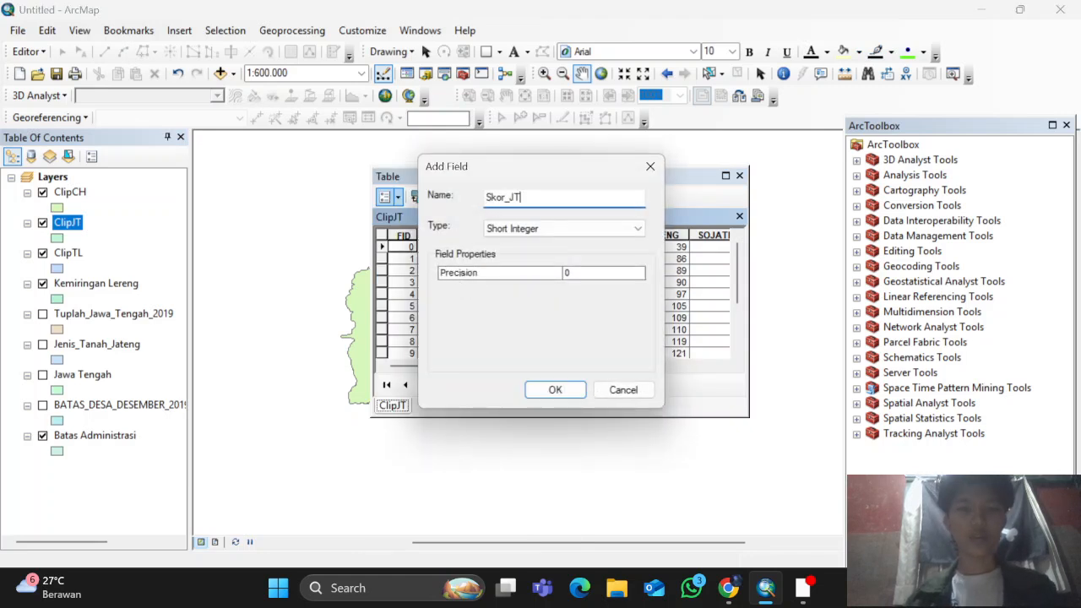
pyautogui.click(551, 237)
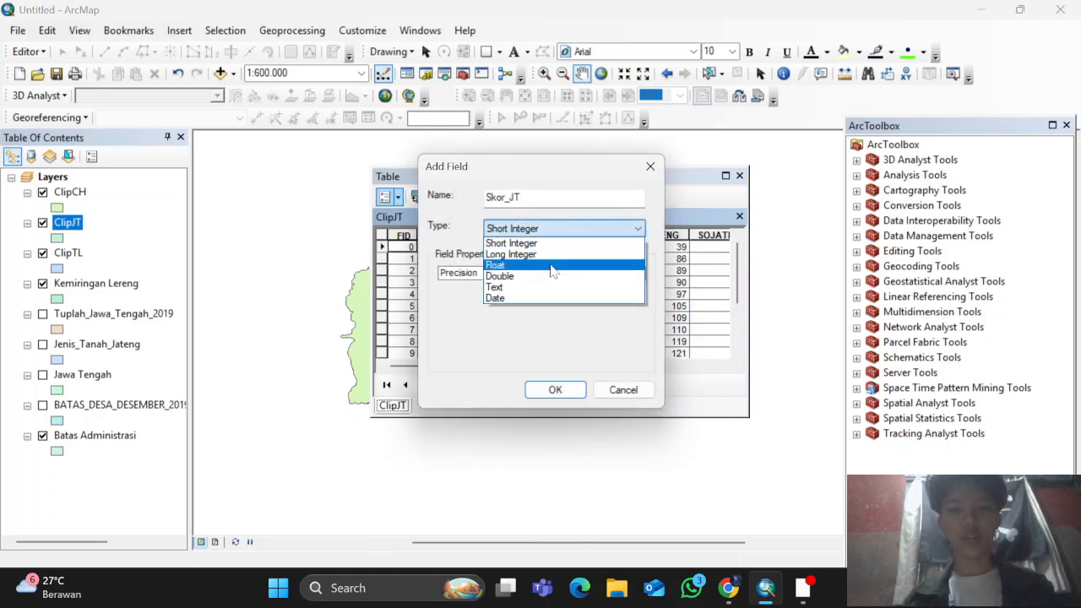
pyautogui.click(563, 277)
pyautogui.click(555, 389)
# Add a Text field named Kelas_JT to the ClipJT attribute table
pyautogui.click(384, 196)
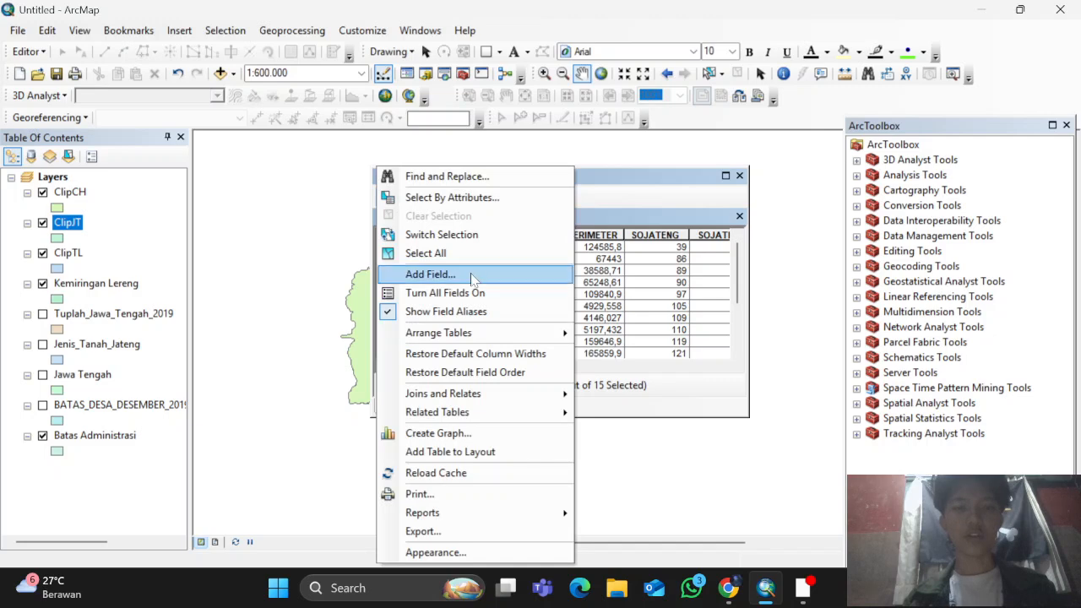
pyautogui.click(446, 273)
pyautogui.write('Kelas_JT')
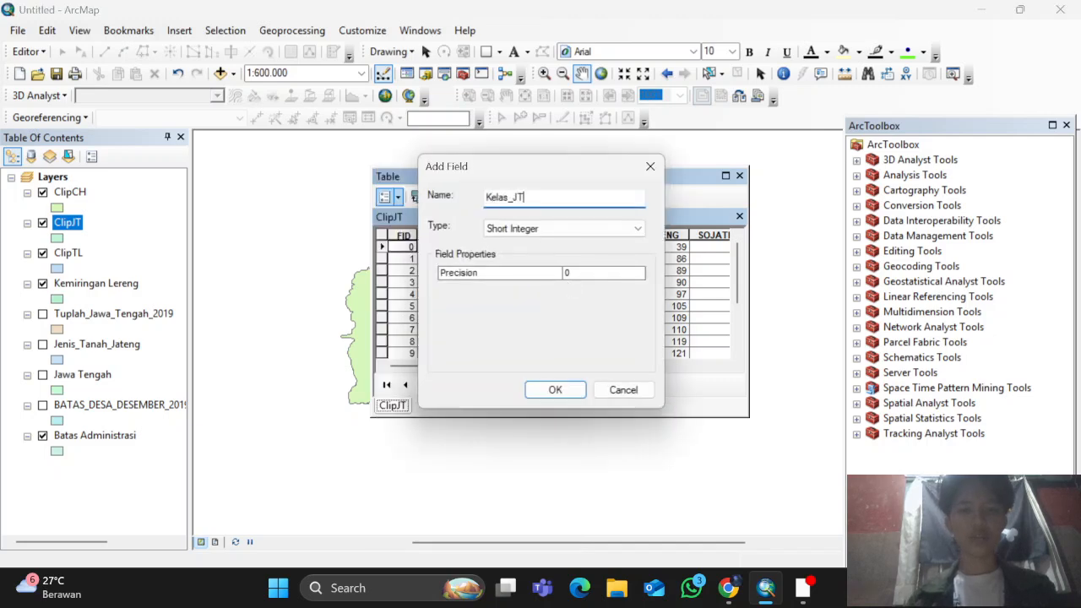
pyautogui.click(563, 228)
pyautogui.click(549, 287)
pyautogui.click(555, 389)
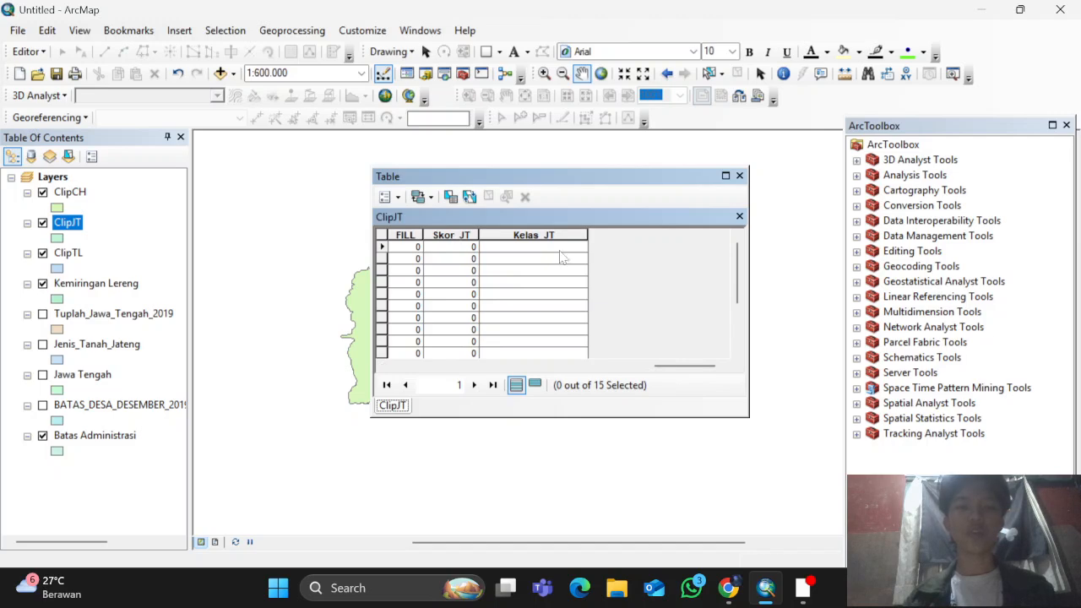
# Build a Select by Attributes query on ClipJT: "MACAM_TANA" = 'Aluvial Kelabu dan Aluvia Coklat Kekelabuan'
pyautogui.moveTo(662, 363); pyautogui.dragTo(581, 368)
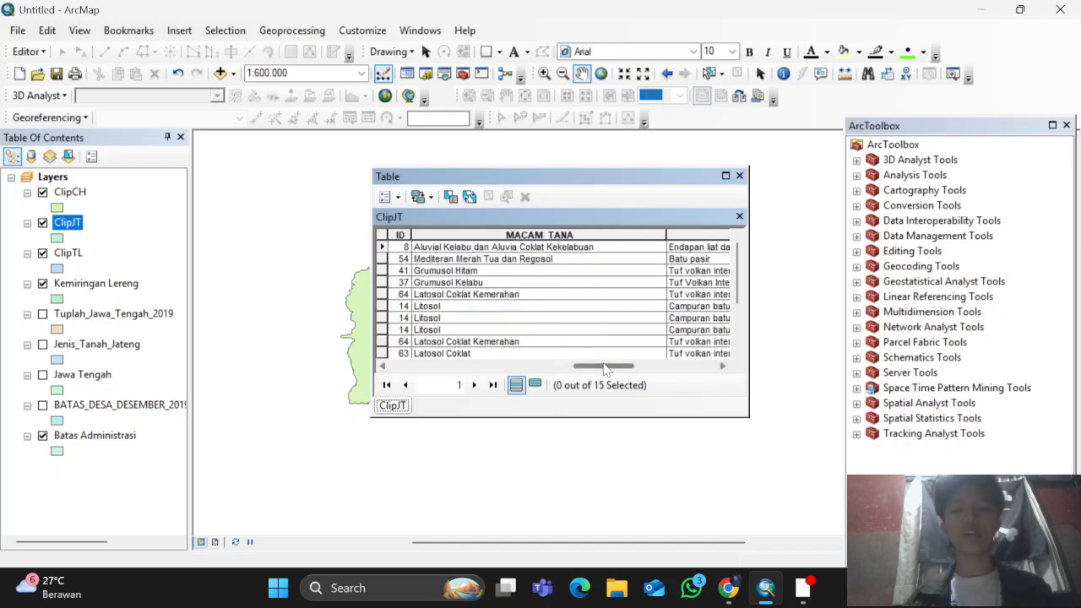
pyautogui.moveTo(604, 369); pyautogui.dragTo(685, 369)
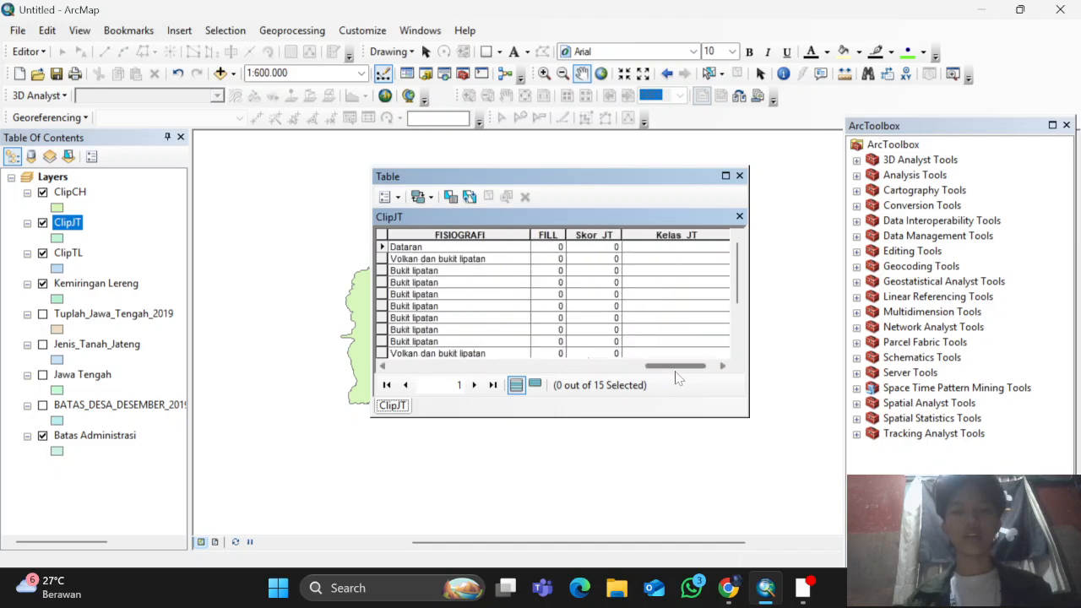
pyautogui.click(43, 52)
pyautogui.click(385, 196)
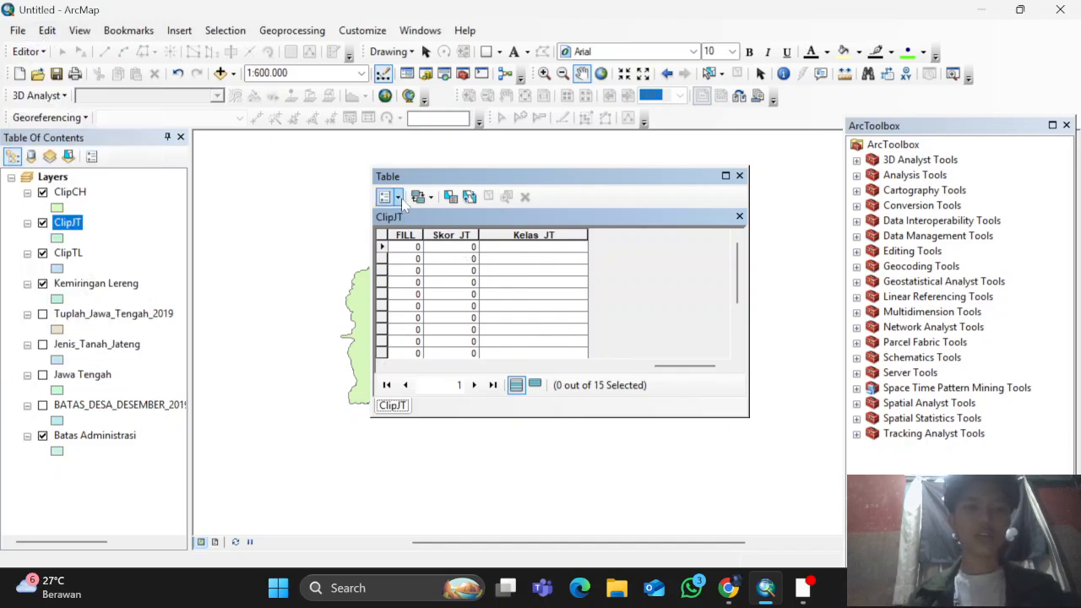
pyautogui.click(385, 196)
pyautogui.click(478, 196)
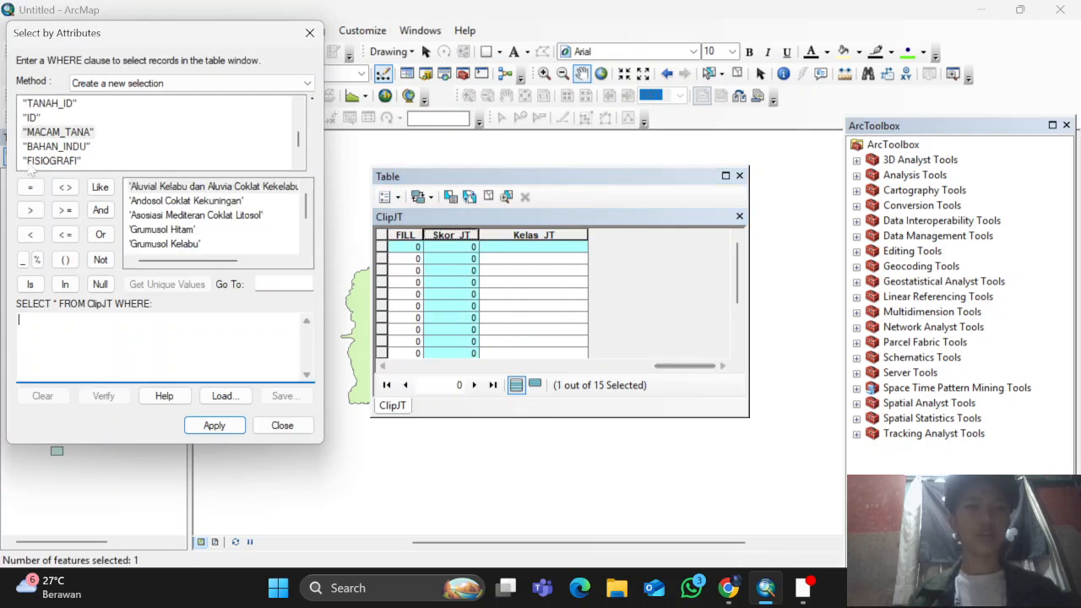
pyautogui.moveTo(661, 365); pyautogui.dragTo(600, 365)
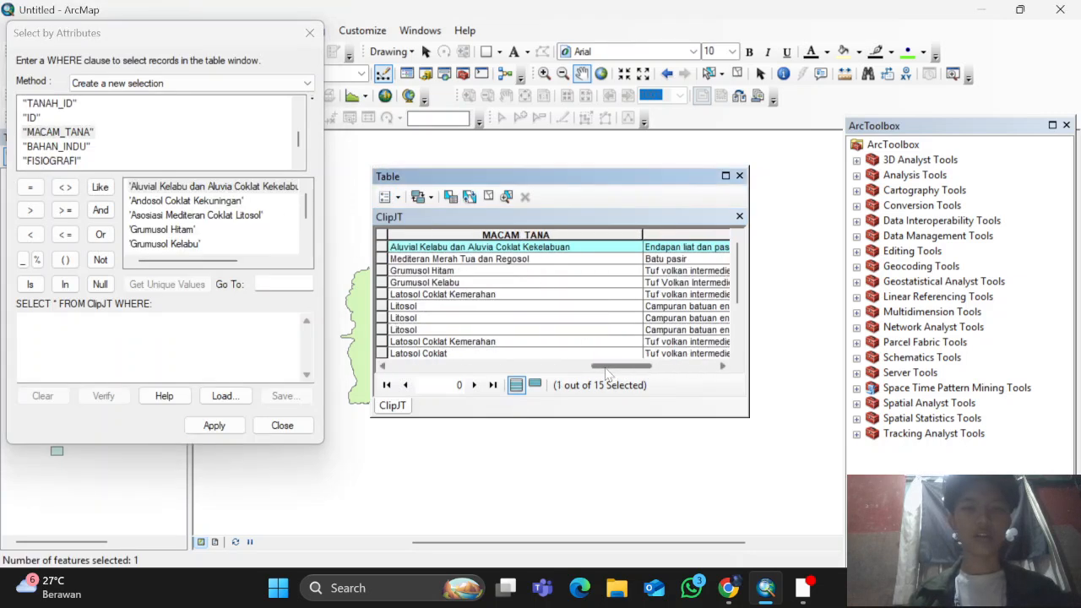
pyautogui.doubleClick(59, 134)
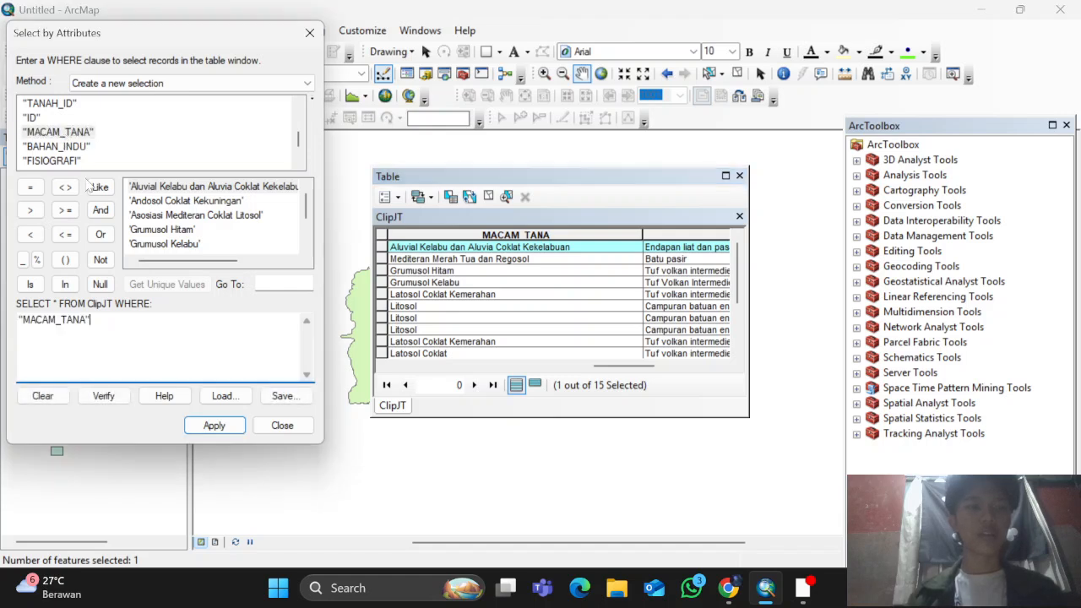
pyautogui.click(30, 187)
pyautogui.doubleClick(221, 186)
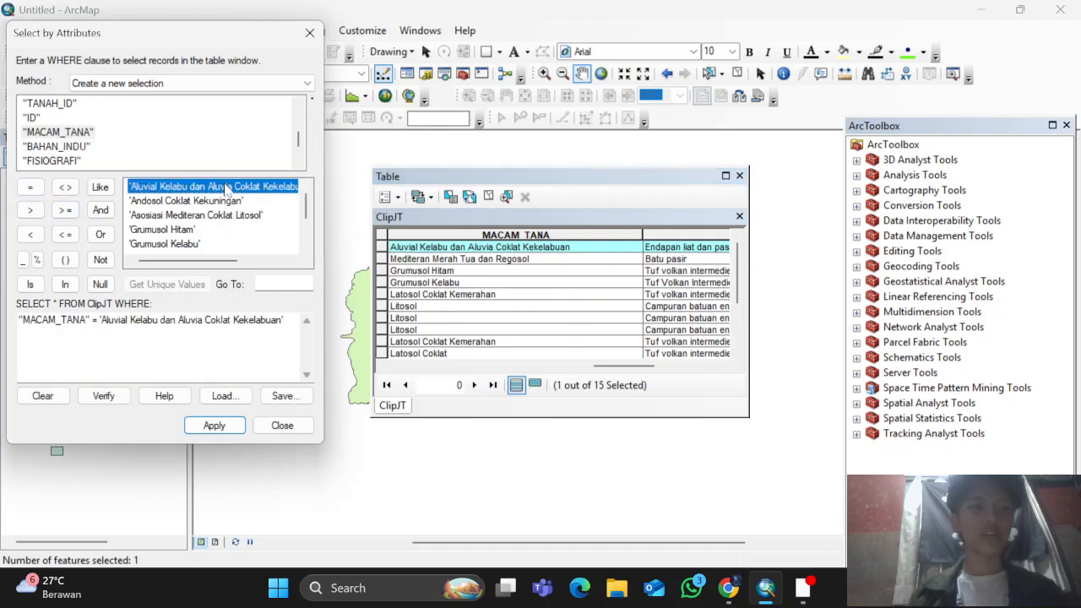
# Calculate the Skor_JT field as "1" for the selected Aluvial Kelabu dan Aluvia Coklat Kekelabuan record in ClipJT
pyautogui.click(629, 378)
pyautogui.moveTo(626, 367); pyautogui.dragTo(686, 366)
pyautogui.click(446, 235)
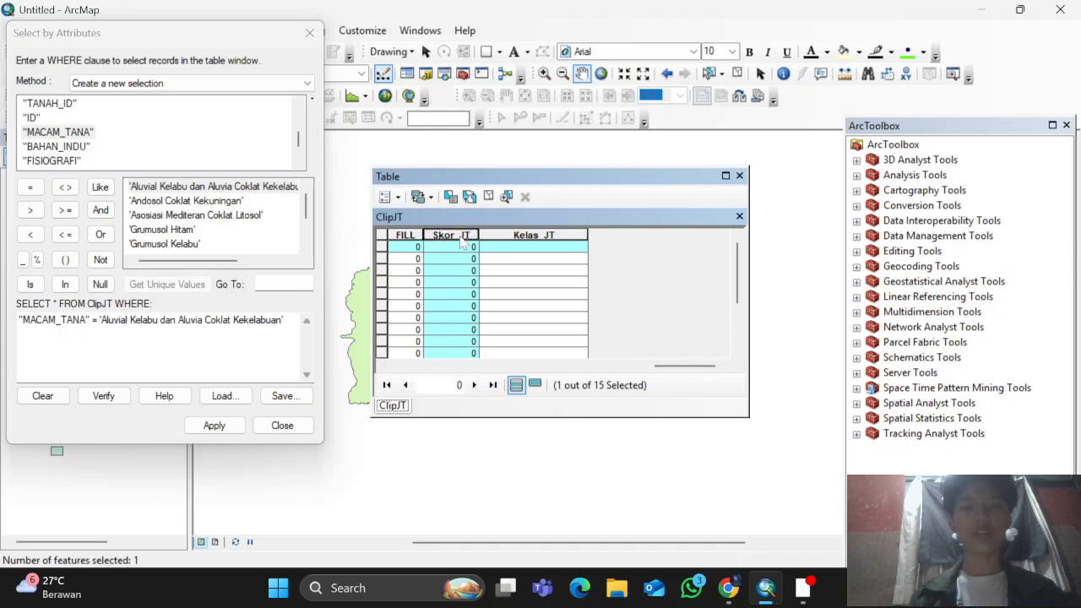
pyautogui.rightClick(462, 242)
pyautogui.click(562, 344)
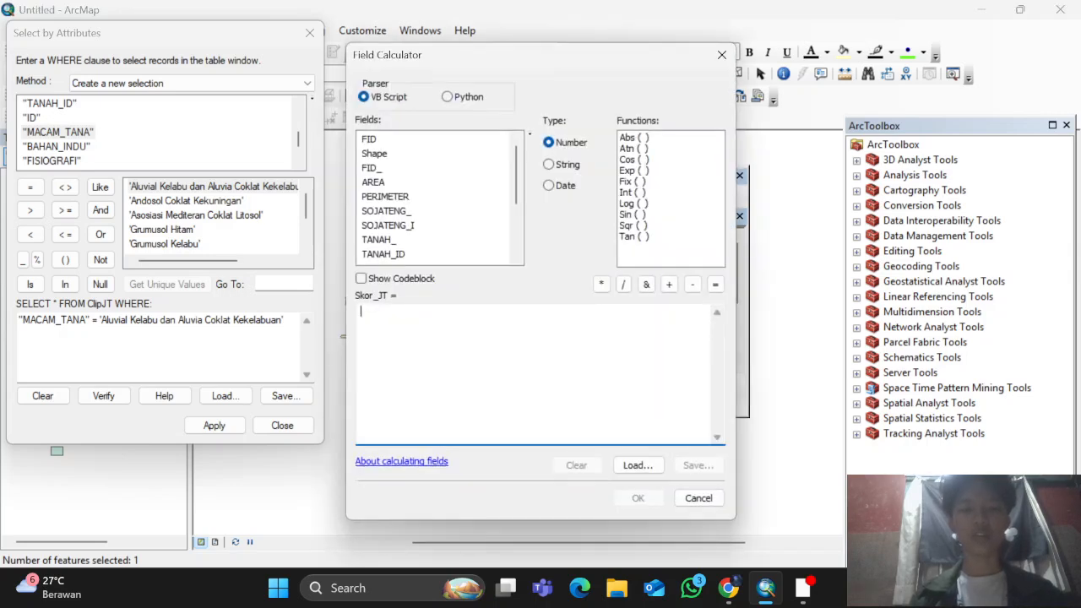
pyautogui.write('"1"')
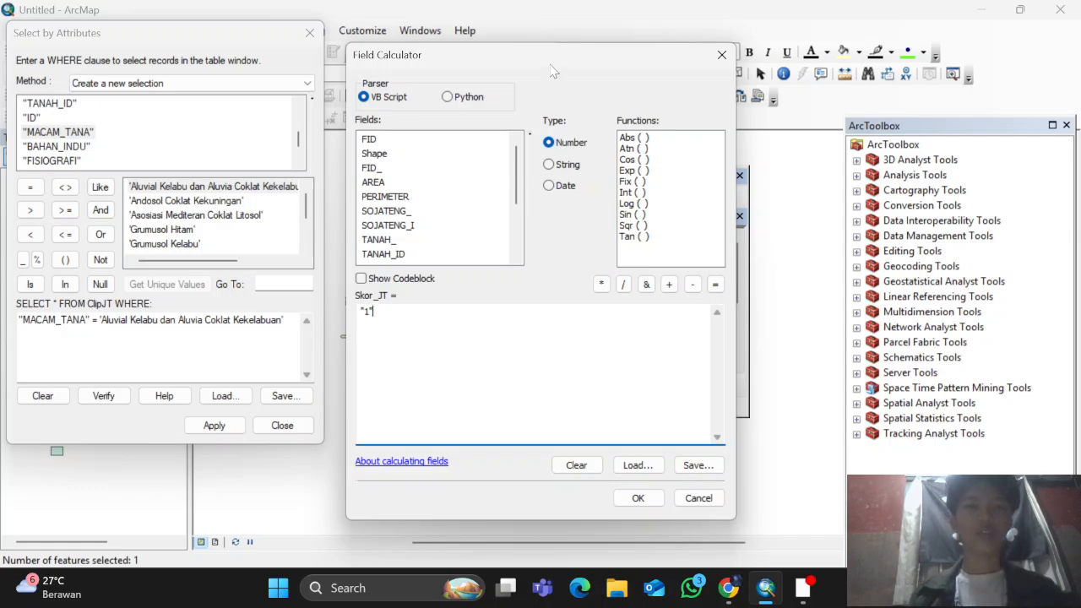
pyautogui.click(638, 498)
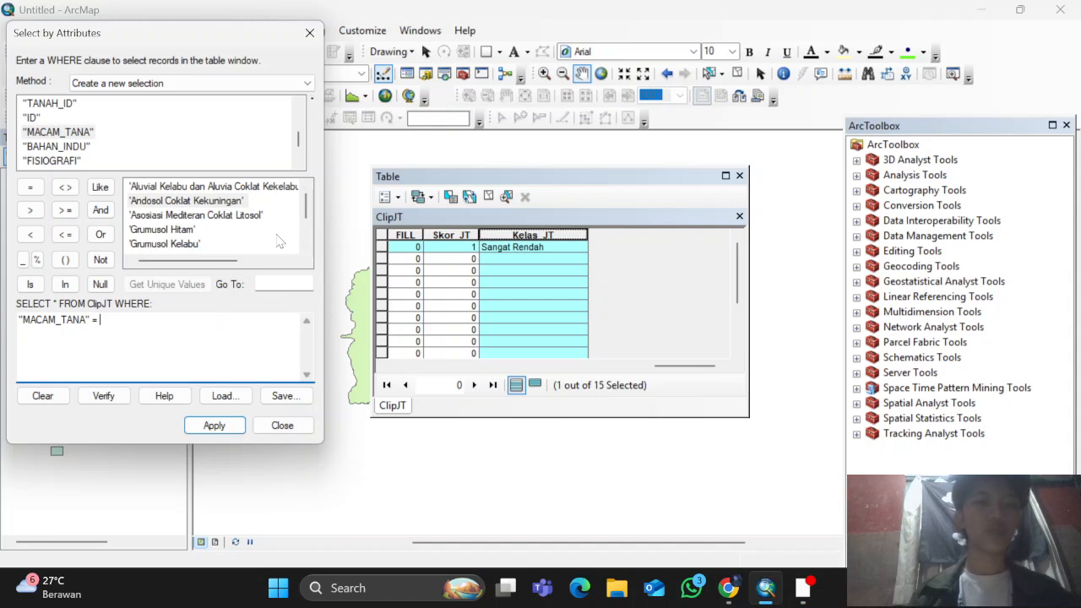
# Build the ClipJT query "MACAM_TANA" = 'Andosol Coklat Kekuningan' OR "MACAM_TANA" = as the start of a second condition
pyautogui.scroll(-2, 279, 242)
pyautogui.scroll(2, 279, 241)
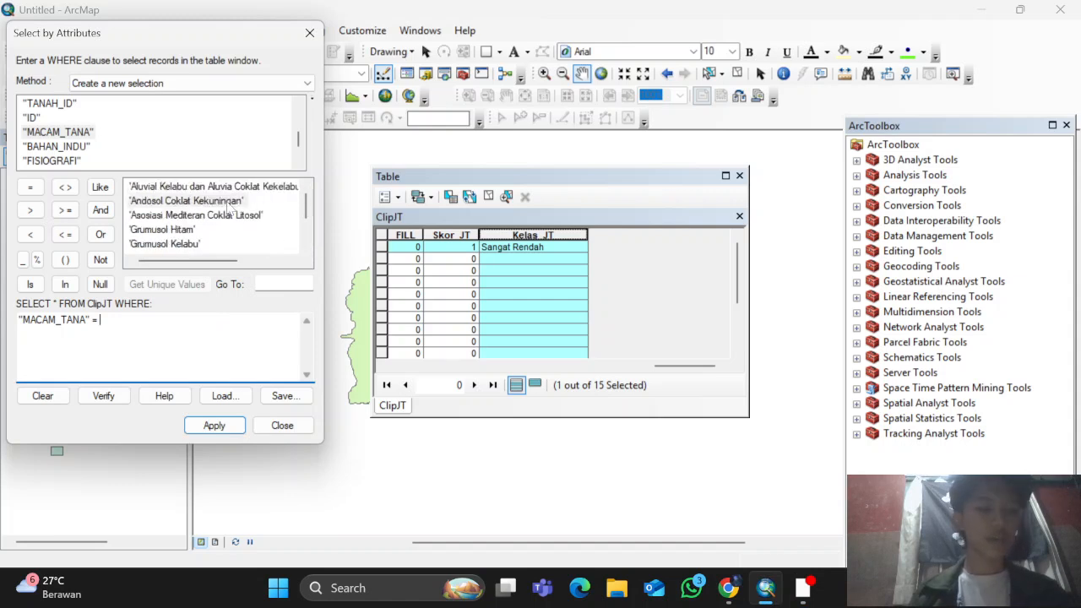
pyautogui.doubleClick(194, 201)
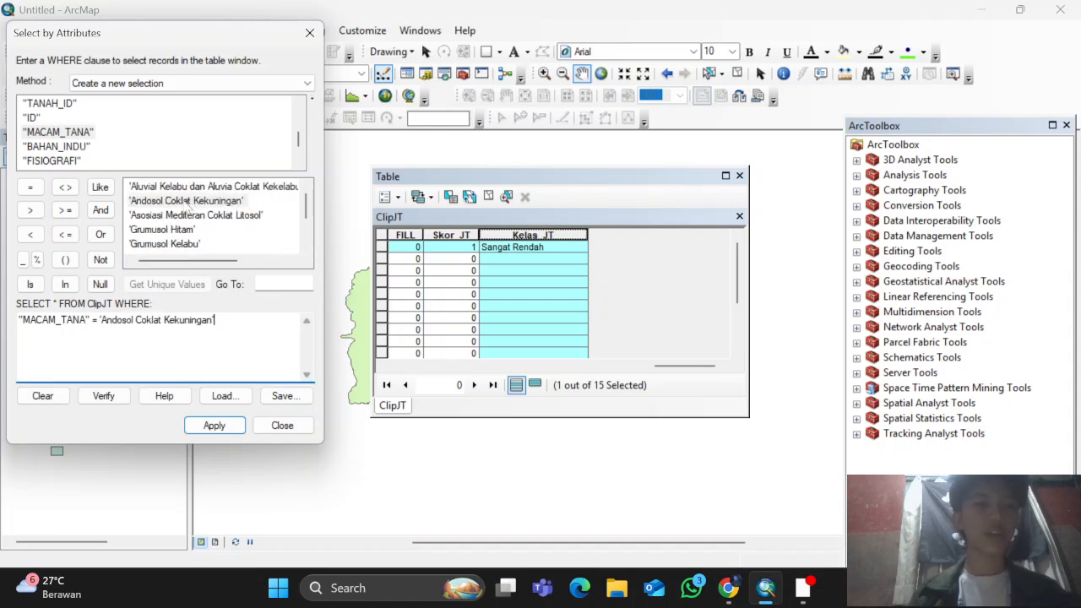
pyautogui.click(101, 236)
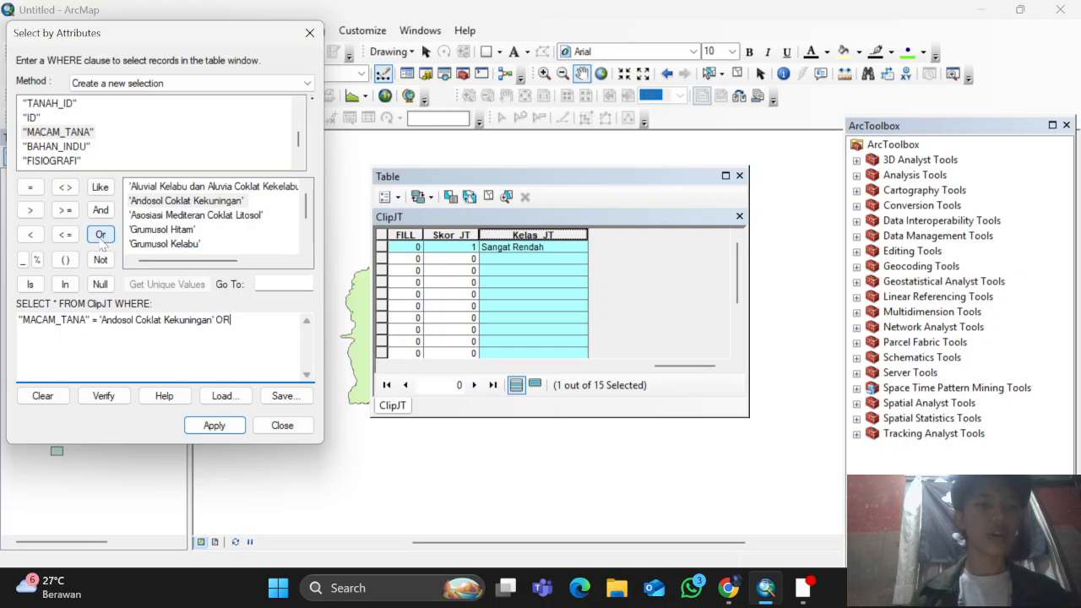
pyautogui.doubleClick(61, 135)
pyautogui.click(30, 187)
pyautogui.scroll(-1, 239, 231)
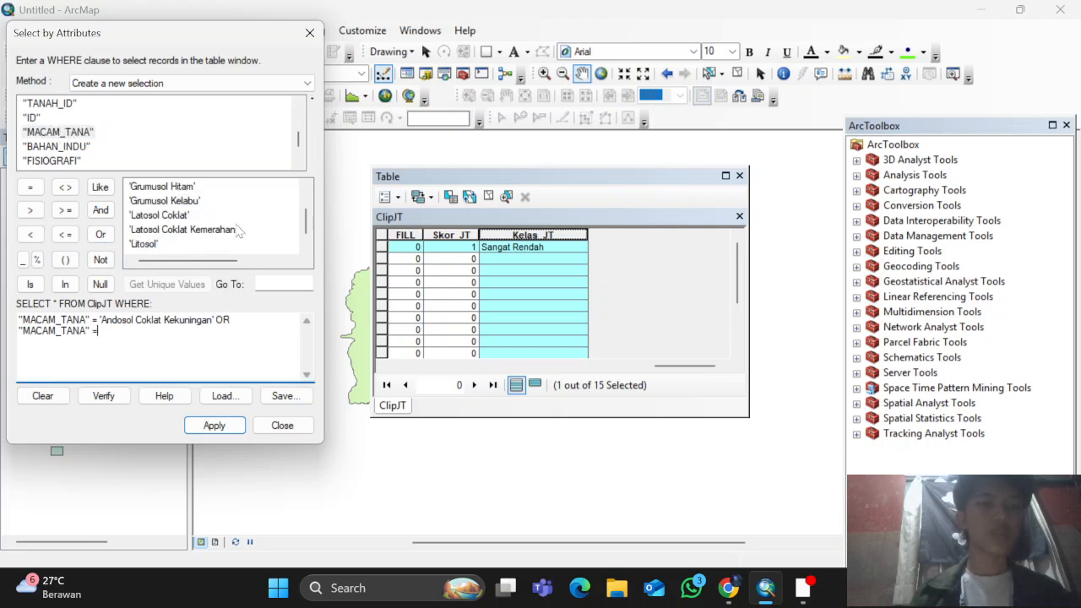
pyautogui.scroll(1, 236, 235)
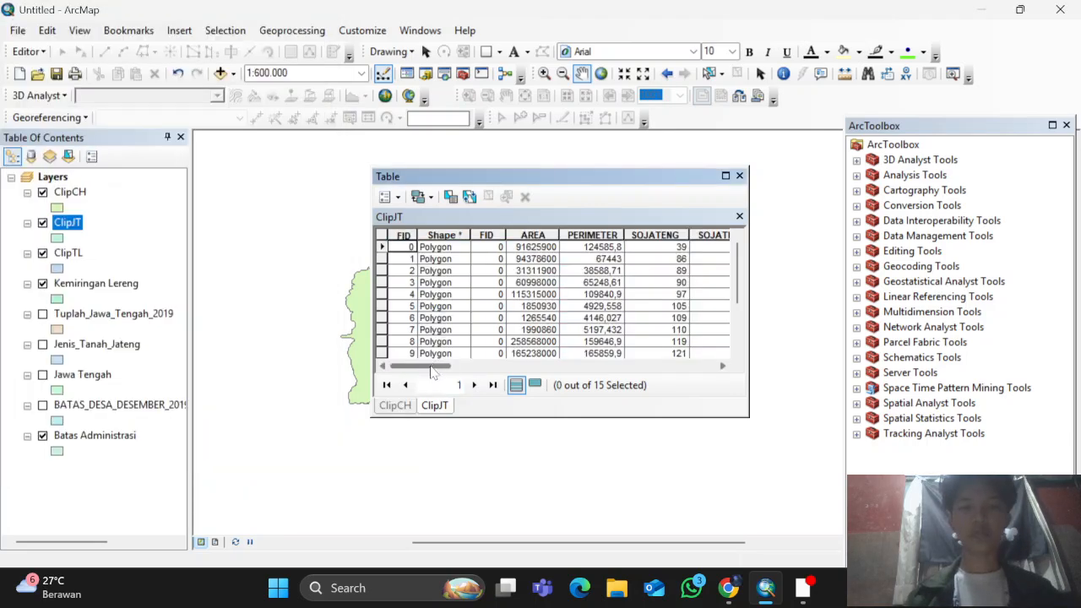
# Review the Skor_JT and Kelas_JT values in the ClipJT attribute table and close it
pyautogui.moveTo(433, 369); pyautogui.dragTo(684, 366)
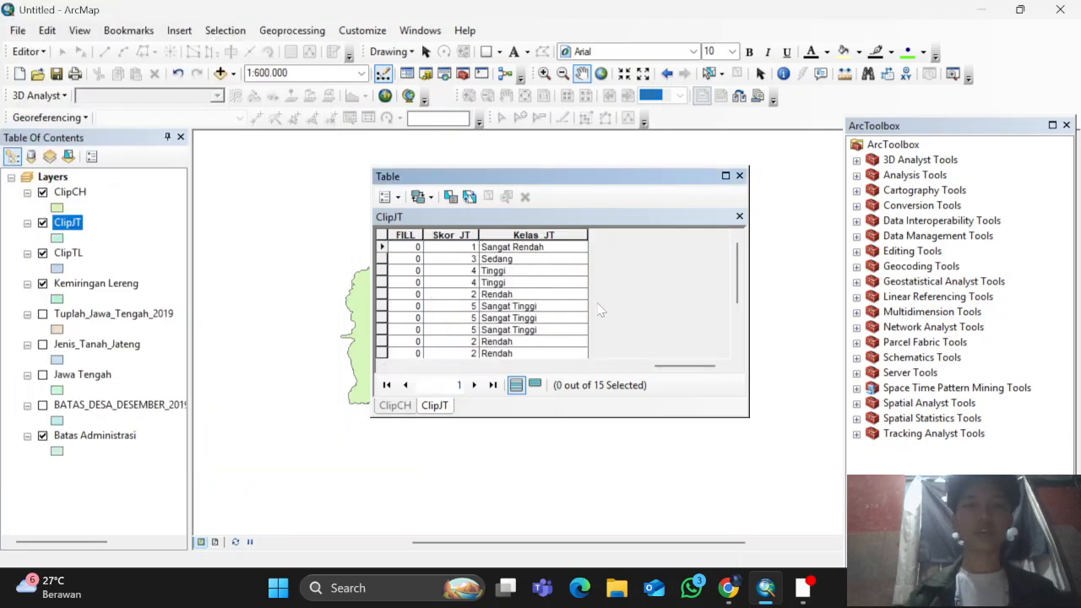
pyautogui.scroll(-2, 601, 312)
pyautogui.scroll(2, 603, 312)
pyautogui.moveTo(700, 366); pyautogui.dragTo(658, 354)
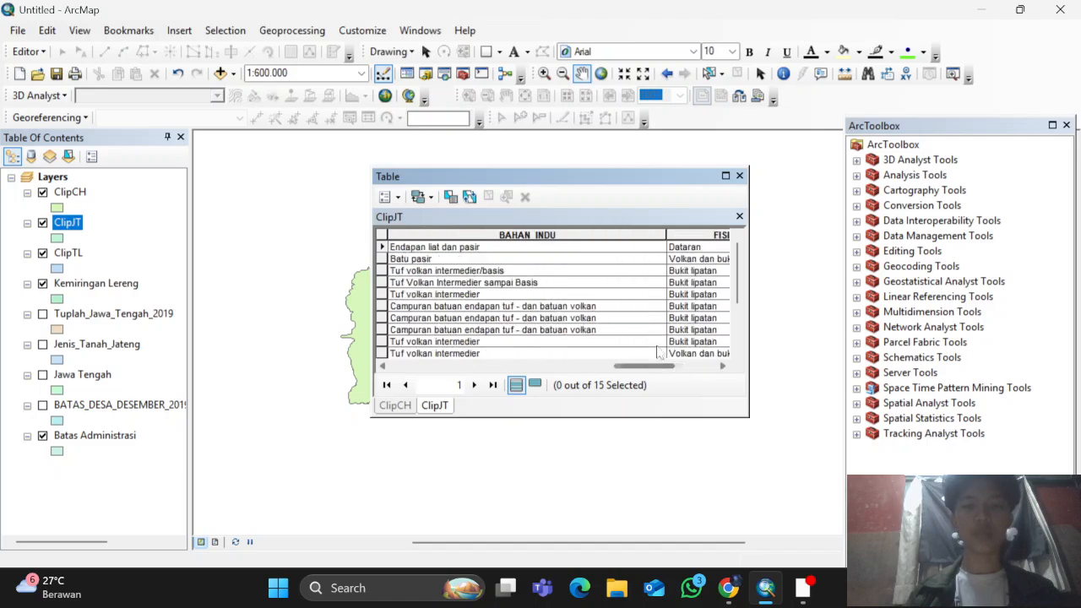
pyautogui.click(739, 176)
# Open the ClipTL attribute table and add a numeric field named Skor_TL
pyautogui.click(70, 253)
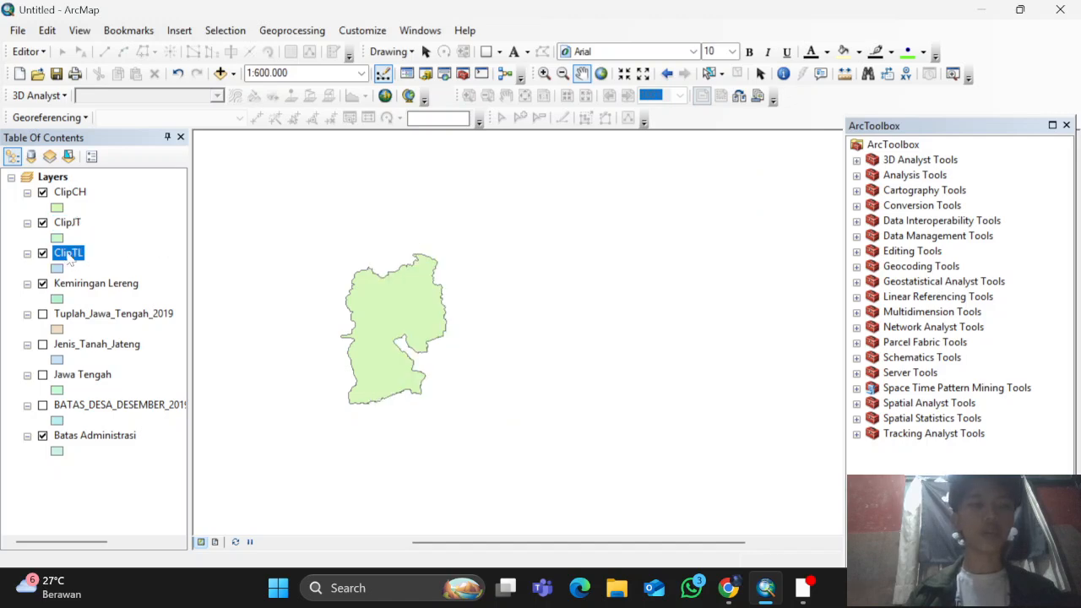
pyautogui.rightClick(69, 253)
pyautogui.click(144, 249)
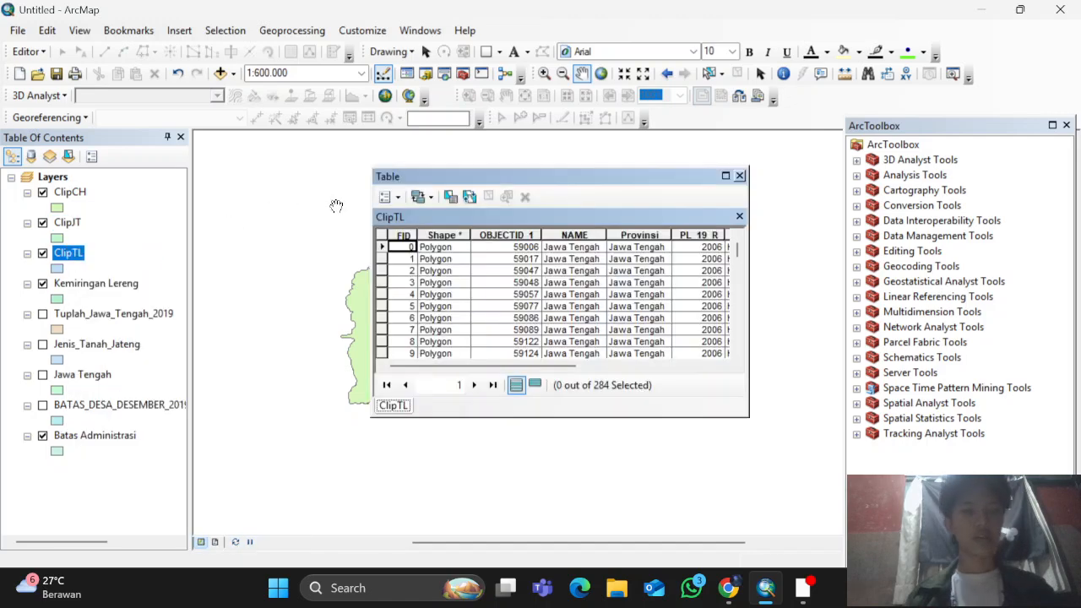
pyautogui.click(391, 196)
pyautogui.click(419, 262)
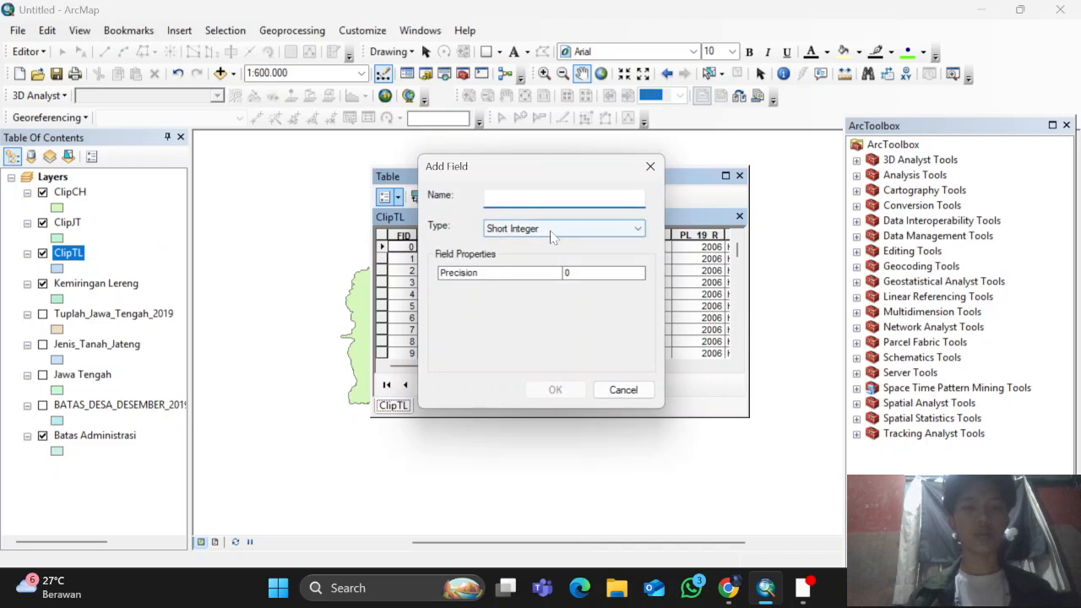
pyautogui.write('Skor')
pyautogui.press('Tab')
pyautogui.write('_TL')
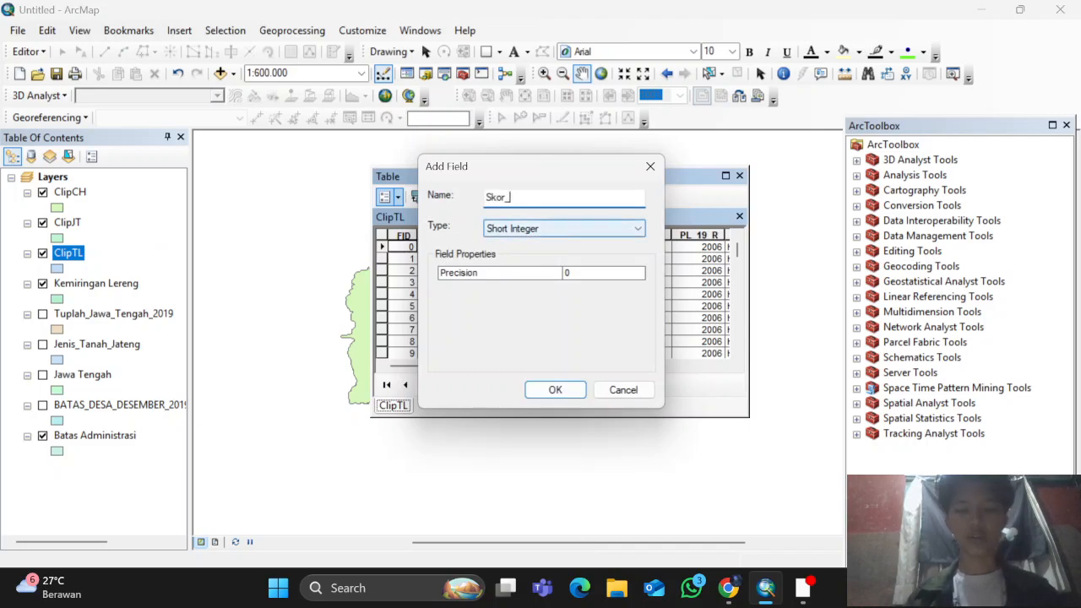
pyautogui.click(557, 228)
pyautogui.click(534, 273)
pyautogui.click(555, 390)
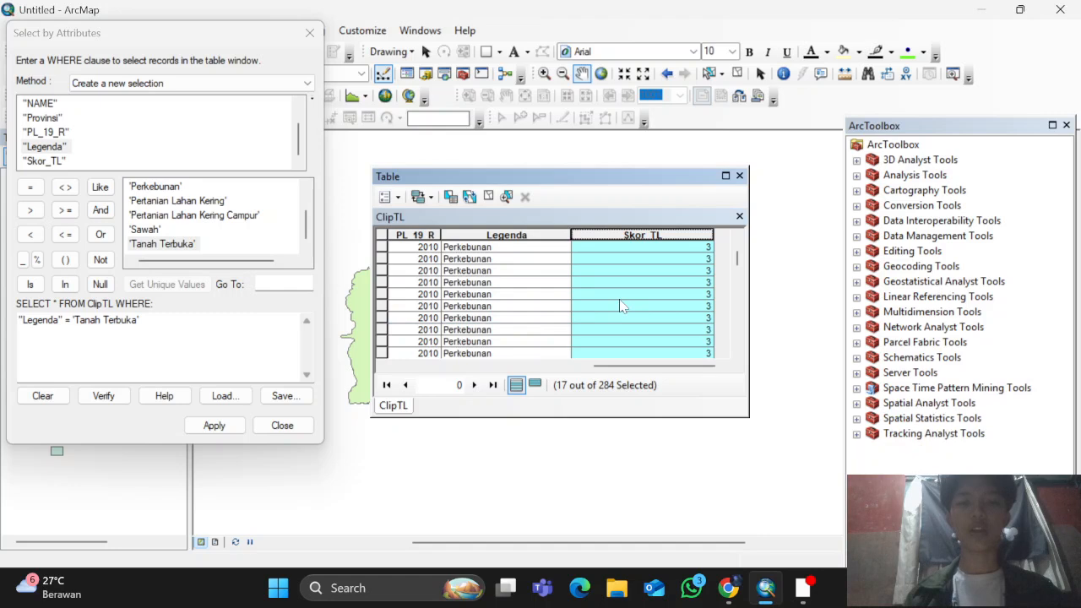
# Clear the selection in ClipTL, review the Skor_TL values by Legenda class, and close the attribute table
pyautogui.scroll(3, 621, 306)
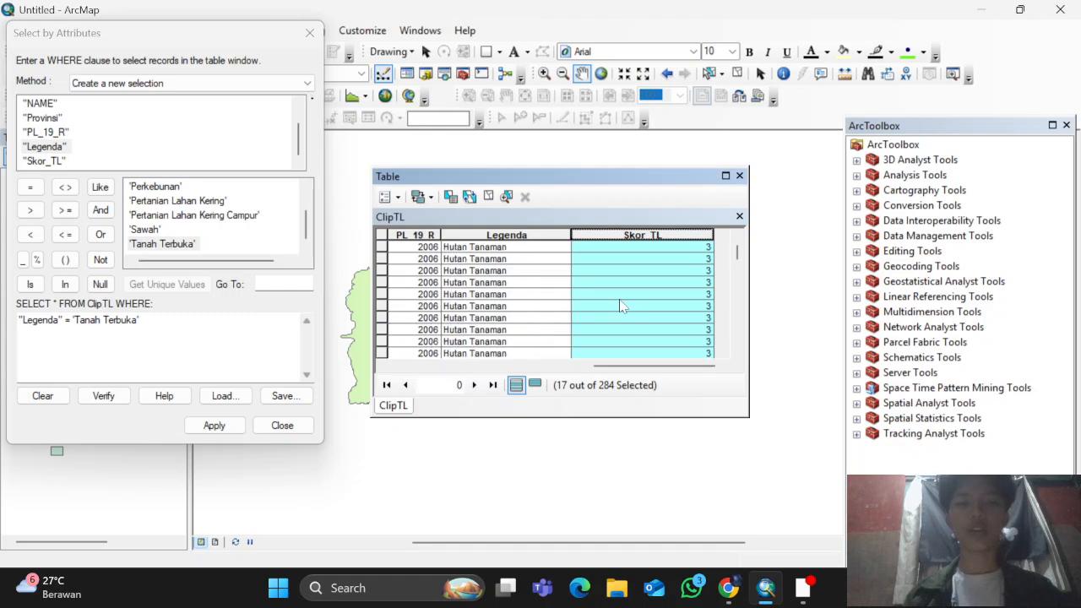
pyautogui.click(489, 197)
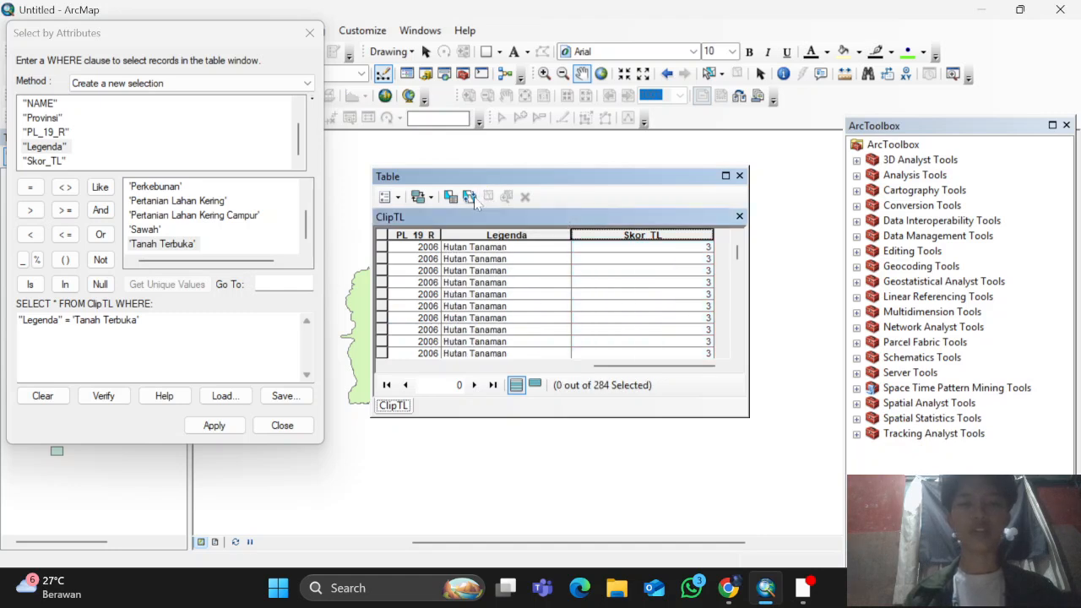
pyautogui.scroll(-3, 625, 312)
pyautogui.moveTo(620, 367); pyautogui.dragTo(686, 350)
pyautogui.scroll(-8, 665, 299)
pyautogui.click(739, 175)
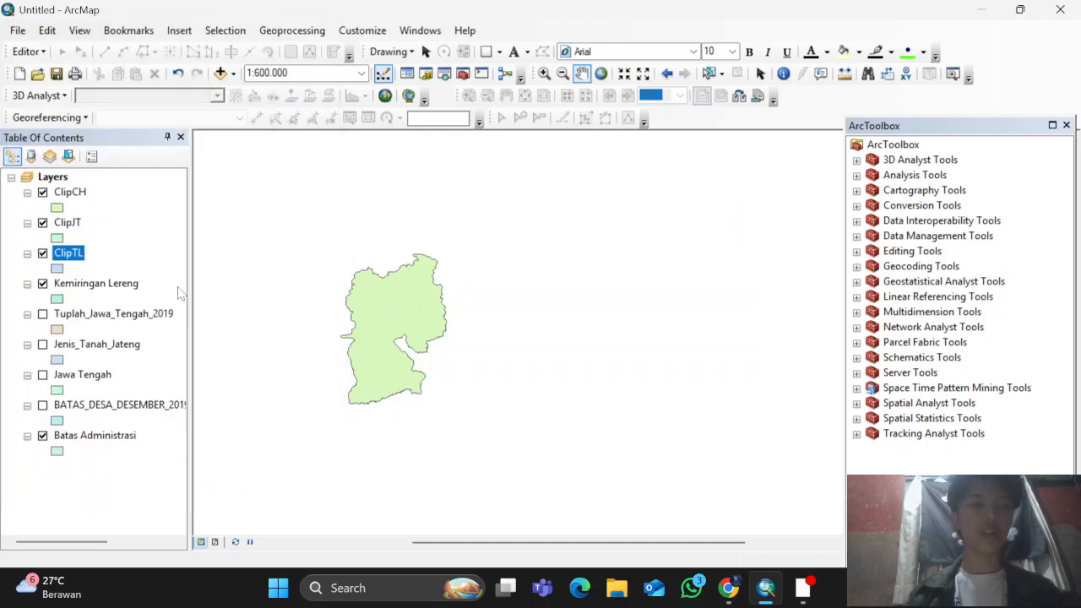
# Add a new field to the ClipCH attribute table and review the table's Kelas_CH column
pyautogui.rightClick(84, 194)
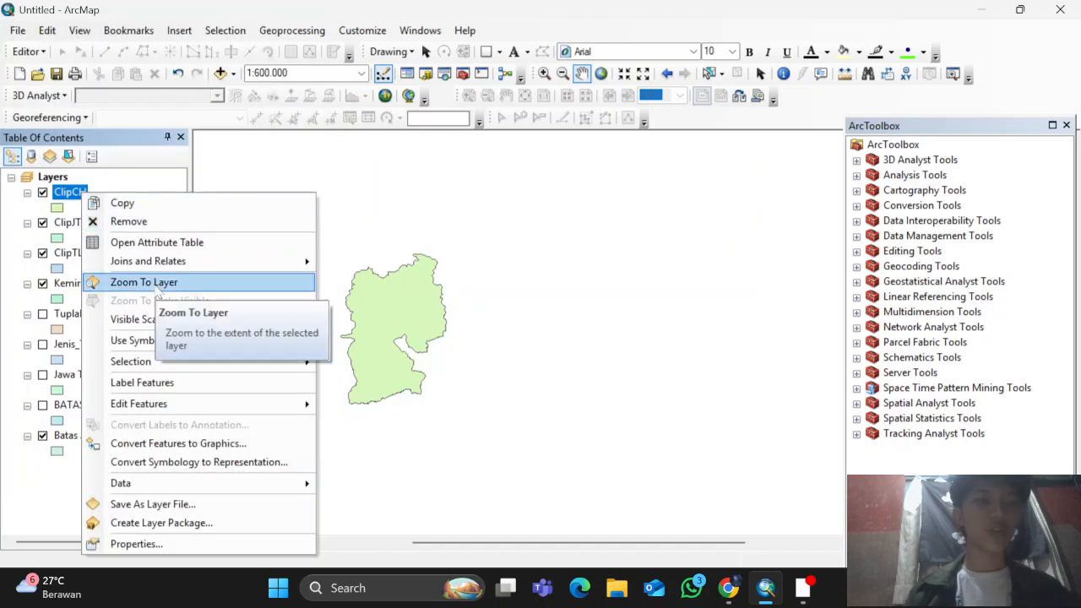
pyautogui.click(127, 242)
pyautogui.click(383, 189)
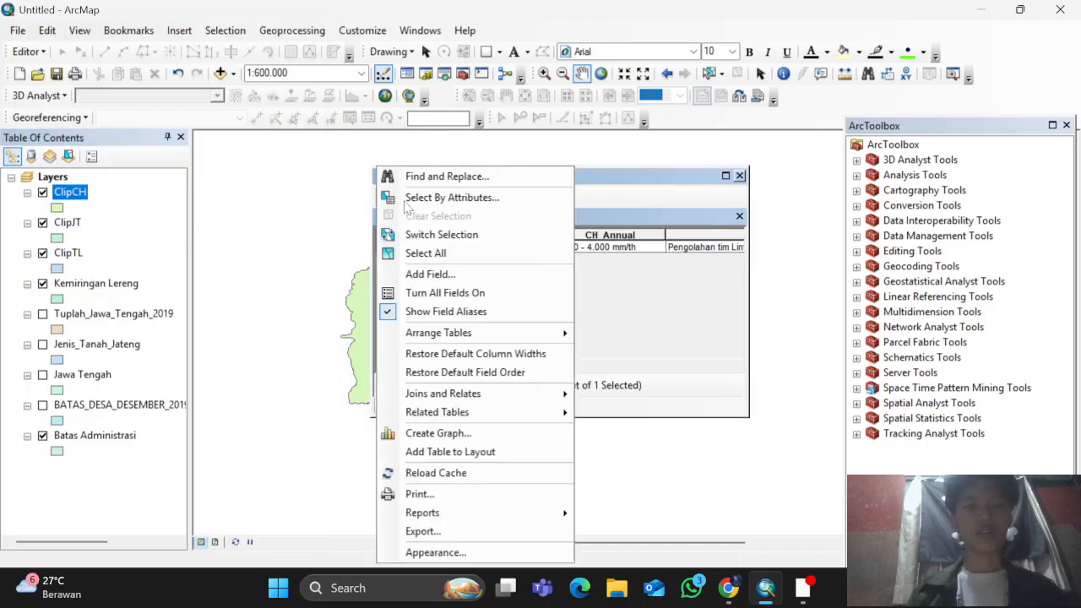
pyautogui.click(451, 273)
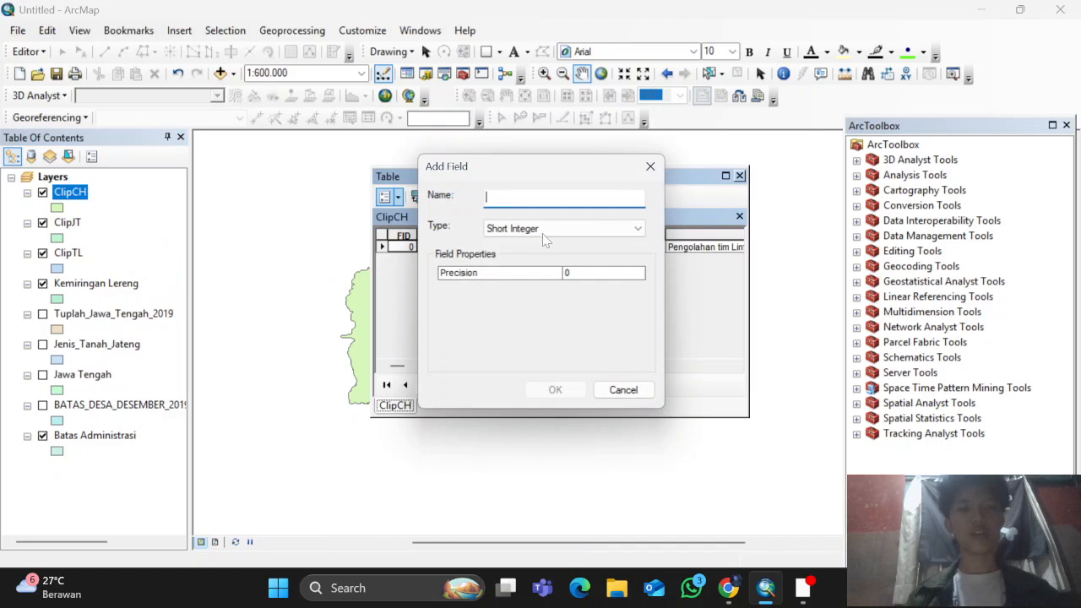
pyautogui.write('S')
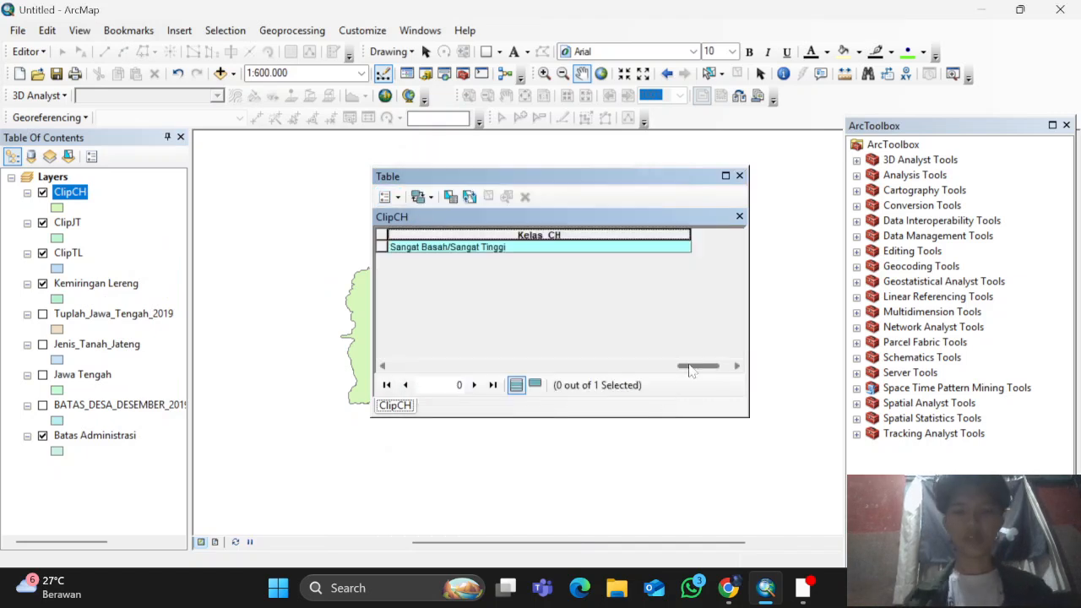
pyautogui.moveTo(688, 365); pyautogui.dragTo(669, 366)
pyautogui.moveTo(531, 234); pyautogui.dragTo(445, 235)
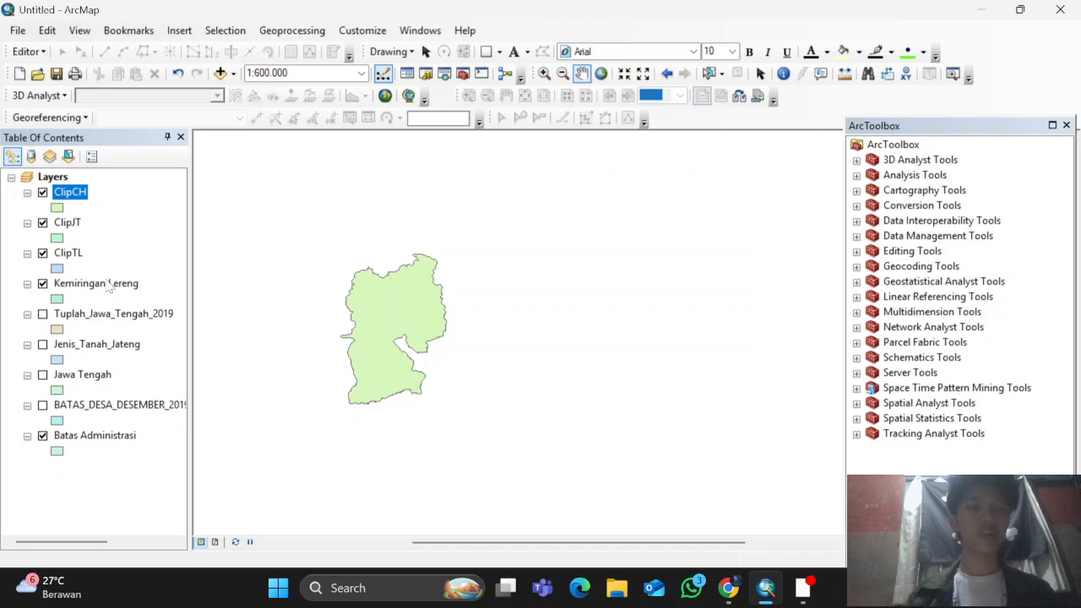
# Open the Kemiringan Lereng attribute table and sort its records by gridcode
pyautogui.click(113, 285)
pyautogui.rightClick(115, 290)
pyautogui.click(119, 250)
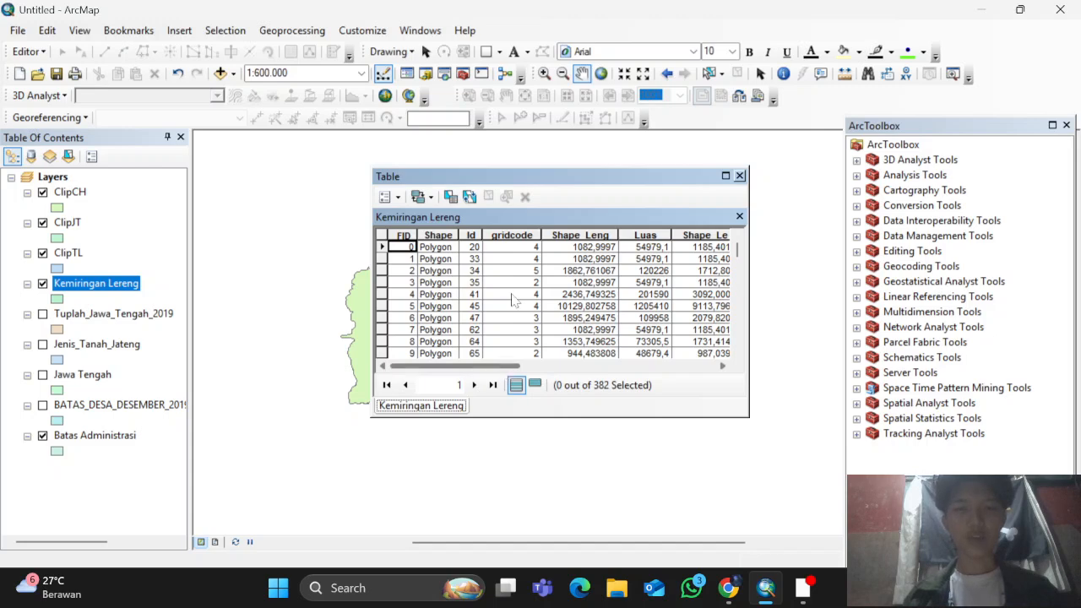
pyautogui.scroll(-5, 512, 300)
pyautogui.scroll(5, 512, 300)
pyautogui.click(533, 235)
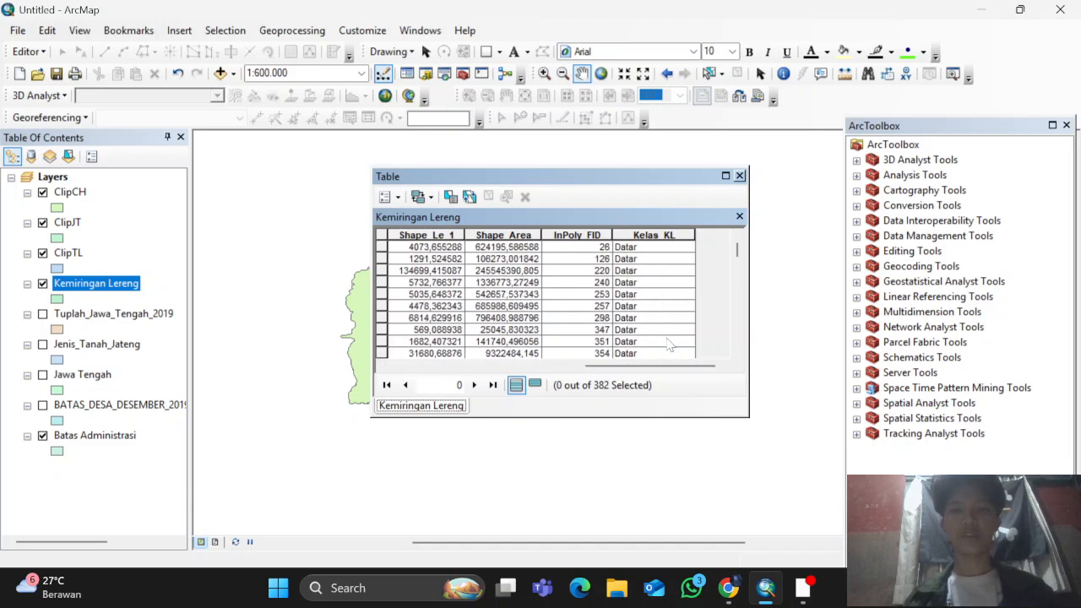
# Review the Kelas_KL slope classes down the Kemiringan Lereng records and close the table
pyautogui.scroll(-8, 668, 342)
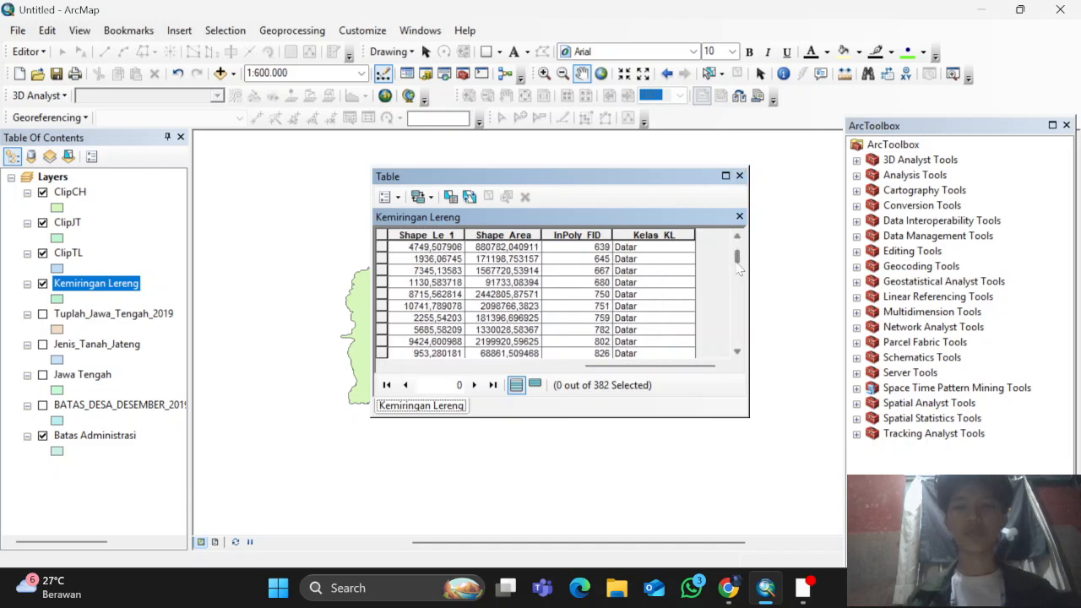
pyautogui.scroll(-5, 737, 269)
pyautogui.click(739, 216)
pyautogui.scroll(4, 477, 263)
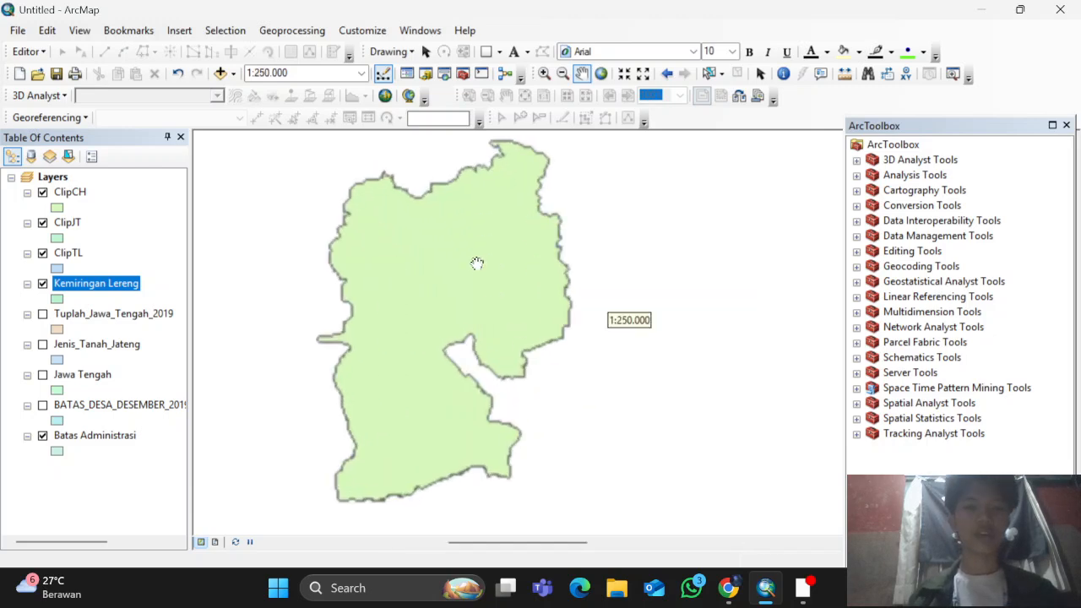
pyautogui.scroll(-1, 478, 263)
pyautogui.moveTo(440, 307); pyautogui.dragTo(491, 292)
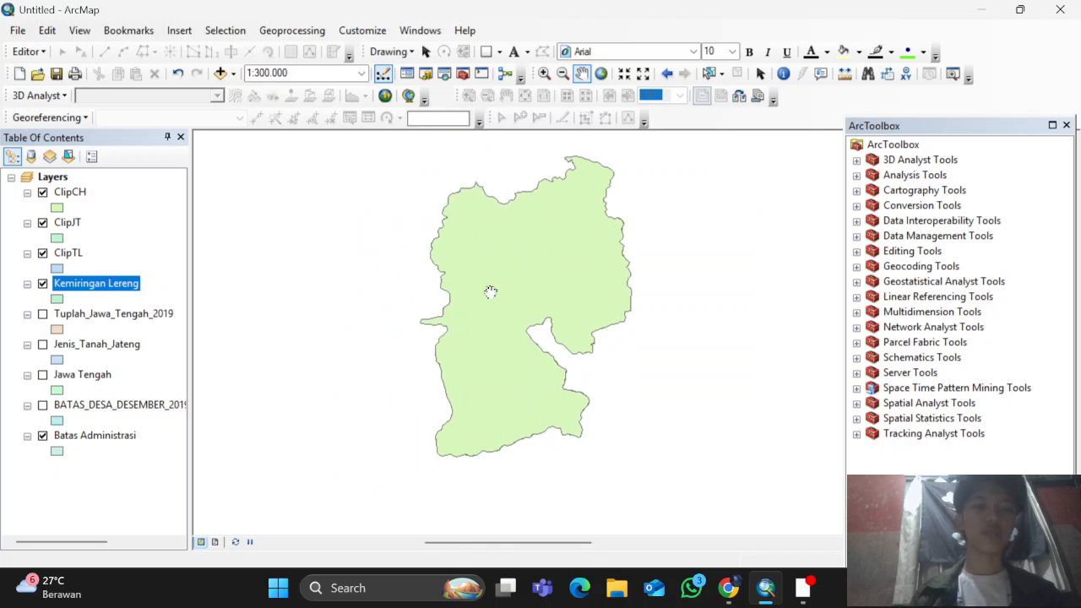
pyautogui.moveTo(522, 370); pyautogui.dragTo(527, 387)
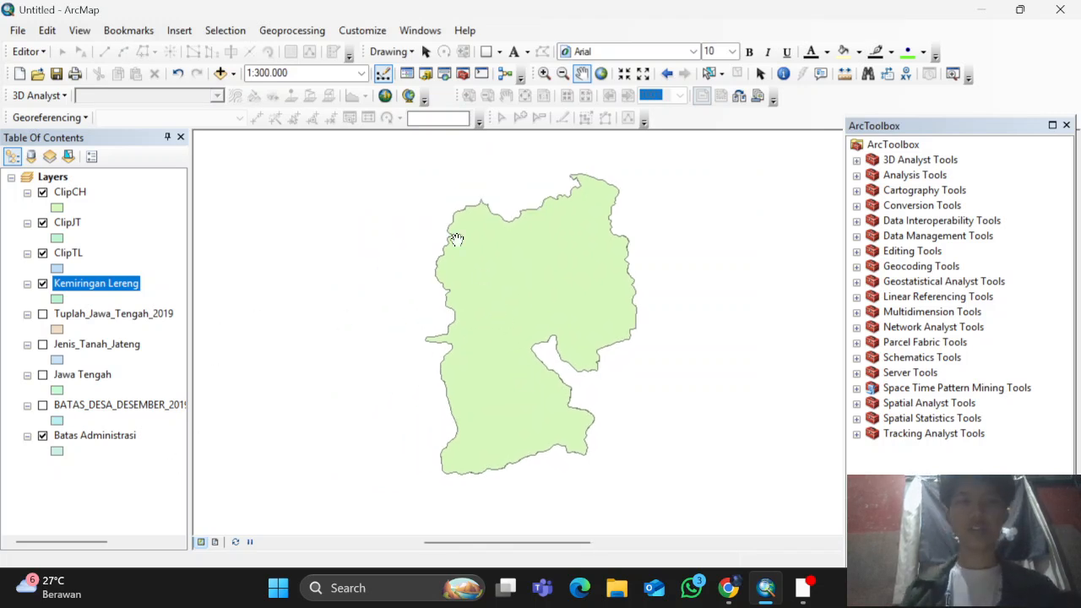
pyautogui.click(156, 473)
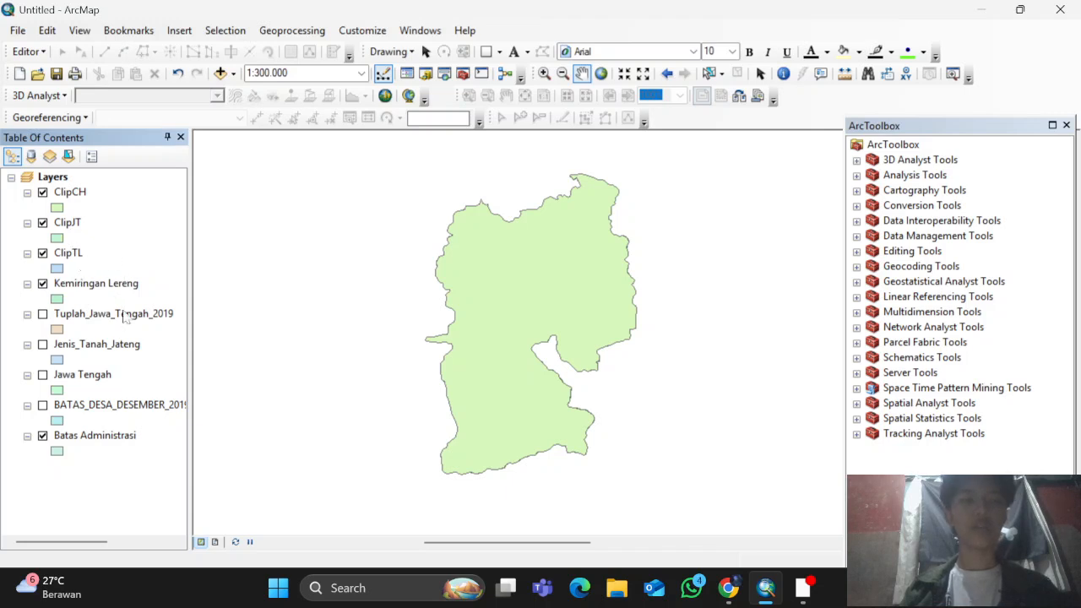
# Set up a Union overlay with ClipCH, ClipJT, ClipTL and Kemiringan Lereng as the input features
pyautogui.click(295, 31)
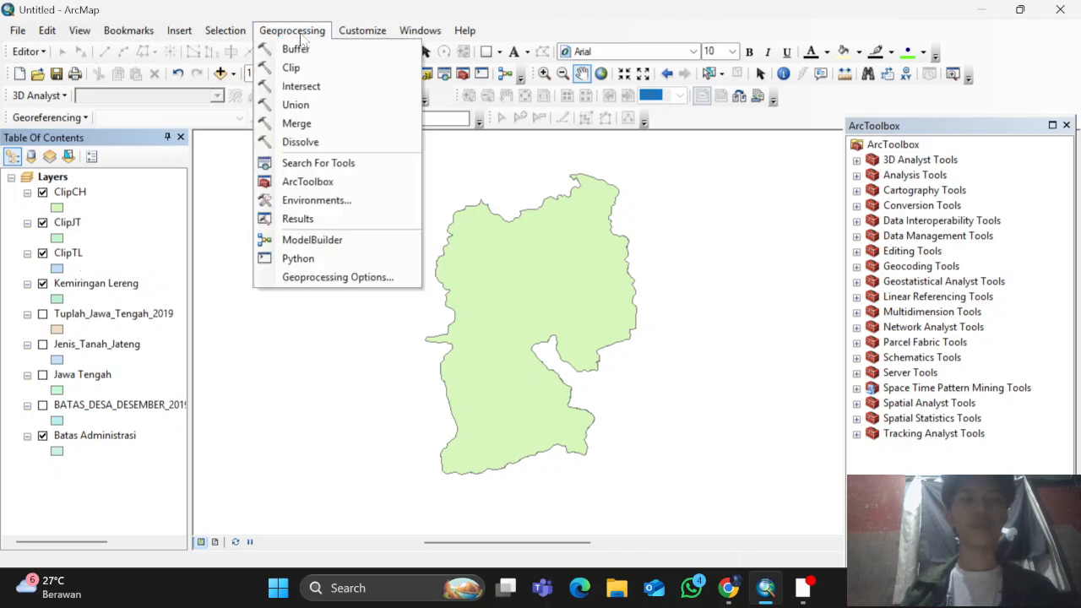
pyautogui.click(330, 110)
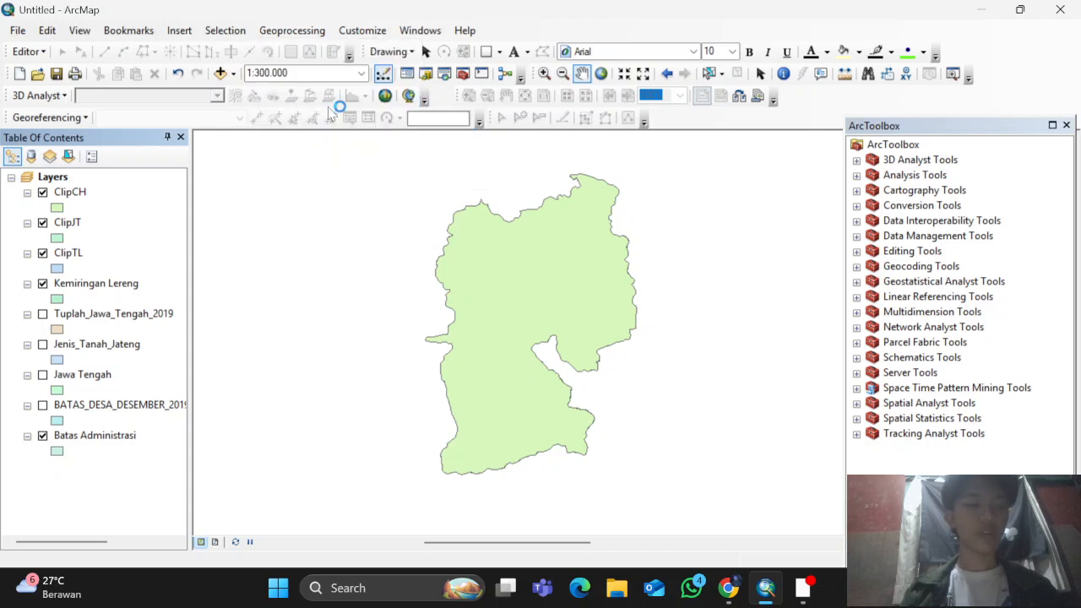
pyautogui.click(679, 136)
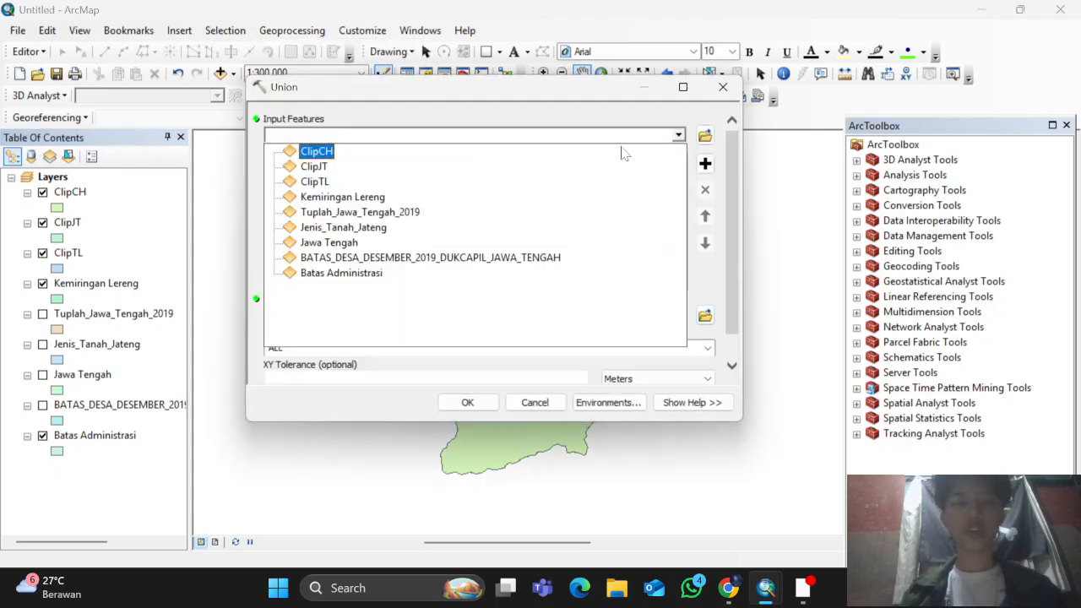
pyautogui.click(317, 151)
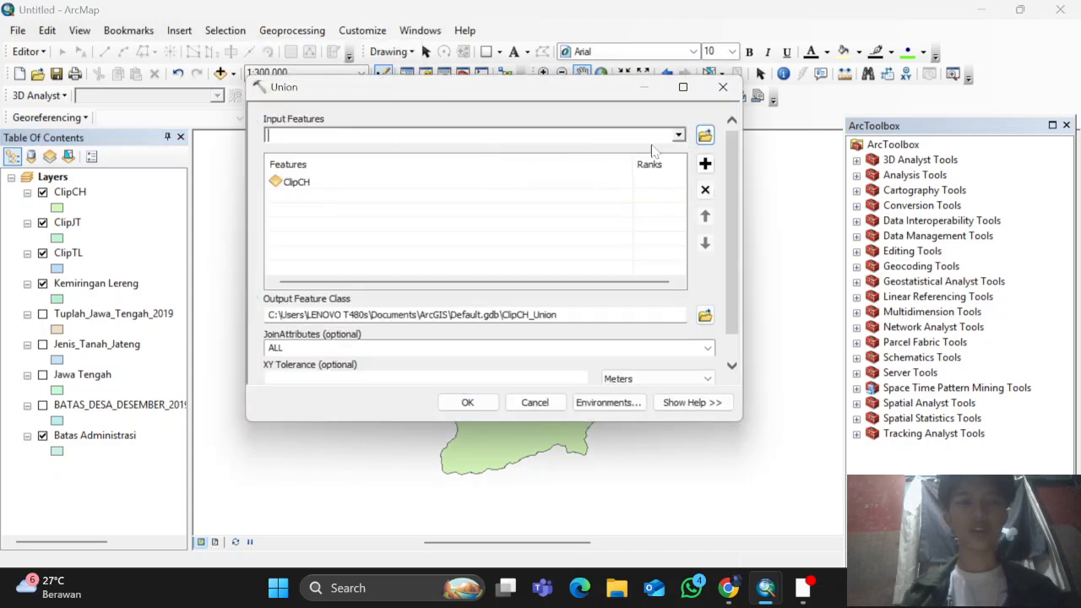
pyautogui.click(679, 136)
pyautogui.click(681, 165)
pyautogui.click(679, 136)
pyautogui.click(314, 182)
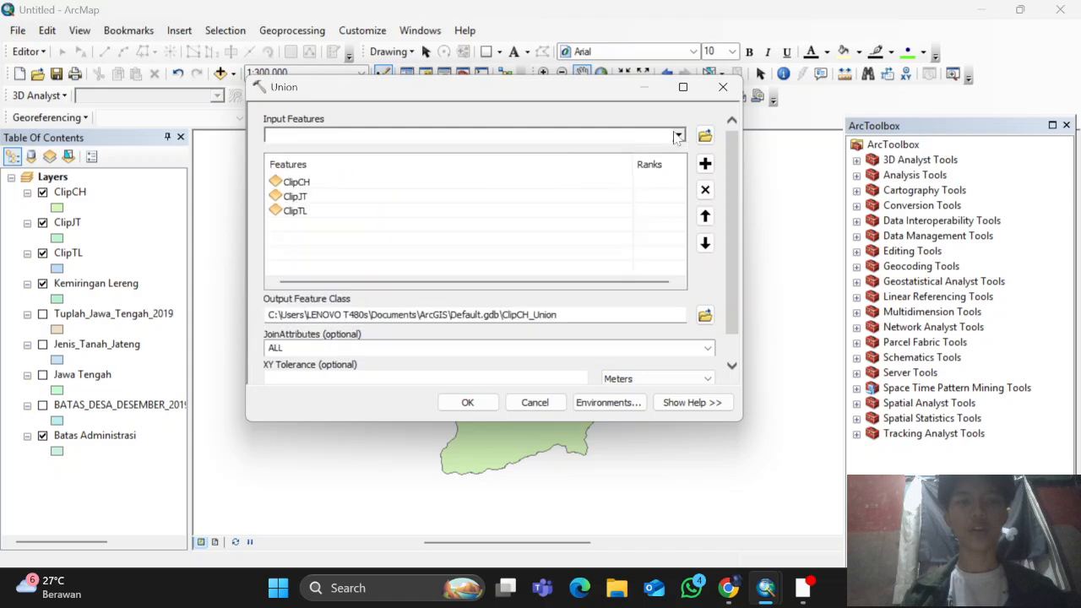
pyautogui.click(679, 136)
pyautogui.click(330, 197)
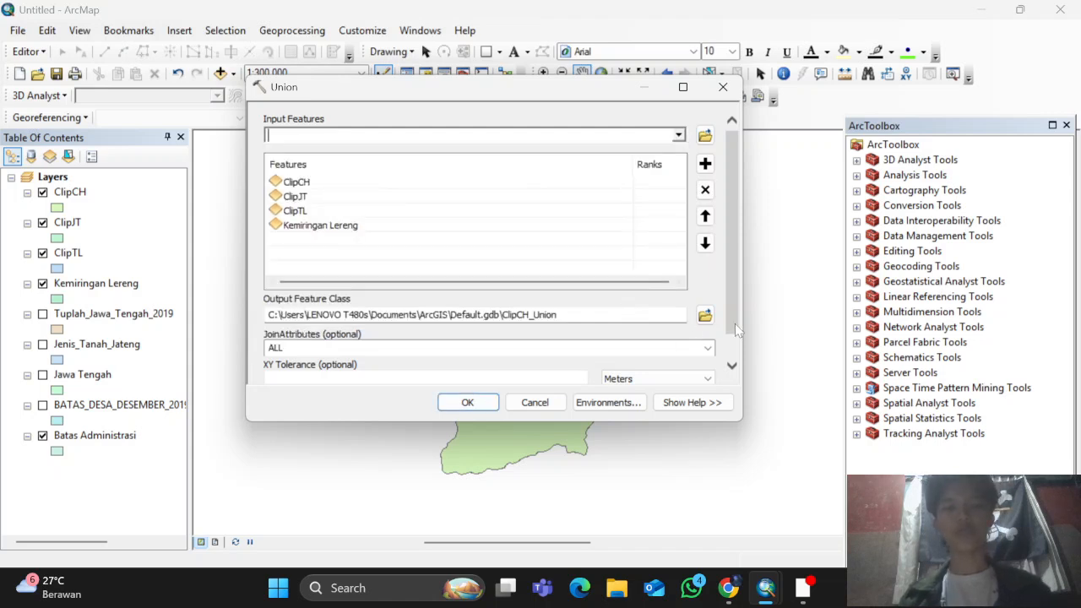
# Name the Union output Peta Rawan Bencana Longsor in the Data Baru folder and run the overlay
pyautogui.click(706, 315)
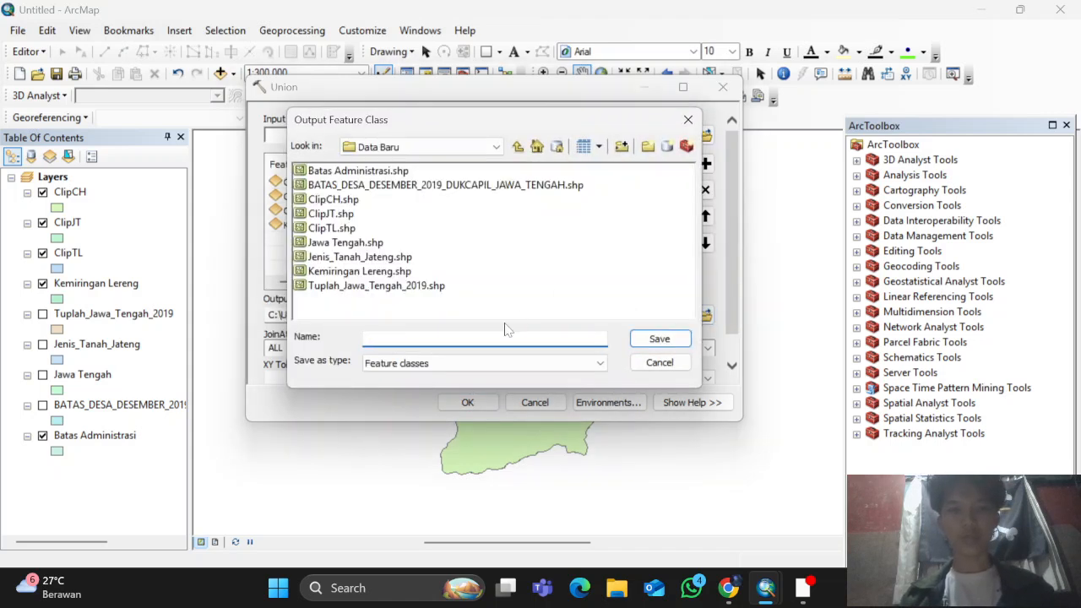
pyautogui.write('Peta Rawan Bencana Longsor')
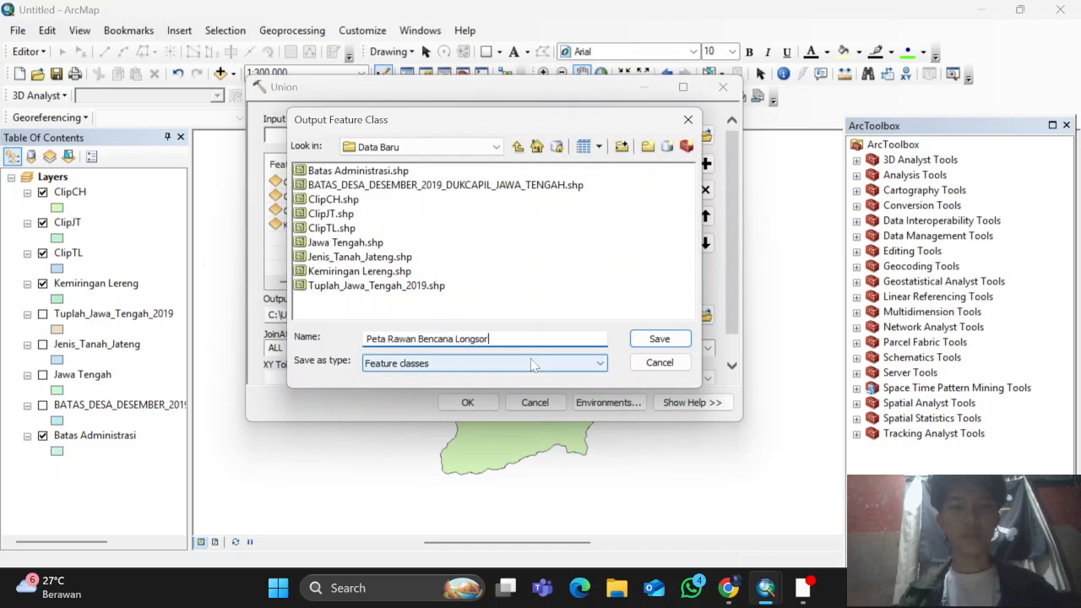
pyautogui.click(659, 339)
pyautogui.click(469, 403)
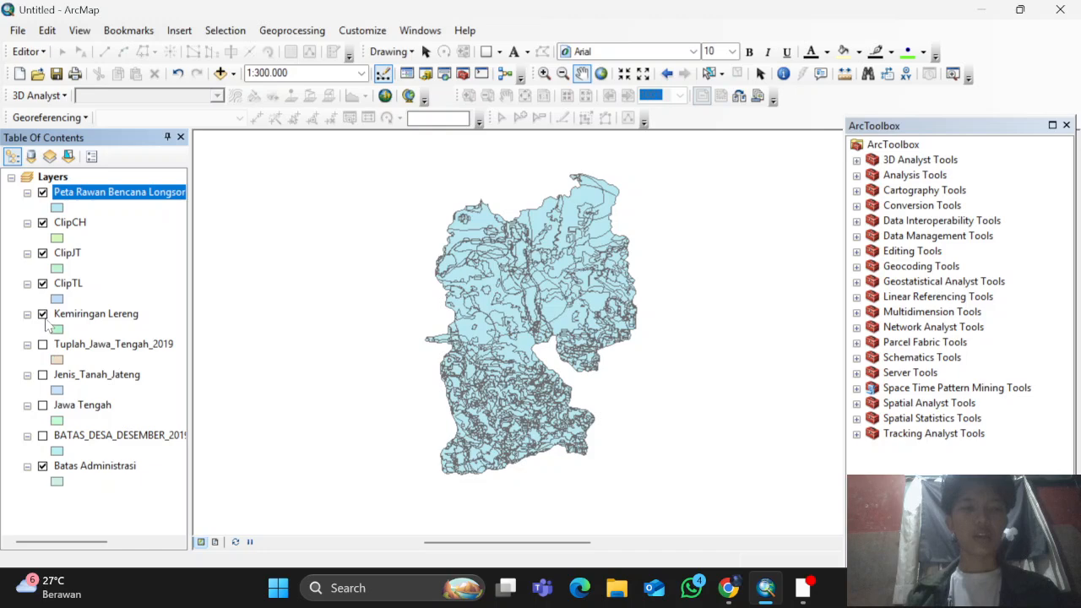
# Hide the Kemiringan Lereng, ClipTL, ClipJT and ClipCH layers and open the Peta Rawan Bencana Longsor attribute table
pyautogui.click(42, 283)
pyautogui.click(43, 252)
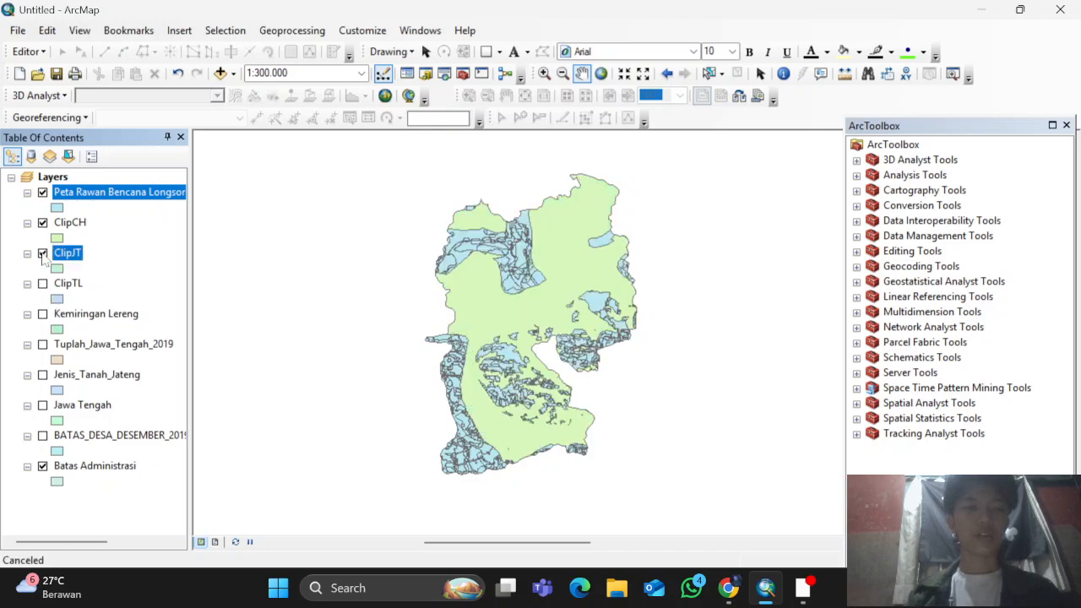
pyautogui.click(43, 223)
pyautogui.rightClick(84, 195)
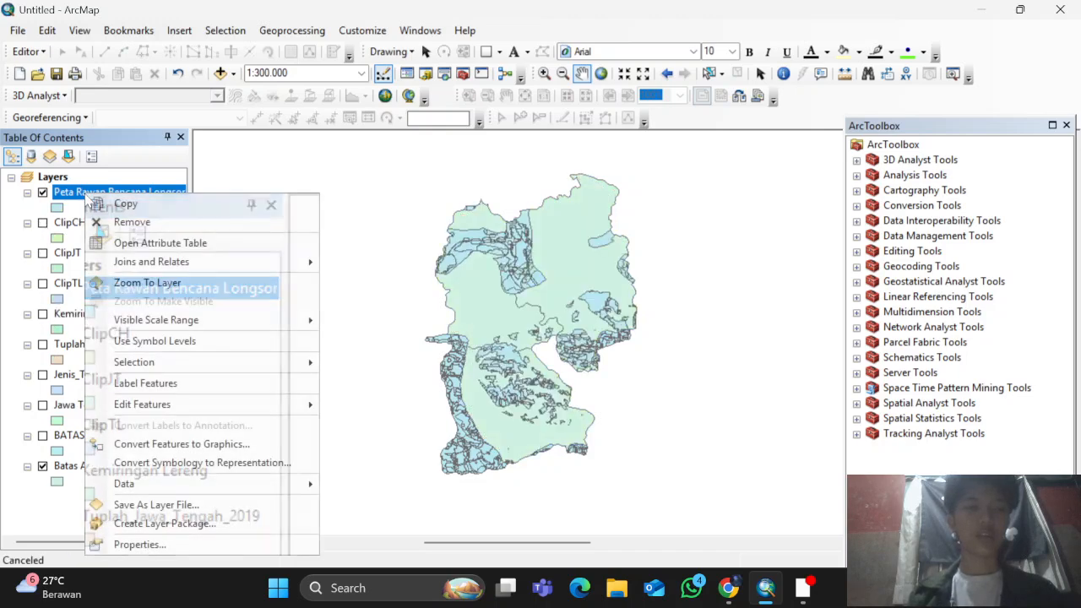
pyautogui.moveTo(117, 264)
pyautogui.click(148, 243)
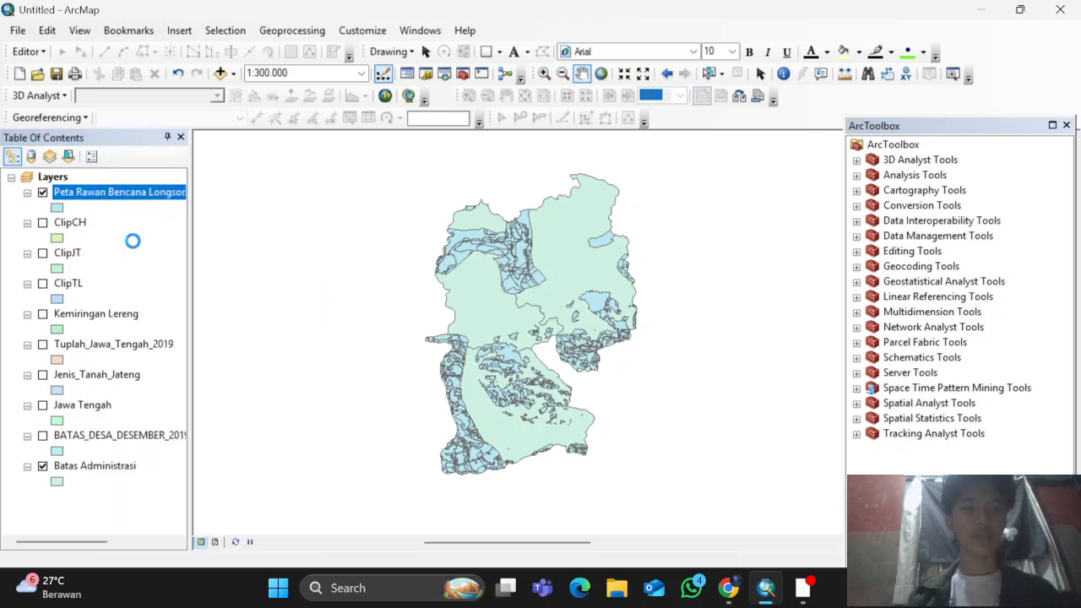
# Add a Double field named Bobot_JT to the Peta Rawan Bencana Longsor attribute table
pyautogui.click(390, 198)
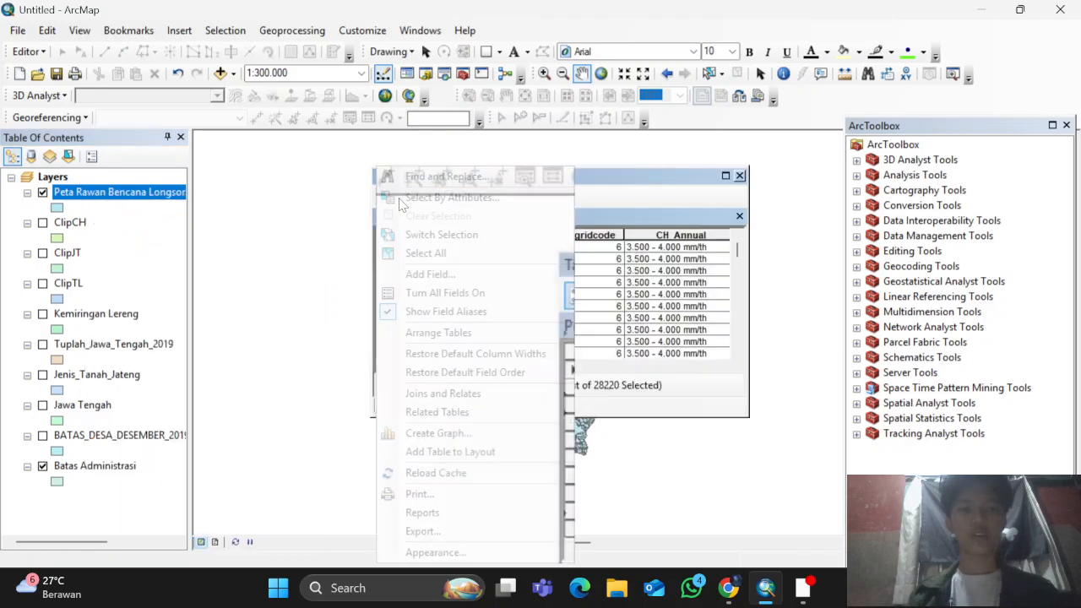
pyautogui.click(430, 274)
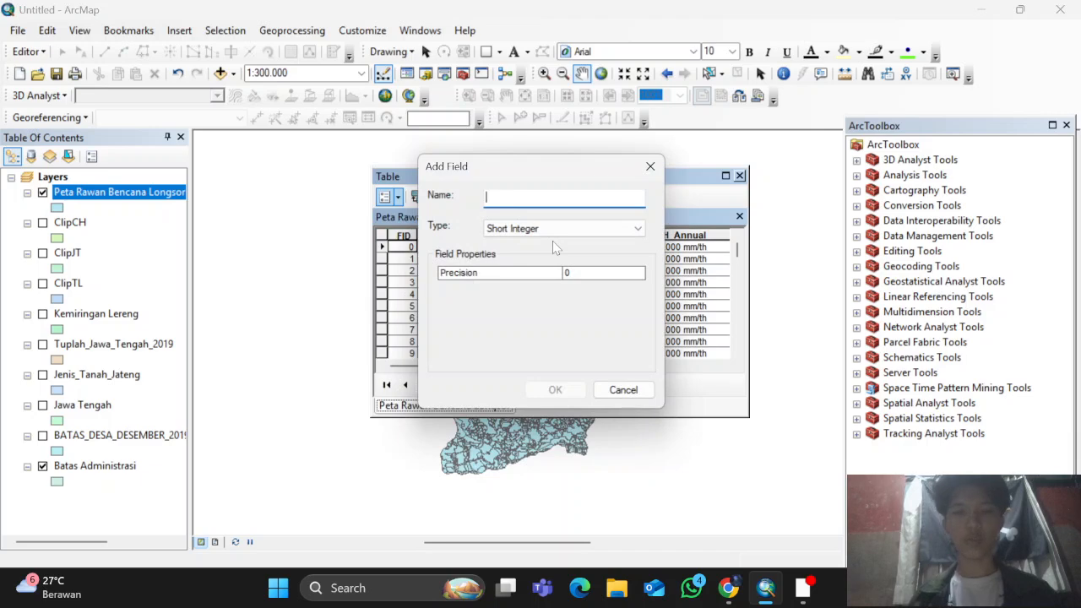
pyautogui.write('Bobot_')
pyautogui.click(602, 234)
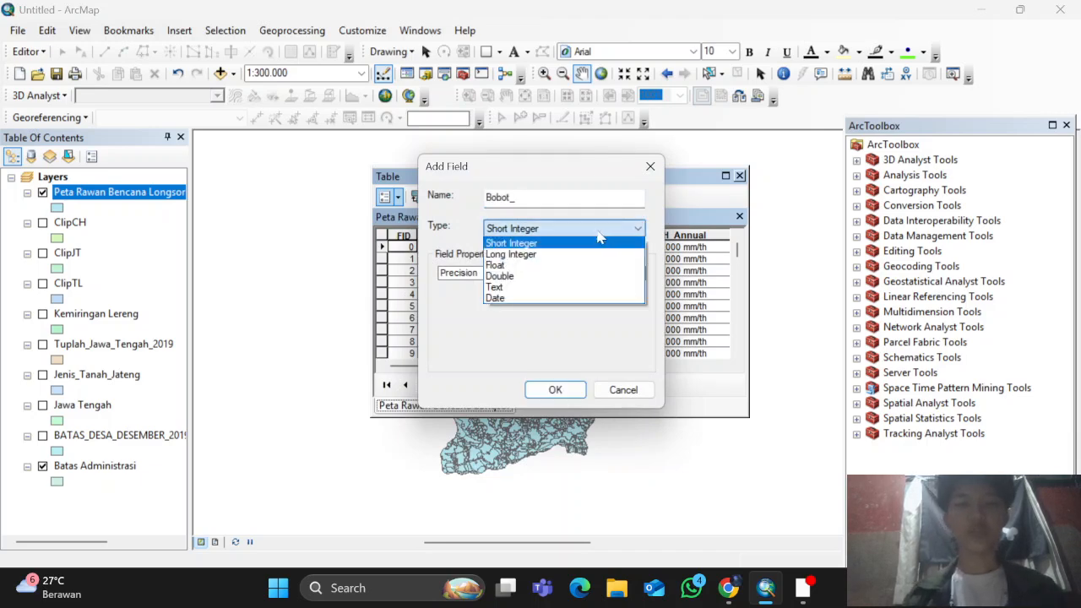
pyautogui.click(585, 277)
pyautogui.click(575, 199)
pyautogui.write('JT')
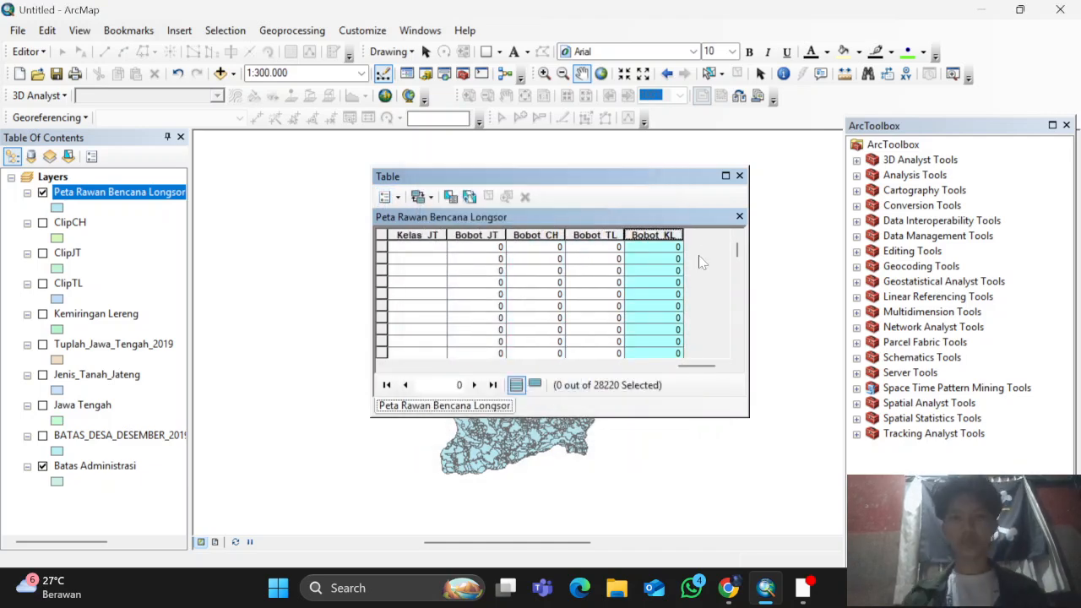
# Calculate the Bobot_JT field from Skor_JT and the Bobot_KL field from gridcode_1 with the Field Calculator
pyautogui.click(486, 235)
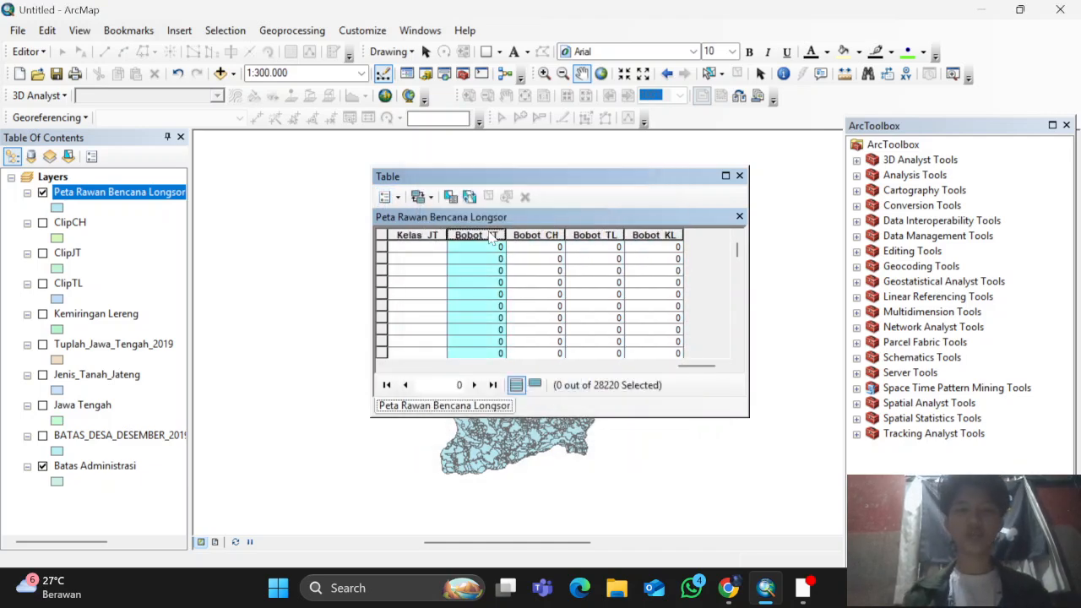
pyautogui.rightClick(492, 235)
pyautogui.click(571, 343)
pyautogui.scroll(-15, 460, 198)
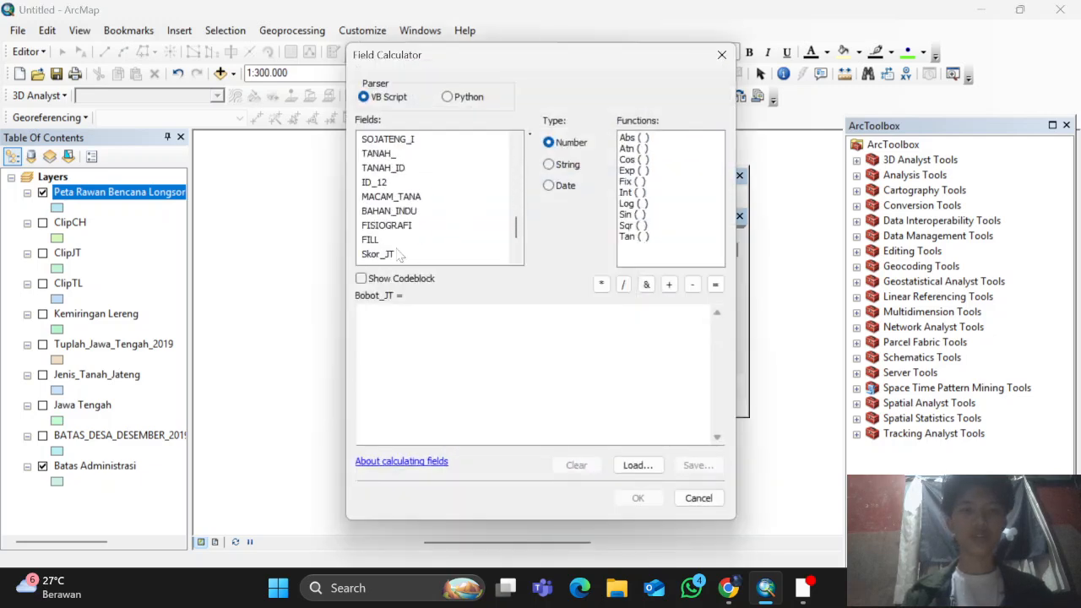
pyautogui.doubleClick(380, 254)
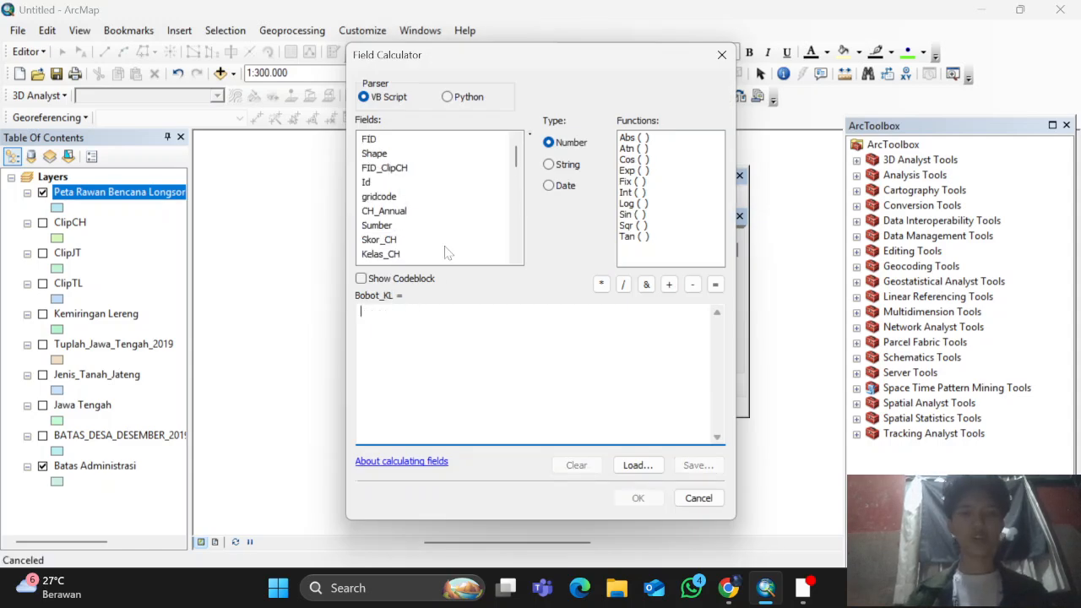
pyautogui.scroll(-4, 445, 233)
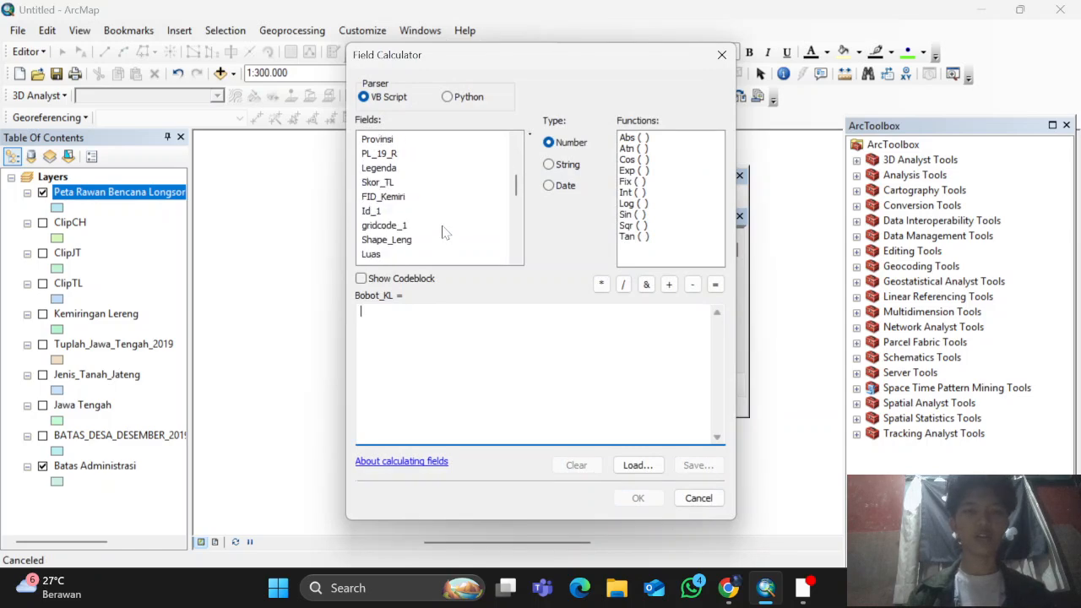
pyautogui.doubleClick(402, 226)
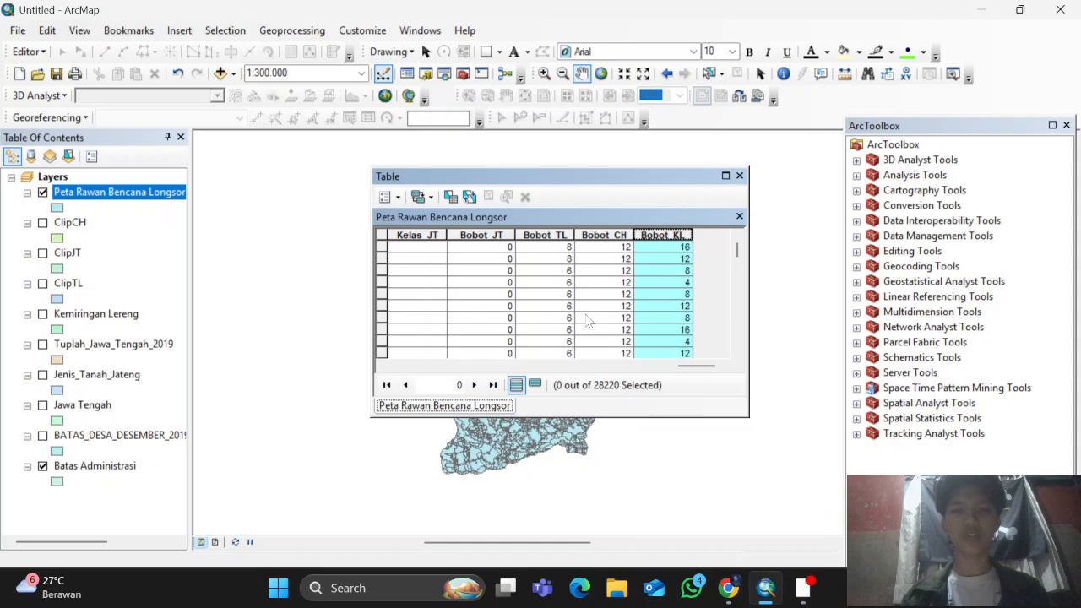
# Add a field named Total to the Peta Rawan Bencana Longsor attribute table
pyautogui.click(391, 197)
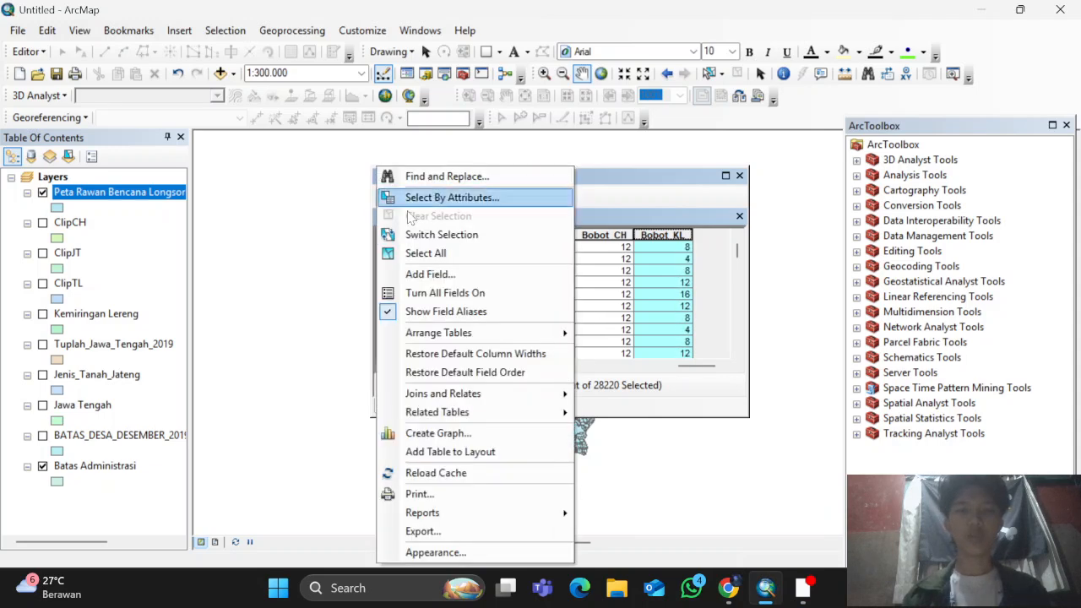
pyautogui.click(430, 274)
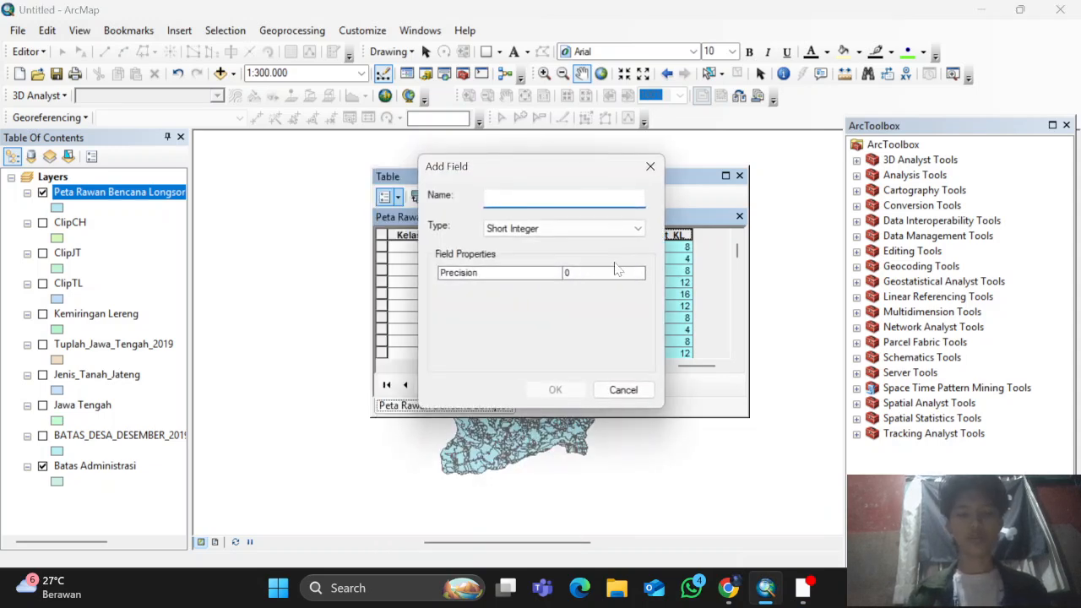
pyautogui.write('Total')
pyautogui.click(622, 230)
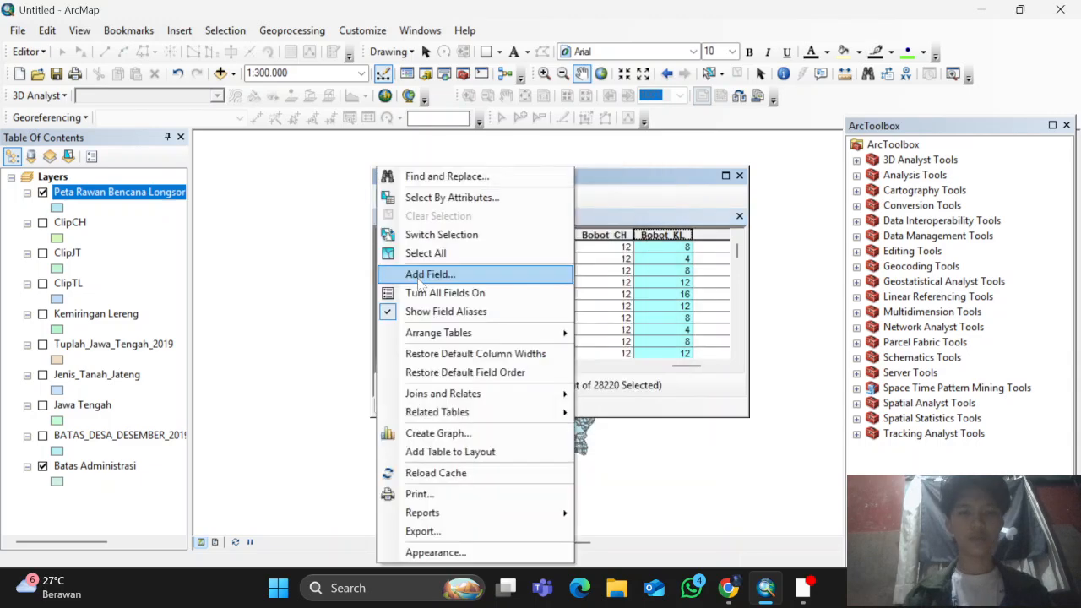
# Add a Text field named Kelas_KB to the Peta Rawan Bencana Longsor attribute table
pyautogui.click(439, 205)
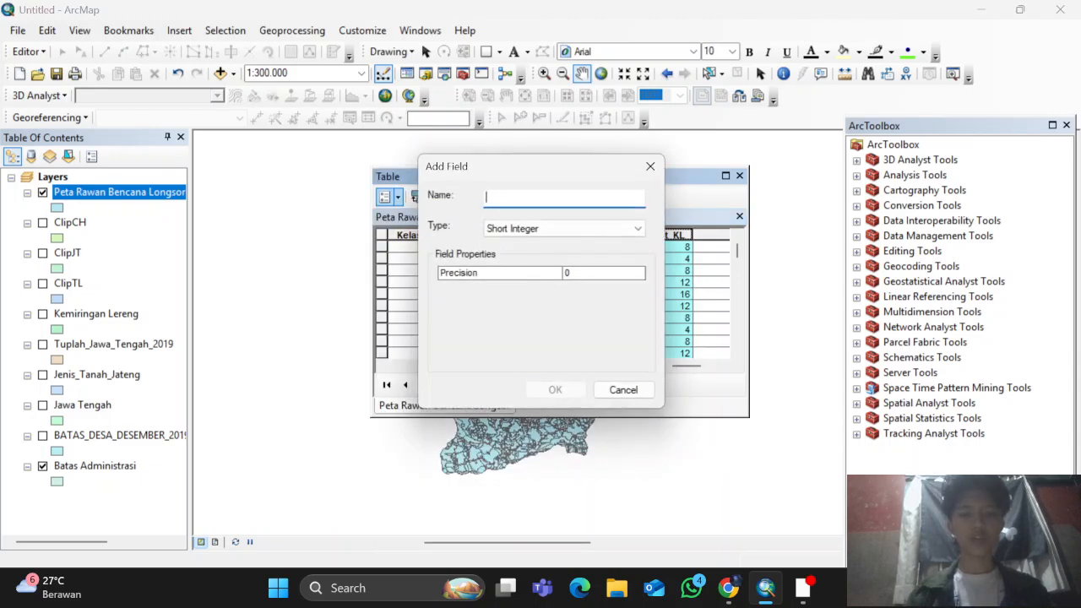
pyautogui.write('Kle')
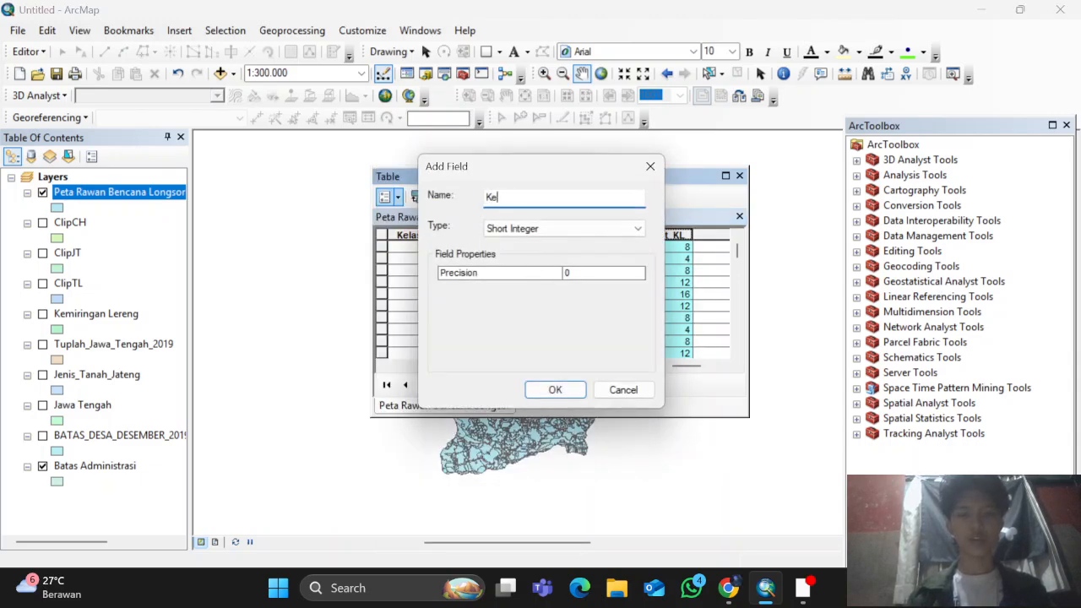
pyautogui.write('las_KB')
pyautogui.press('Tab')
pyautogui.click(549, 230)
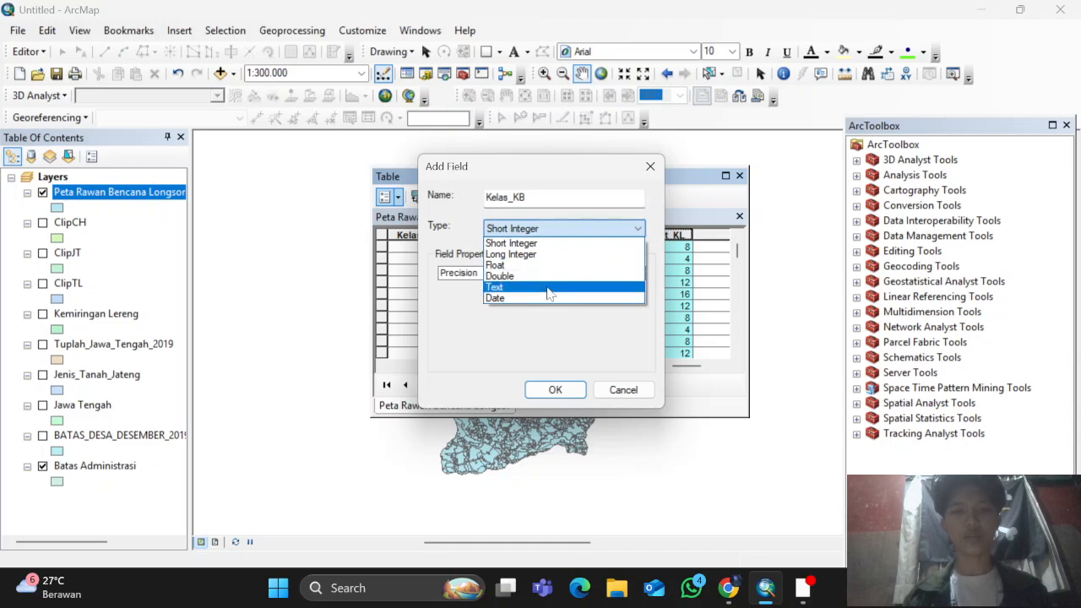
pyautogui.click(549, 288)
pyautogui.click(555, 390)
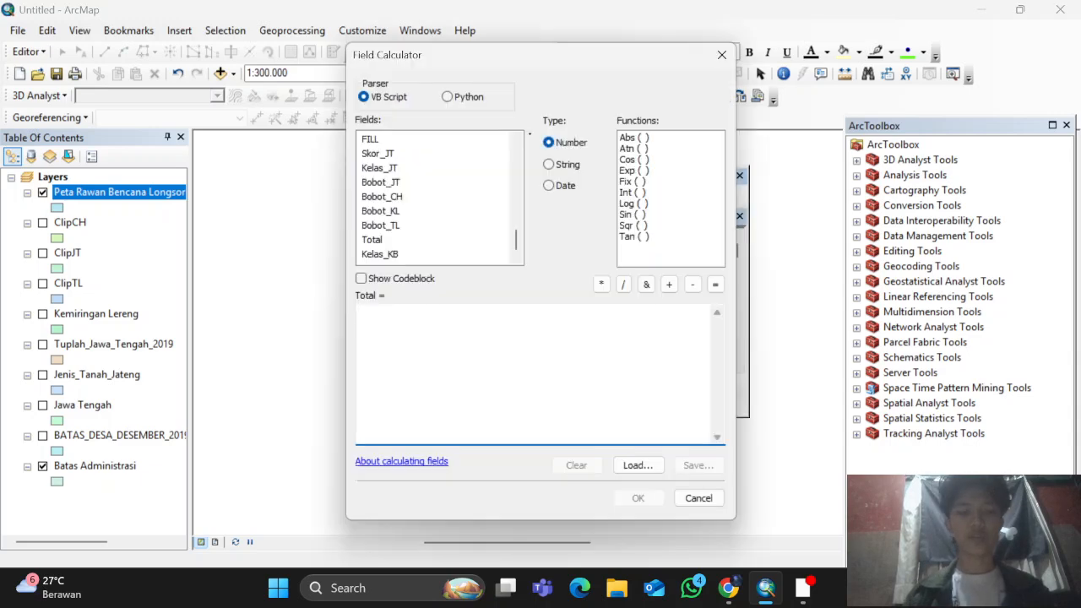
# Calculate the Total field as [Bobot_JT] + [Bobot_CH] + [Bobot_KL] + [Bobot_TL]
pyautogui.doubleClick(381, 182)
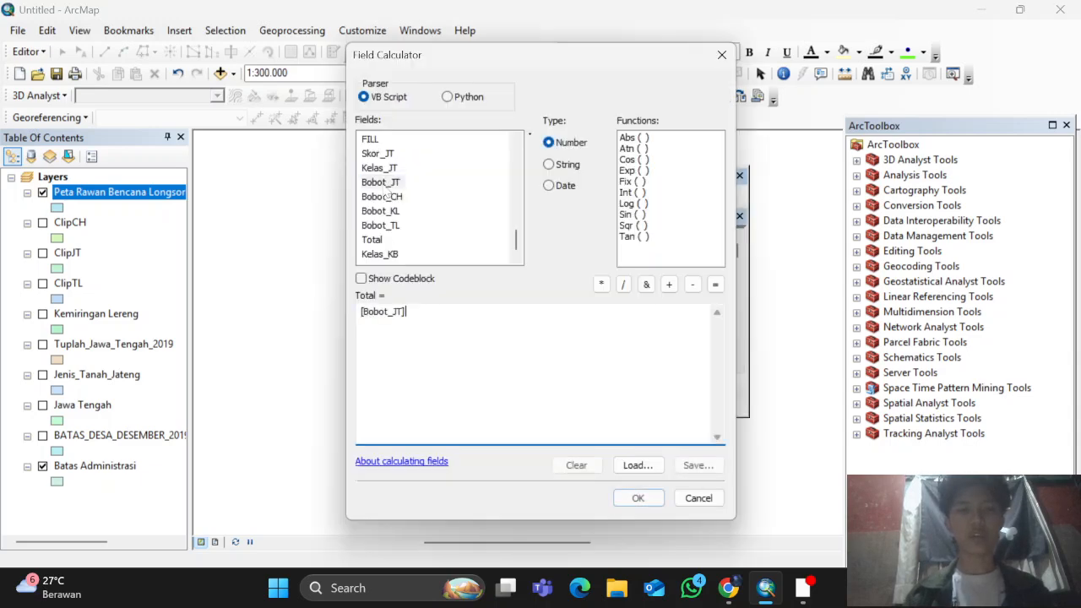
pyautogui.click(669, 285)
pyautogui.doubleClick(381, 196)
pyautogui.click(669, 284)
pyautogui.doubleClick(381, 210)
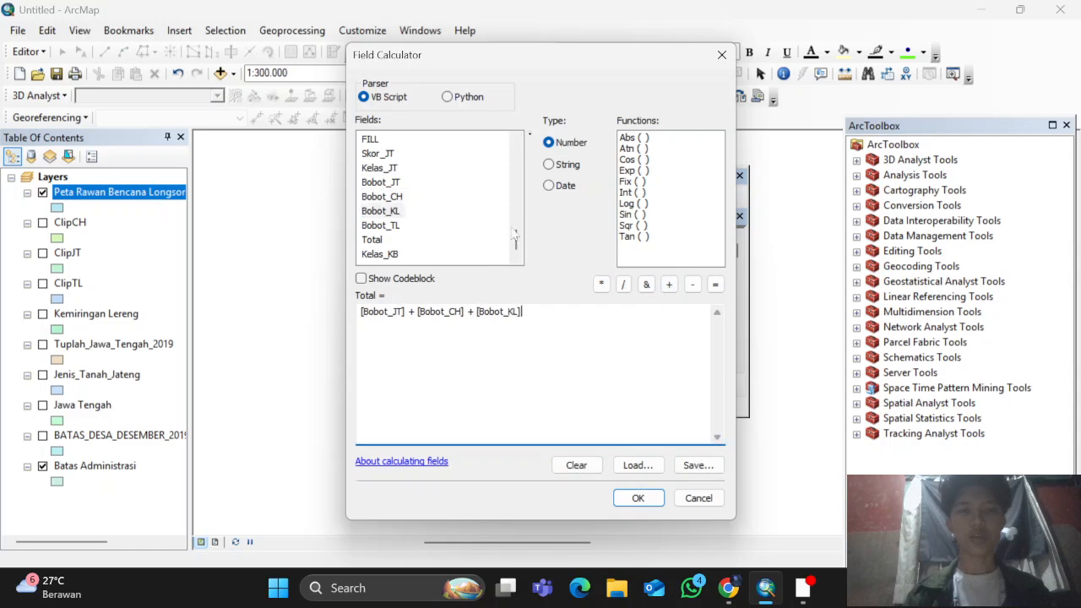
pyautogui.doubleClick(387, 226)
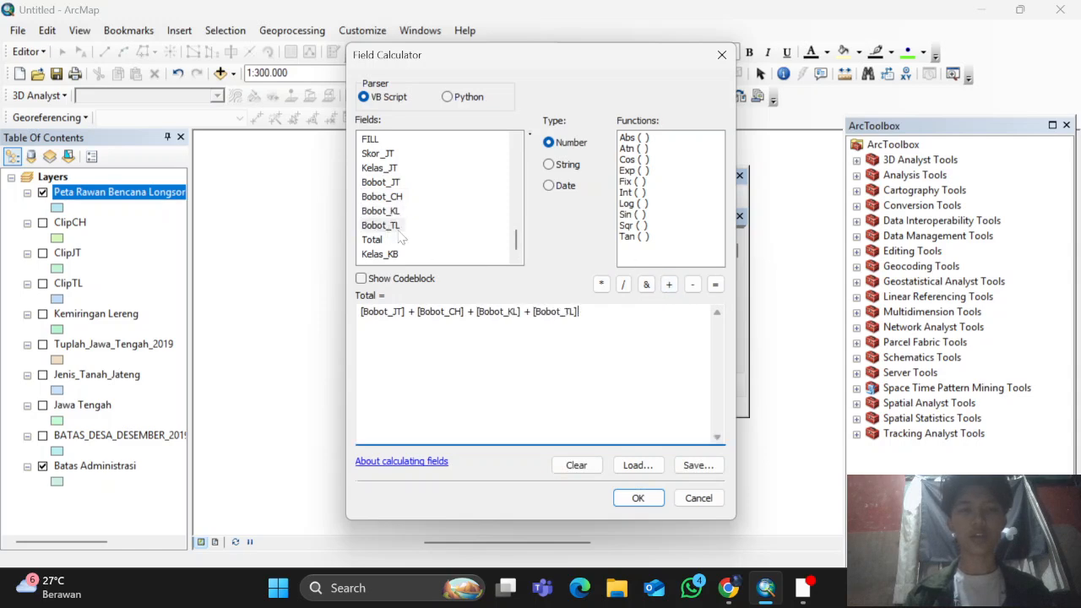
pyautogui.click(638, 503)
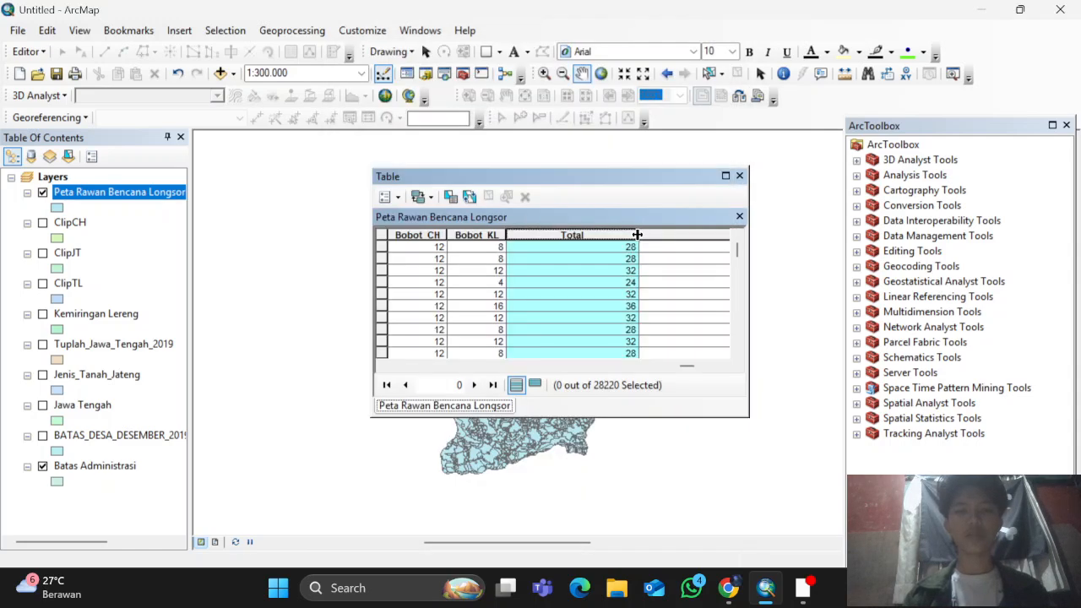
# Narrow the Total and Kelas_KB columns in the attribute table so they can be viewed side by side
pyautogui.moveTo(637, 235); pyautogui.dragTo(565, 235)
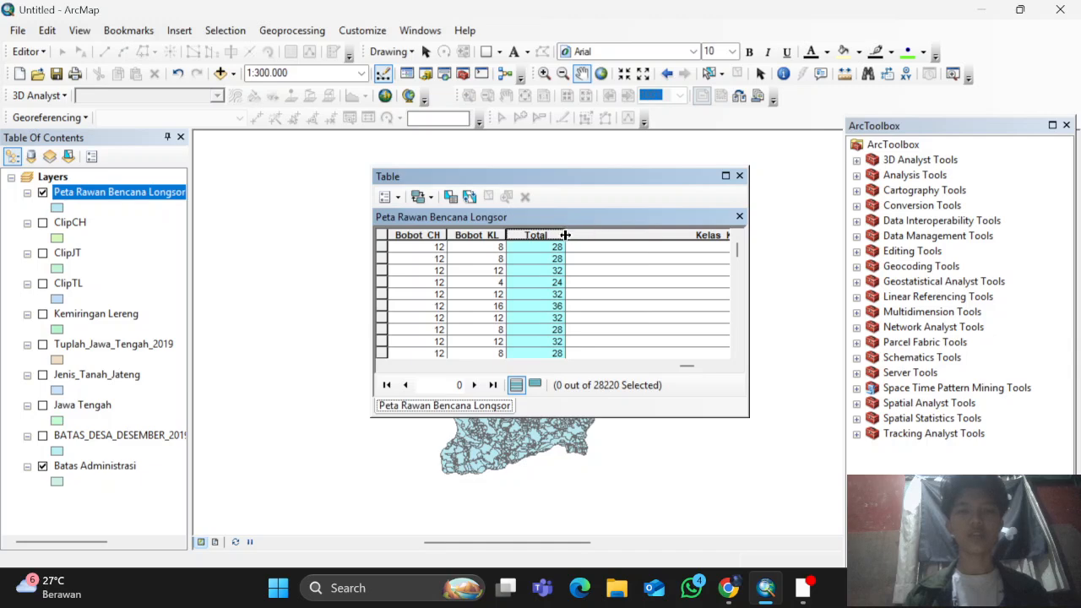
pyautogui.moveTo(686, 366); pyautogui.dragTo(707, 365)
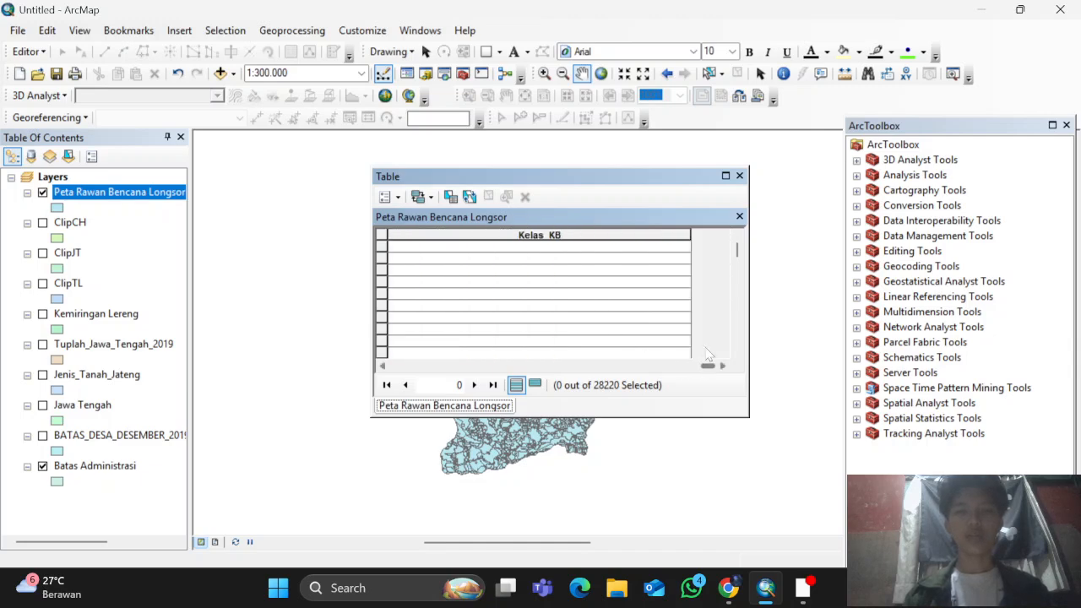
pyautogui.moveTo(691, 230); pyautogui.dragTo(567, 236)
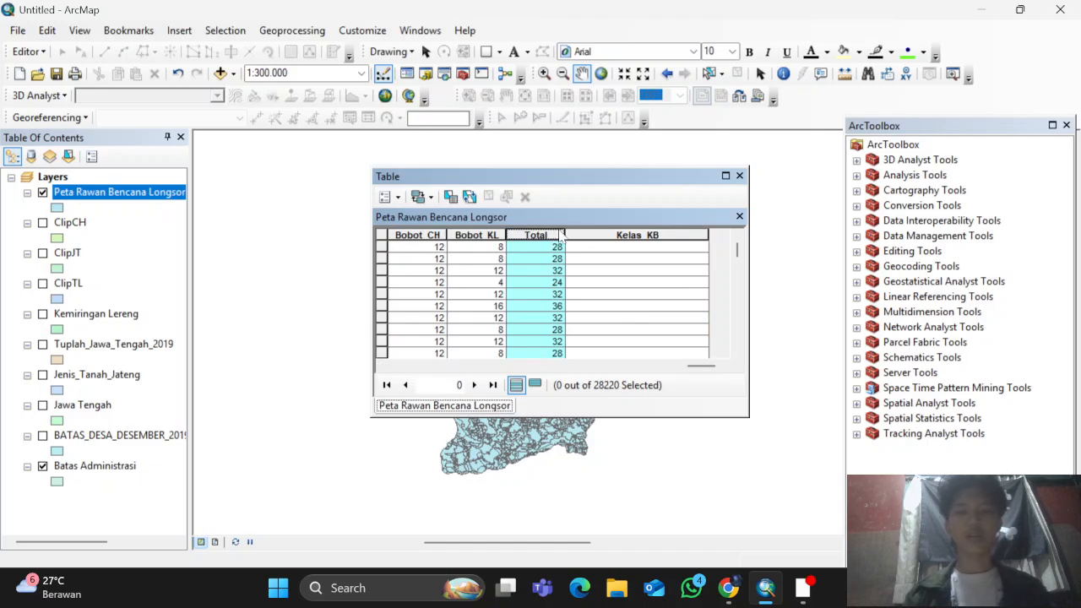
# Sort the Peta Rawan Bencana Longsor attribute table by the Total field in ascending order
pyautogui.rightClick(562, 238)
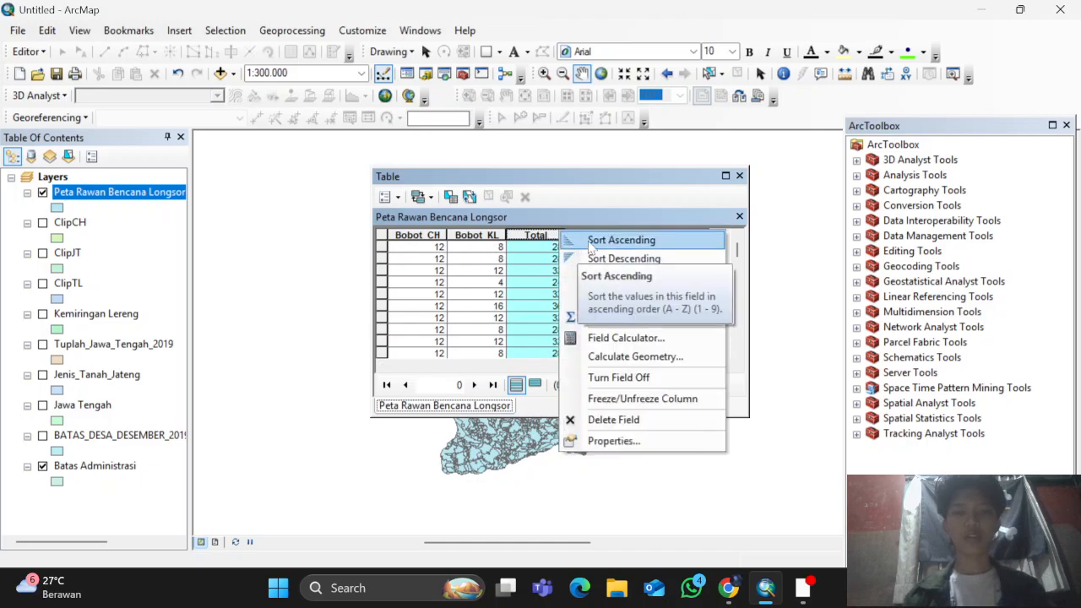
pyautogui.click(587, 240)
pyautogui.scroll(-1, 581, 311)
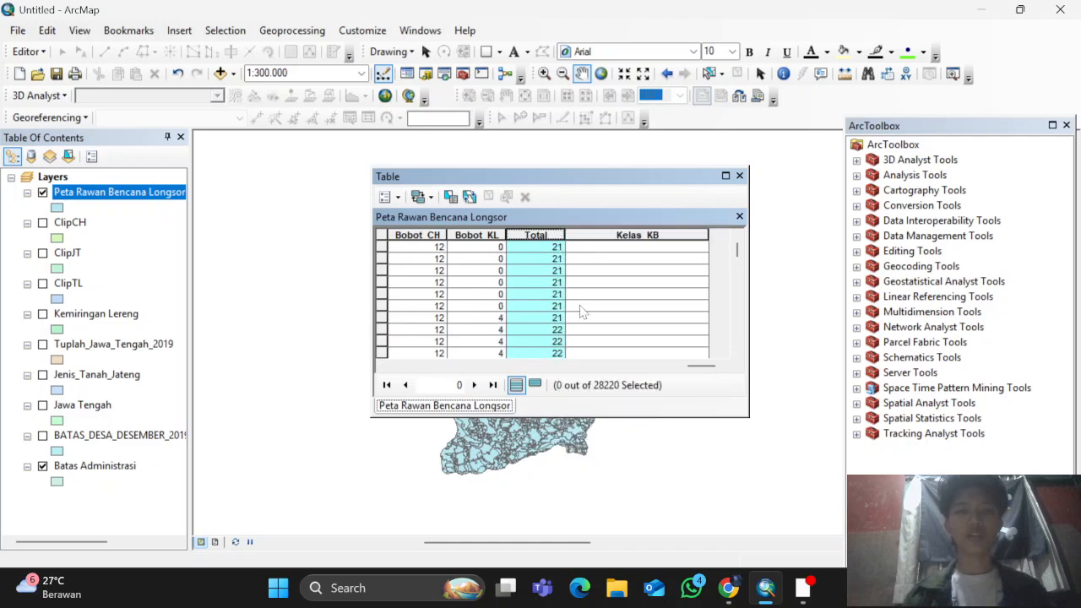
# Select the records by attributes where "Total" >= 17 AND "Total" <= 21
pyautogui.click(388, 196)
pyautogui.click(455, 199)
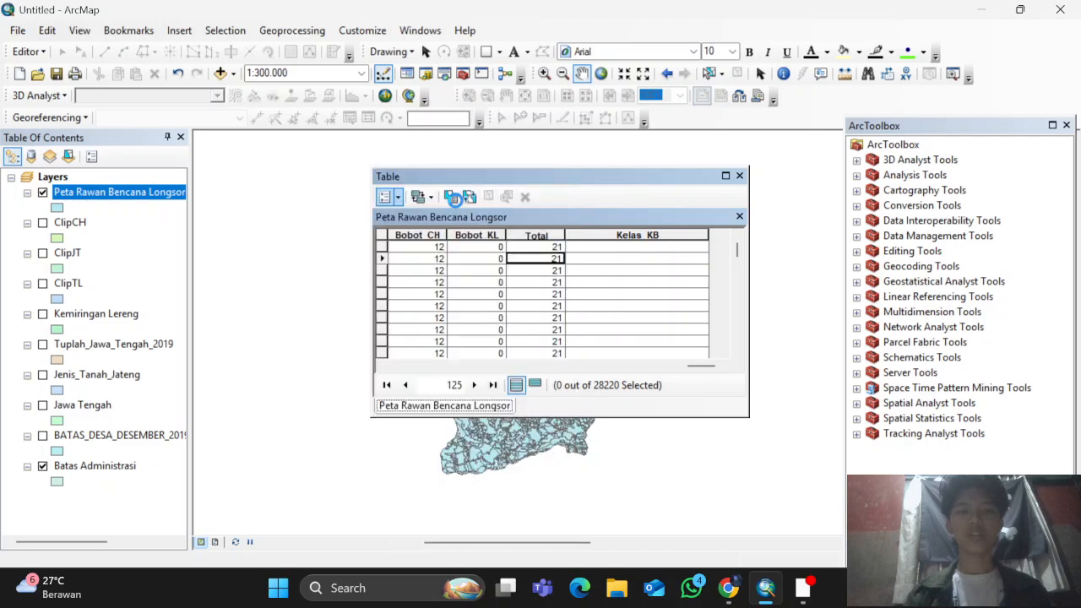
pyautogui.scroll(-5, 126, 144)
pyautogui.click(42, 147)
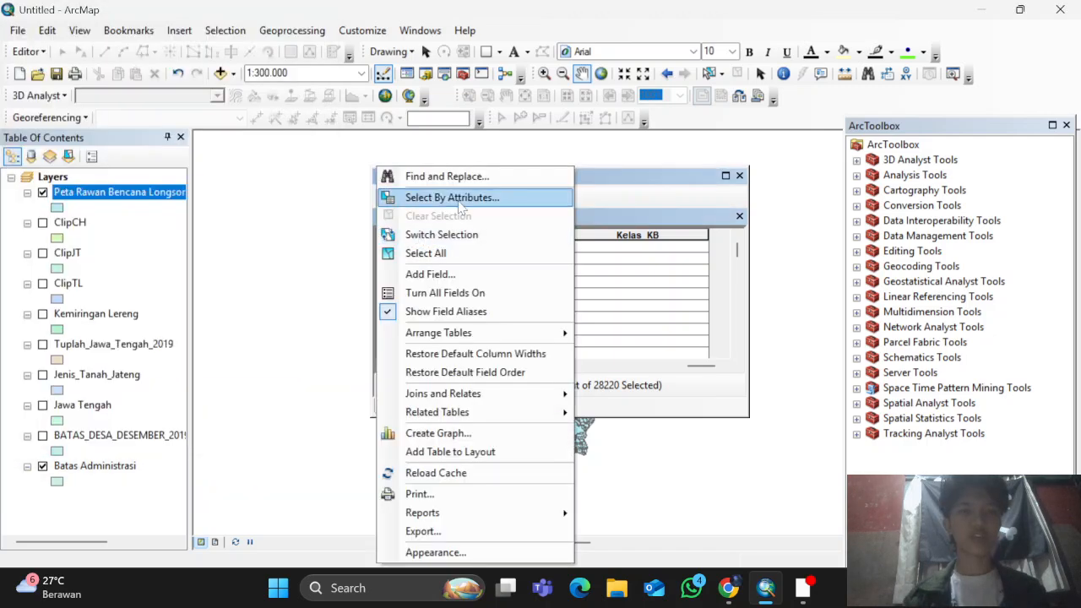
pyautogui.click(458, 199)
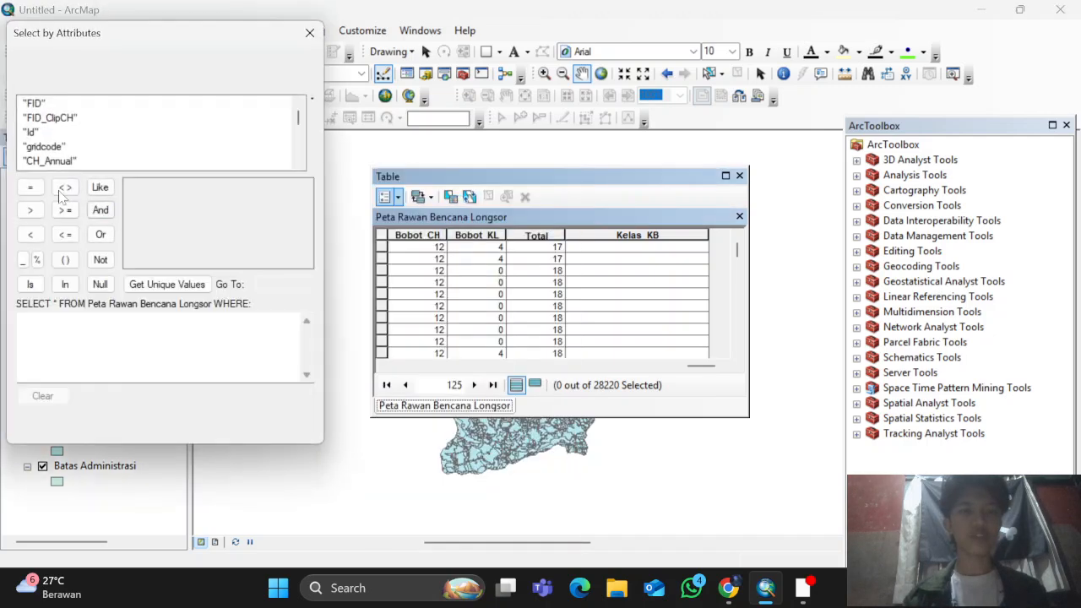
pyautogui.scroll(-6, 65, 143)
pyautogui.scroll(-2, 65, 160)
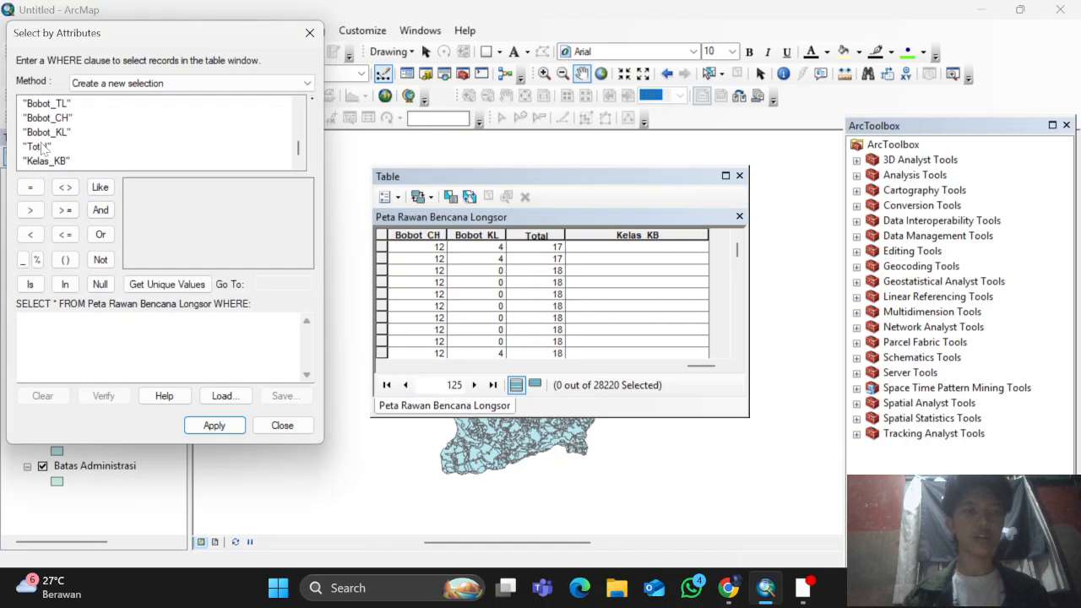
pyautogui.doubleClick(41, 147)
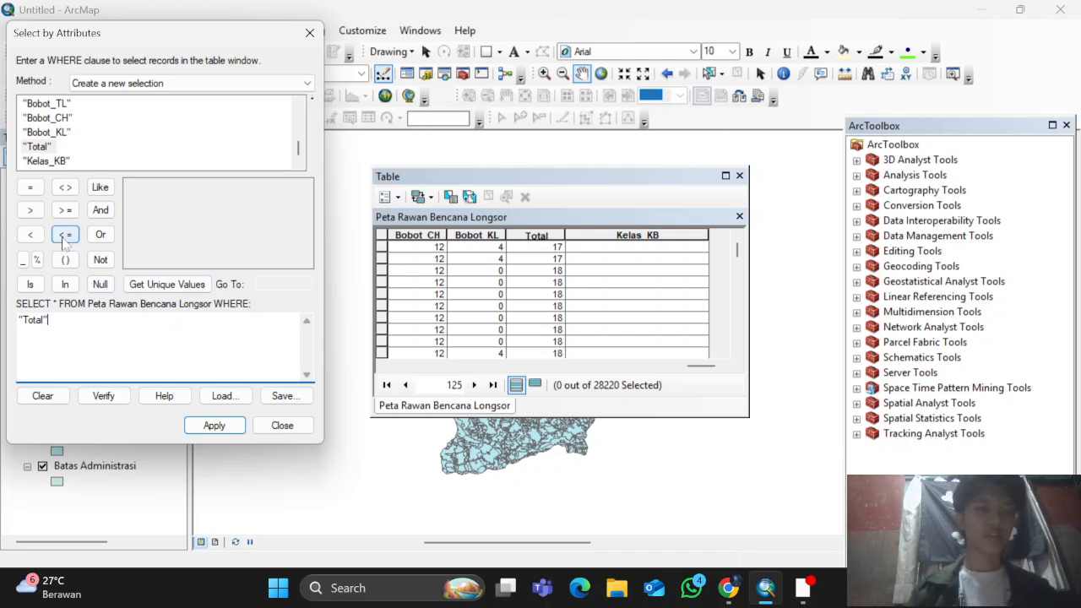
pyautogui.click(65, 209)
pyautogui.click(167, 284)
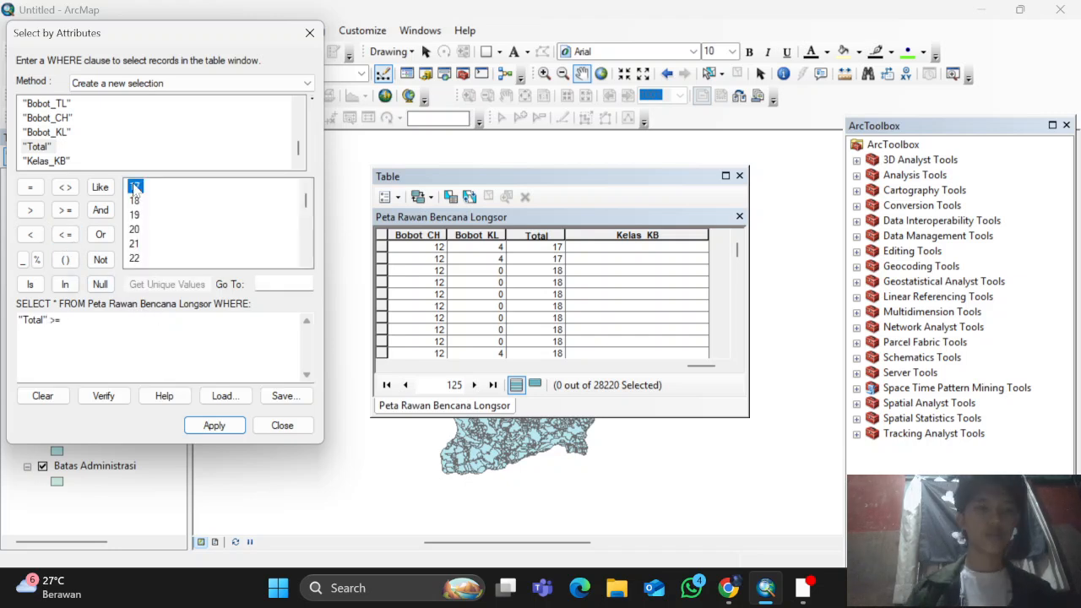
pyautogui.doubleClick(133, 186)
pyautogui.click(101, 210)
pyautogui.write('"Total"')
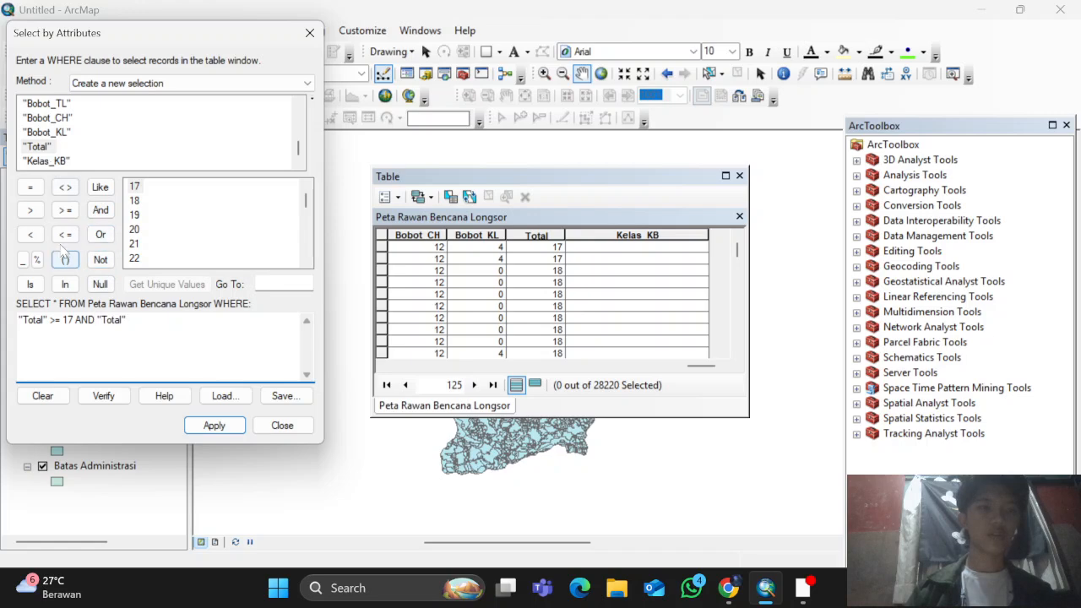
pyautogui.click(66, 234)
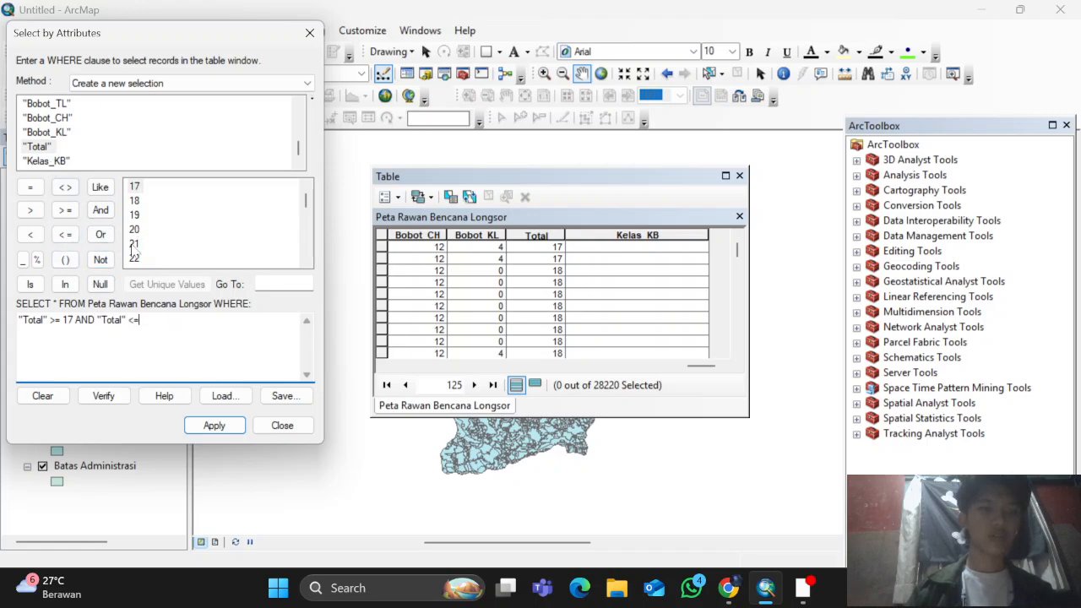
pyautogui.doubleClick(134, 243)
pyautogui.click(214, 425)
# Calculate the Kelas_KB field as "Rendah" for the selected records
pyautogui.rightClick(600, 235)
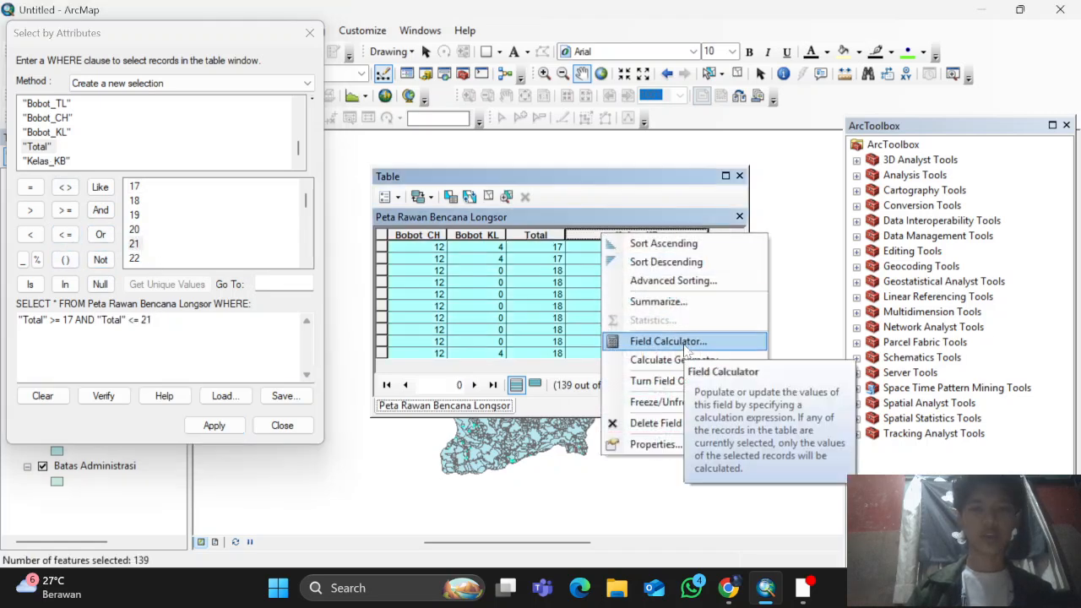
pyautogui.click(668, 341)
pyautogui.hotkey('ctrl', 'a')
pyautogui.write('"Rendah"')
pyautogui.click(634, 498)
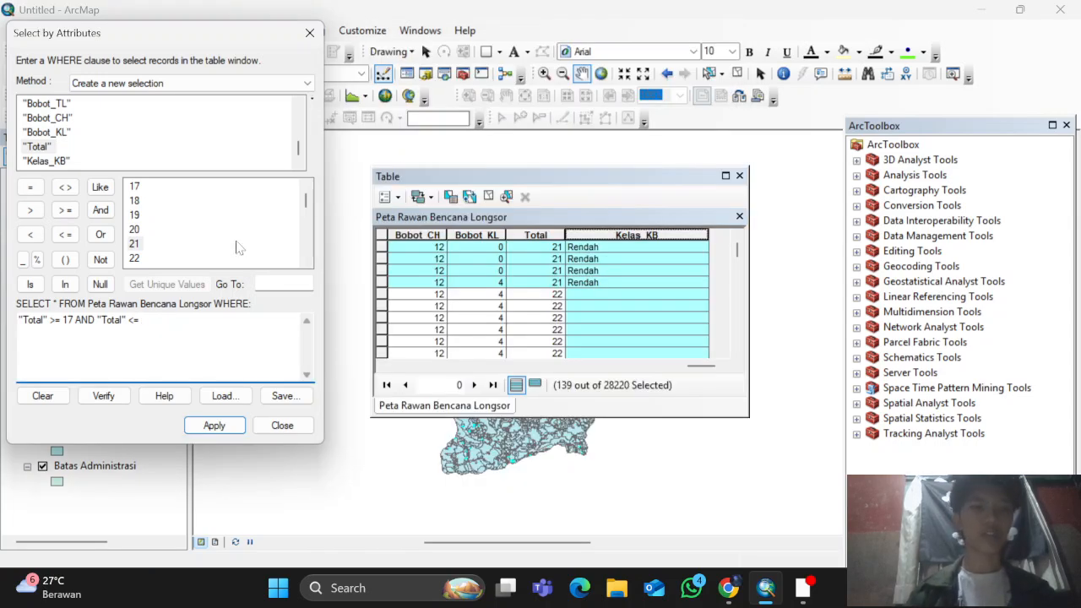
# Change the attribute query to "Total" >= 22 AND "Total" <= 27 and apply it as a new selection
pyautogui.scroll(-1, 238, 247)
pyautogui.scroll(-1, 238, 235)
pyautogui.doubleClick(133, 243)
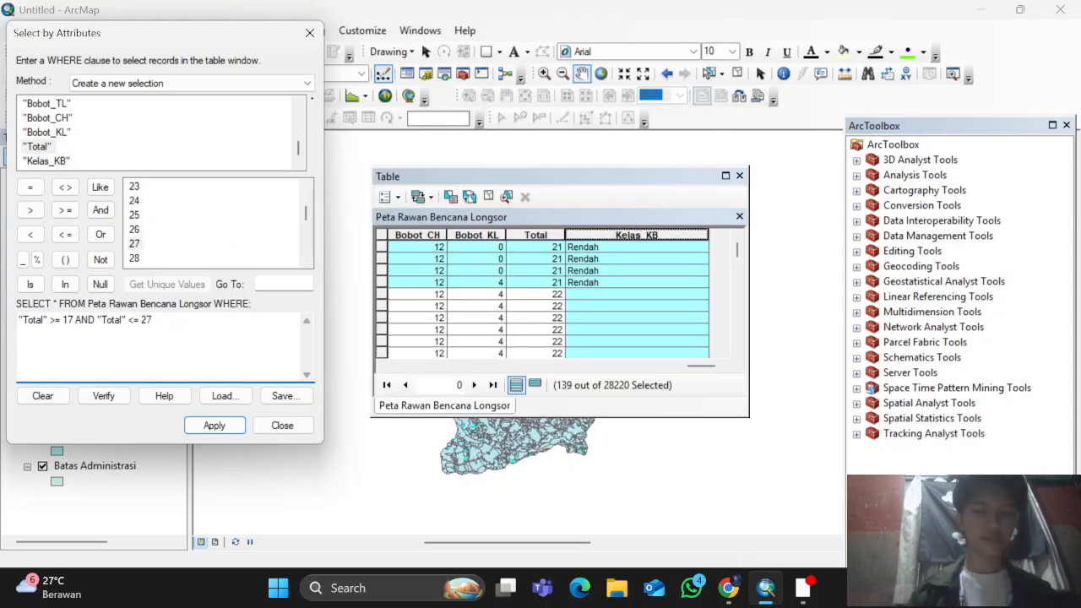
pyautogui.doubleClick(68, 320)
pyautogui.write('22')
pyautogui.click(214, 424)
# Calculate the Kelas_KB field as "Sedang" for the selected records
pyautogui.rightClick(600, 235)
pyautogui.click(668, 341)
pyautogui.hotkey('ctrl', 'a')
pyautogui.write('"Sedang"')
pyautogui.click(638, 498)
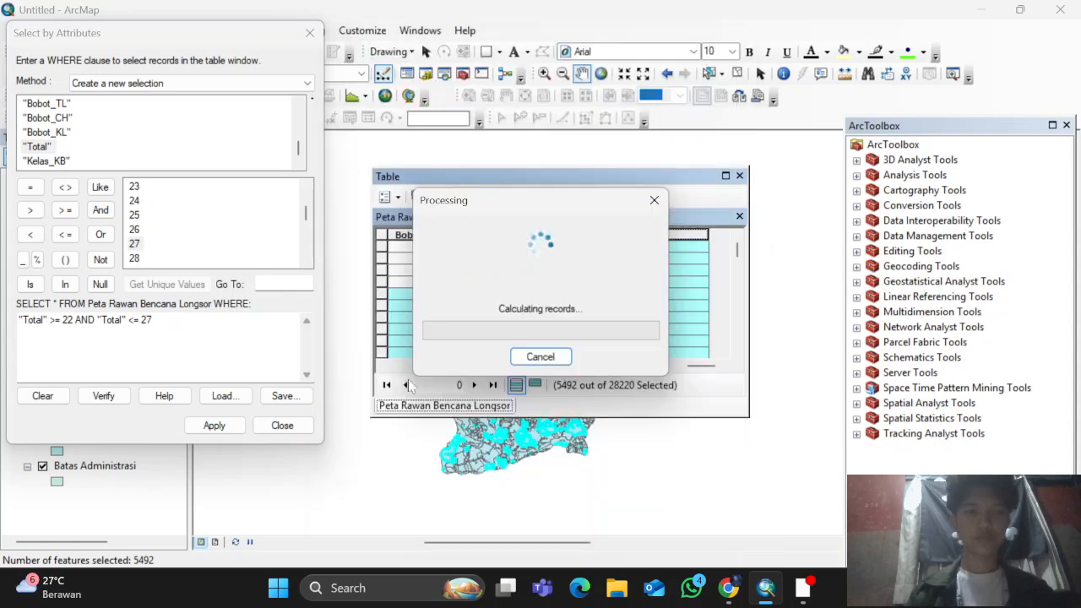
# Change the attribute query to "Total" >= 28 AND "Total" <= 33 and apply it as a new selection
pyautogui.doubleClick(68, 321)
pyautogui.write('28')
pyautogui.doubleClick(146, 320)
pyautogui.write('33')
pyautogui.click(213, 425)
# Calculate the Kelas_KB field as "Tinggi" for the selected records
pyautogui.rightClick(600, 235)
pyautogui.click(668, 342)
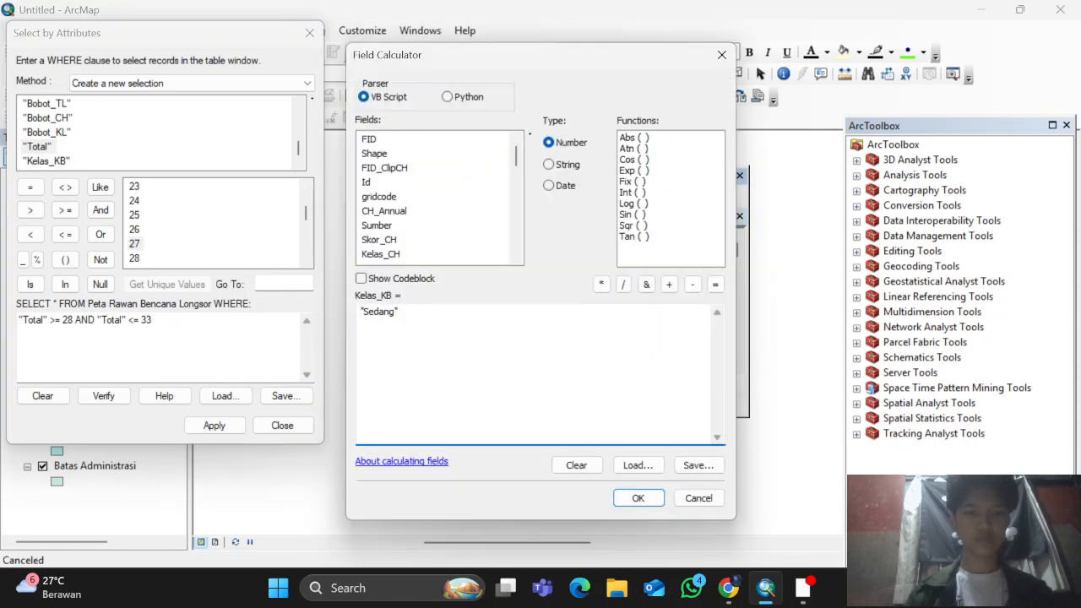
pyautogui.hotkey('ctrl', 'a')
pyautogui.write('"Tinggi"')
pyautogui.click(638, 498)
# Replace the attribute query with "Total" > 33 and apply it as a new selection
pyautogui.moveTo(174, 329); pyautogui.dragTo(51, 320)
pyautogui.press('BackSpace')
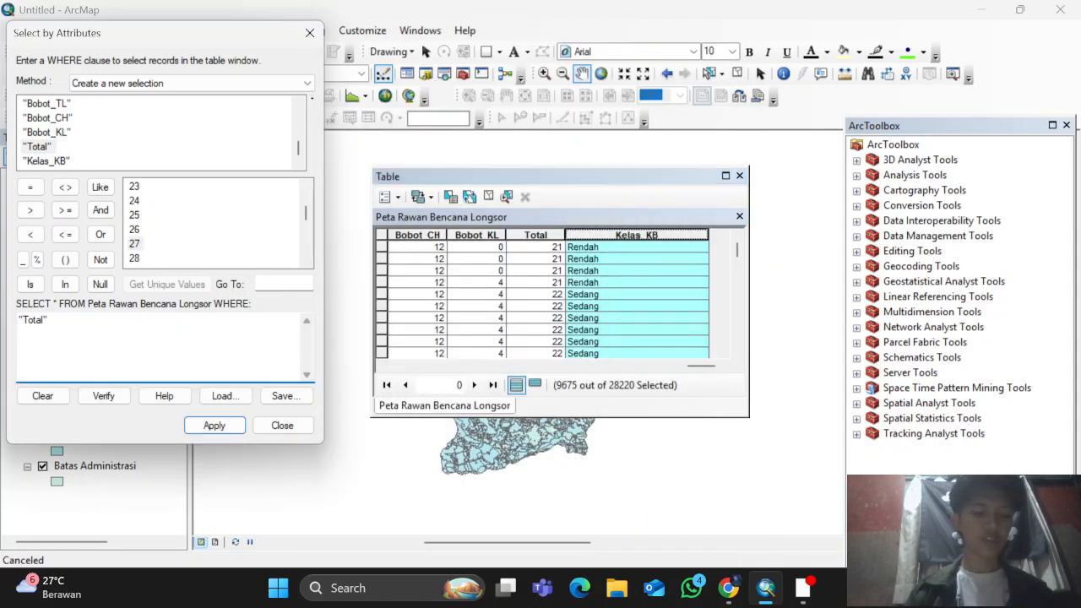
pyautogui.click(31, 212)
pyautogui.scroll(-2, 189, 245)
pyautogui.doubleClick(138, 231)
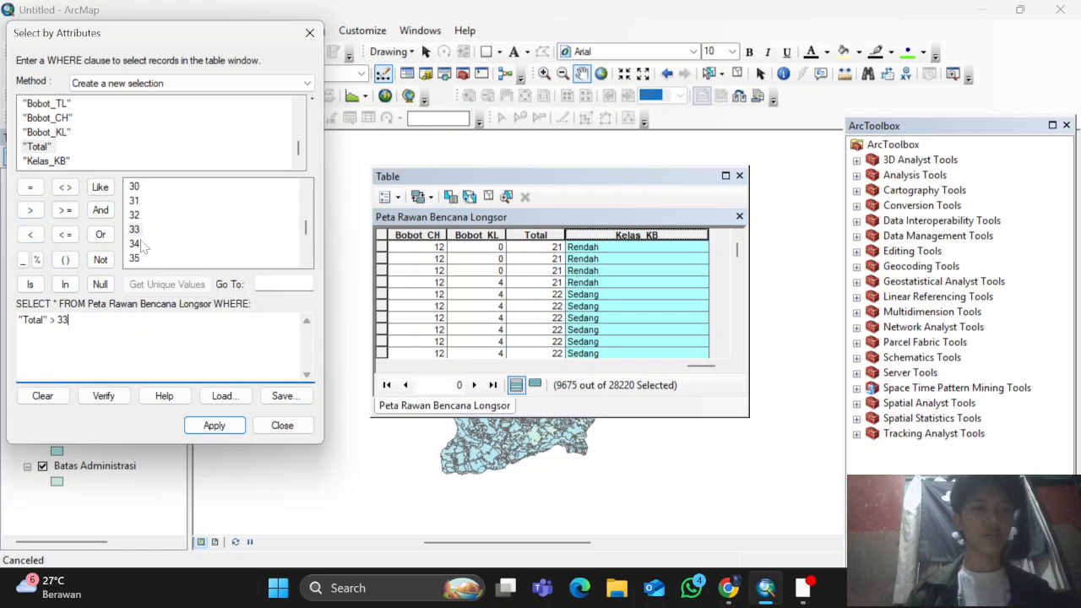
pyautogui.click(214, 425)
# Calculate the Kelas_KB field as "Sangat Tinggi" for the selected records
pyautogui.rightClick(636, 235)
pyautogui.click(668, 341)
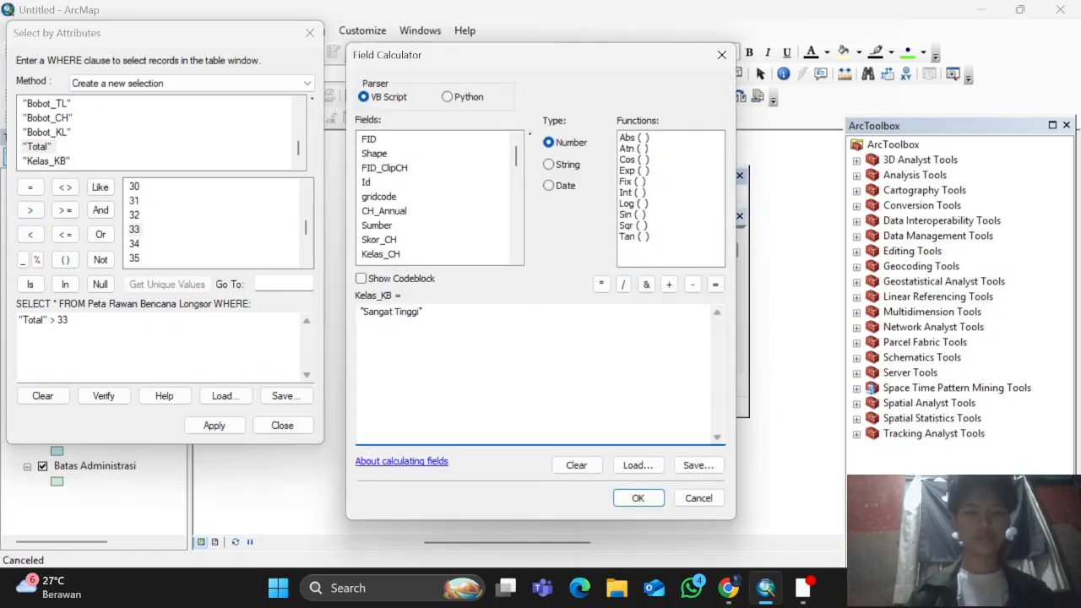
pyautogui.click(638, 497)
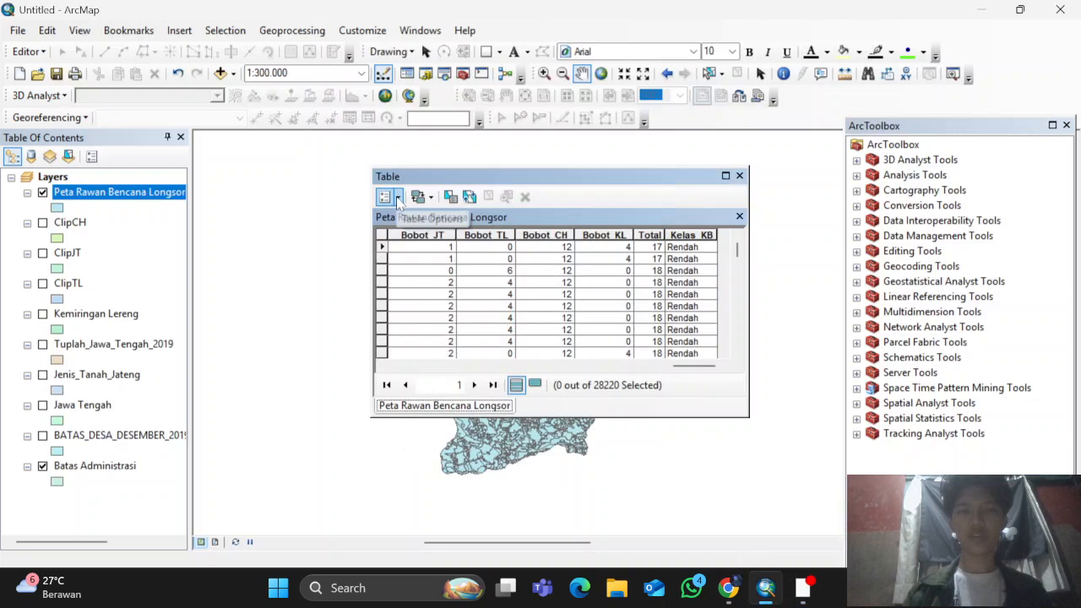
# Add a Double field named Luas_D to the Peta Rawan Bencana Longsor attribute table
pyautogui.click(391, 197)
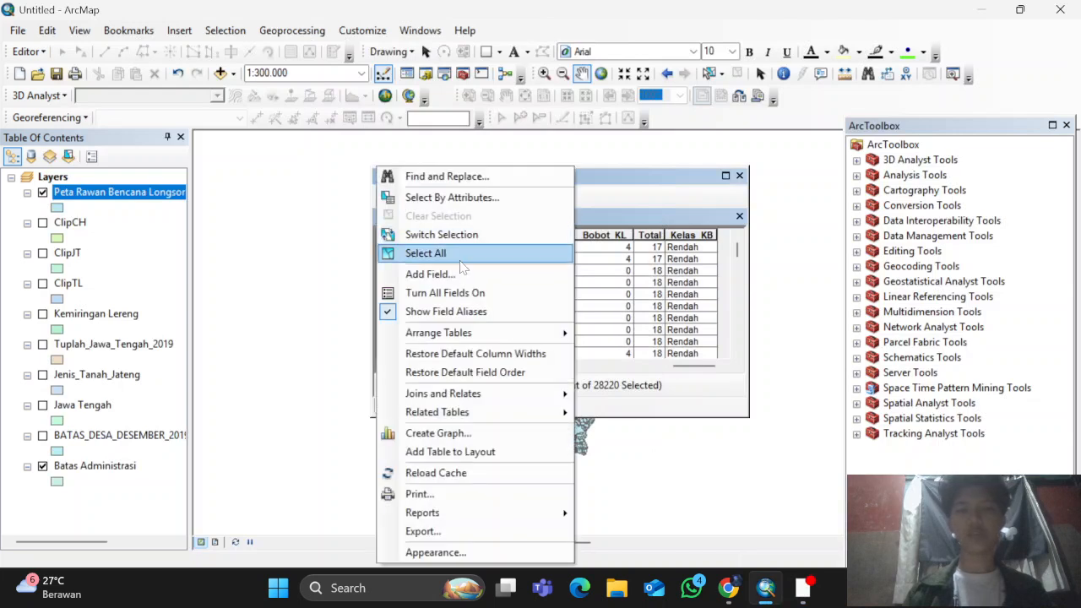
pyautogui.click(467, 274)
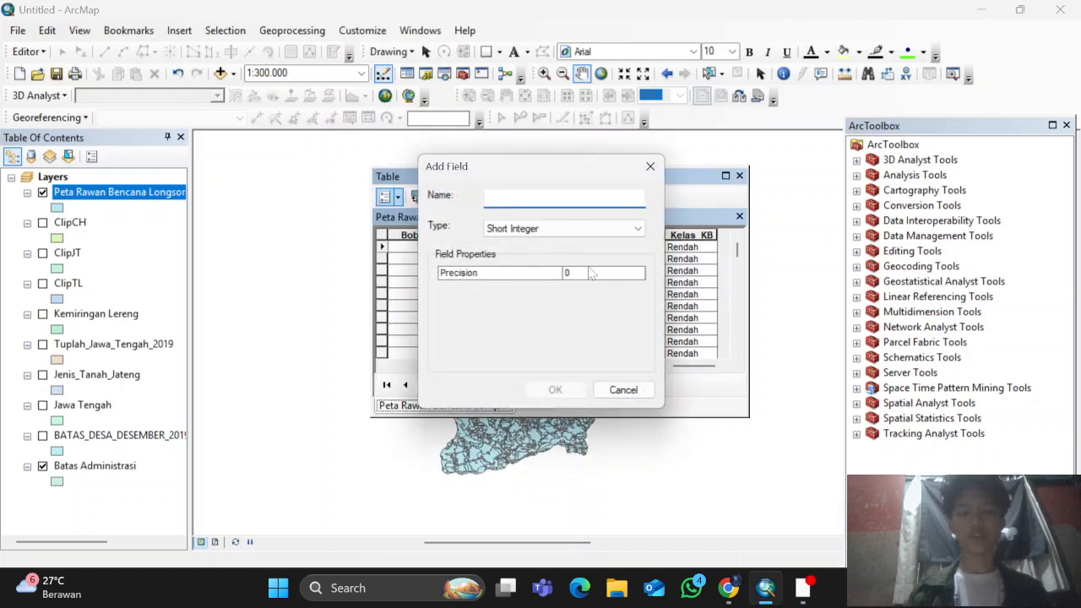
pyautogui.write('Luas_D')
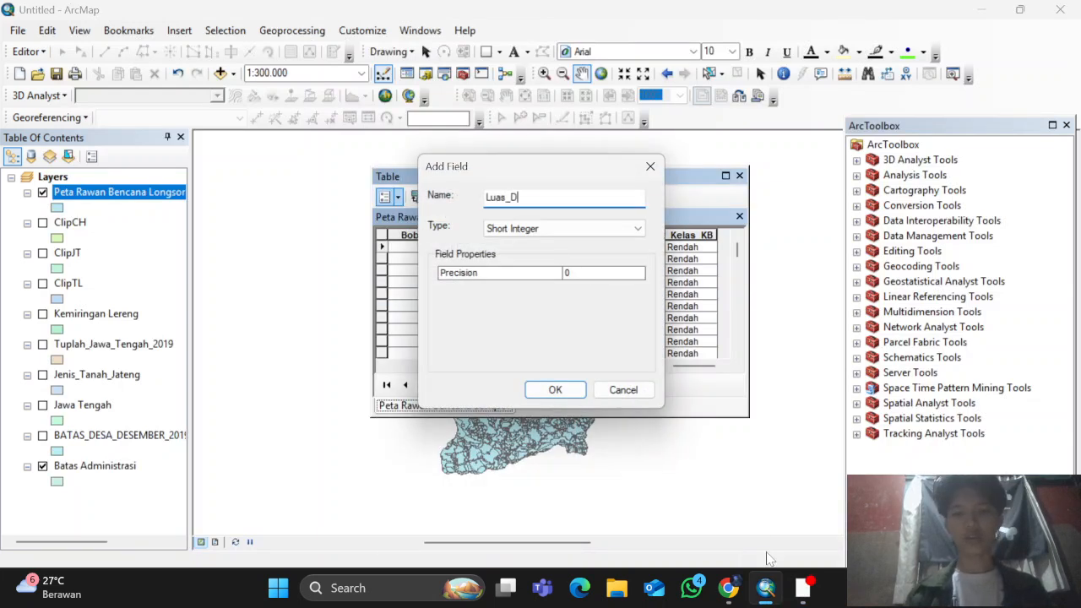
pyautogui.click(609, 229)
pyautogui.click(540, 277)
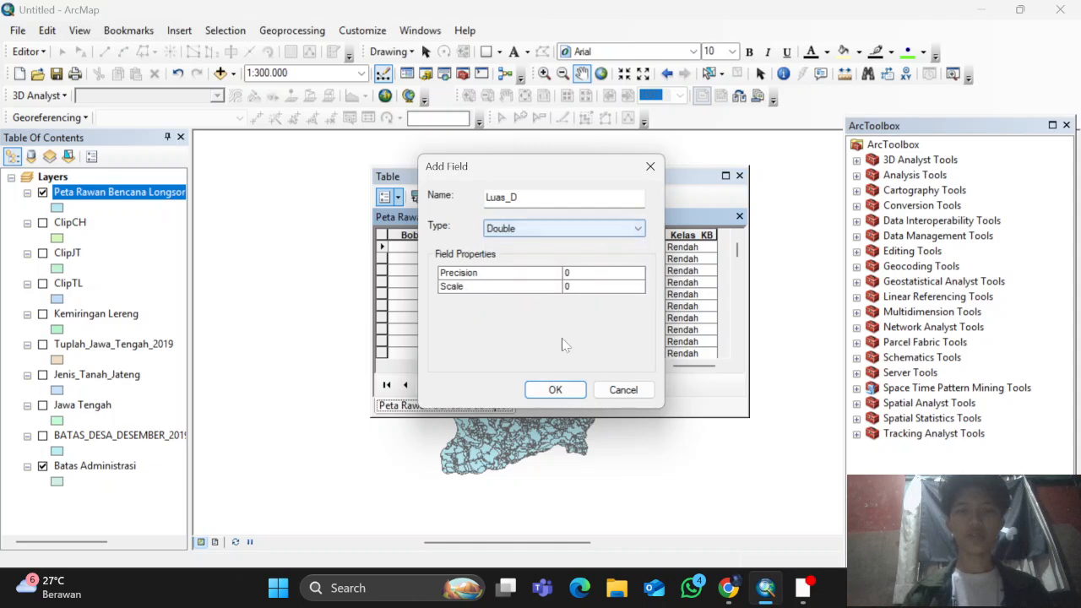
pyautogui.click(555, 390)
# Calculate the area geometry for Luas_D in hectares, using the data frame's coordinate system, WGS 1984 UTM Zone 49S
pyautogui.click(606, 235)
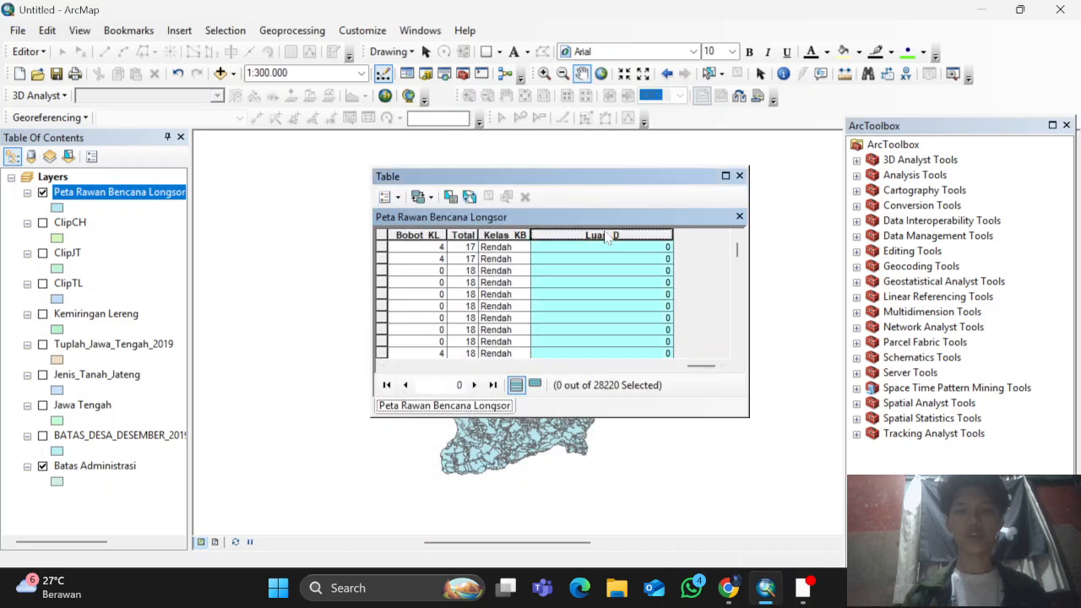
pyautogui.rightClick(607, 238)
pyautogui.click(689, 357)
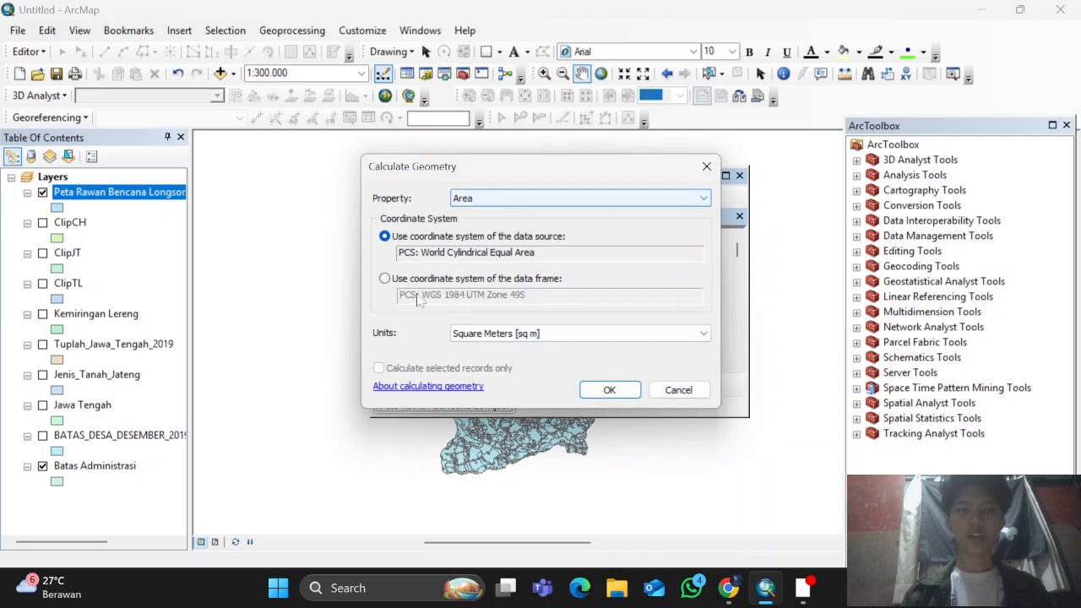
pyautogui.click(384, 278)
pyautogui.click(580, 333)
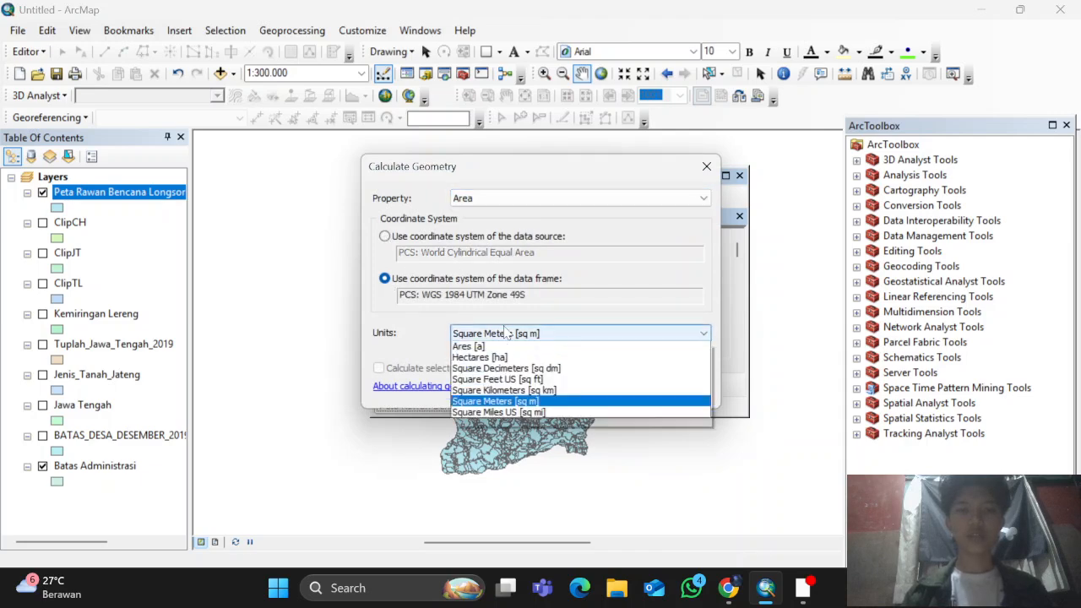
pyautogui.scroll(1, 524, 371)
pyautogui.click(506, 369)
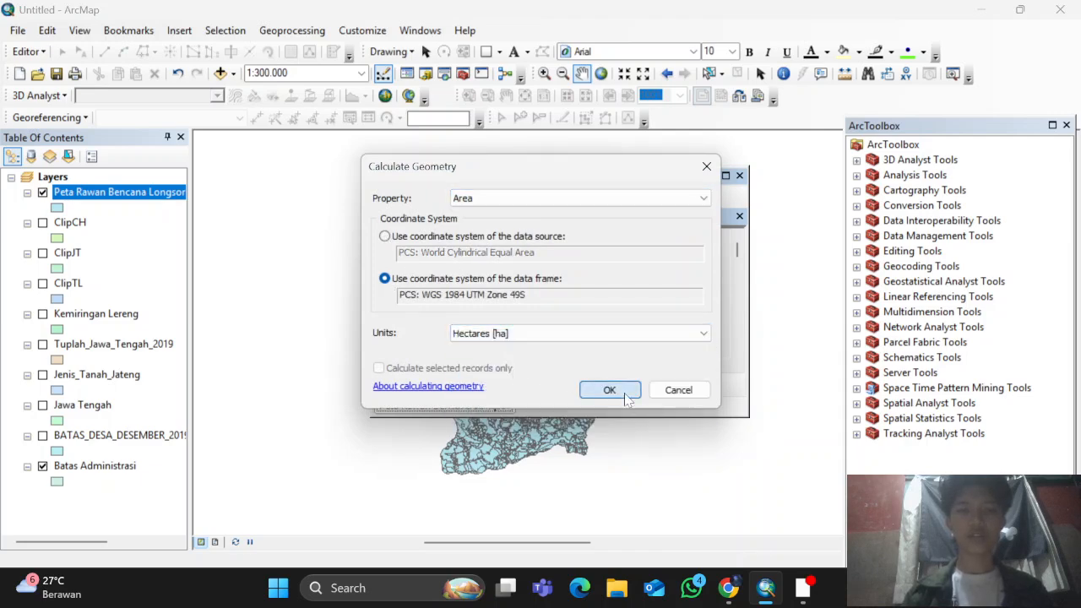
pyautogui.click(609, 390)
# Symbolize the Peta Rawan Bencana Longsor layer by unique values of the Kelas_KB field, adding all its values
pyautogui.rightClick(131, 196)
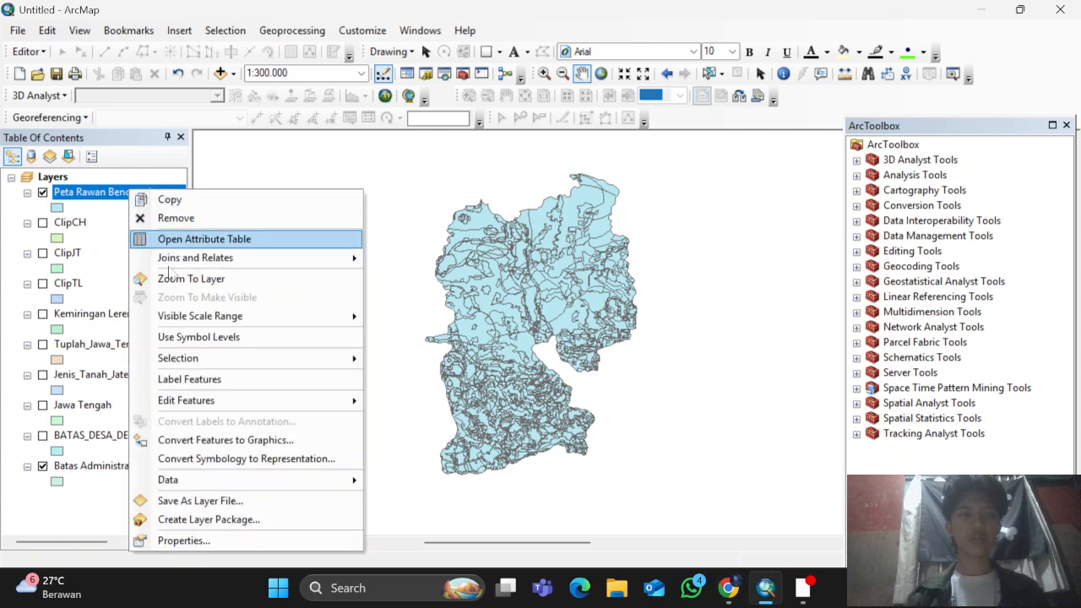
pyautogui.click(163, 539)
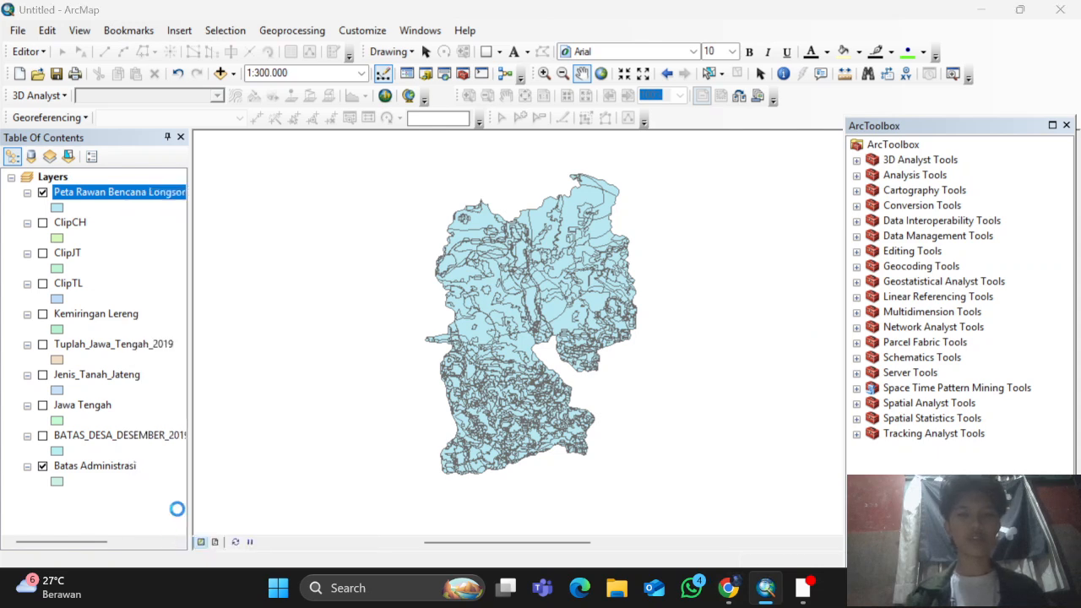
pyautogui.click(298, 175)
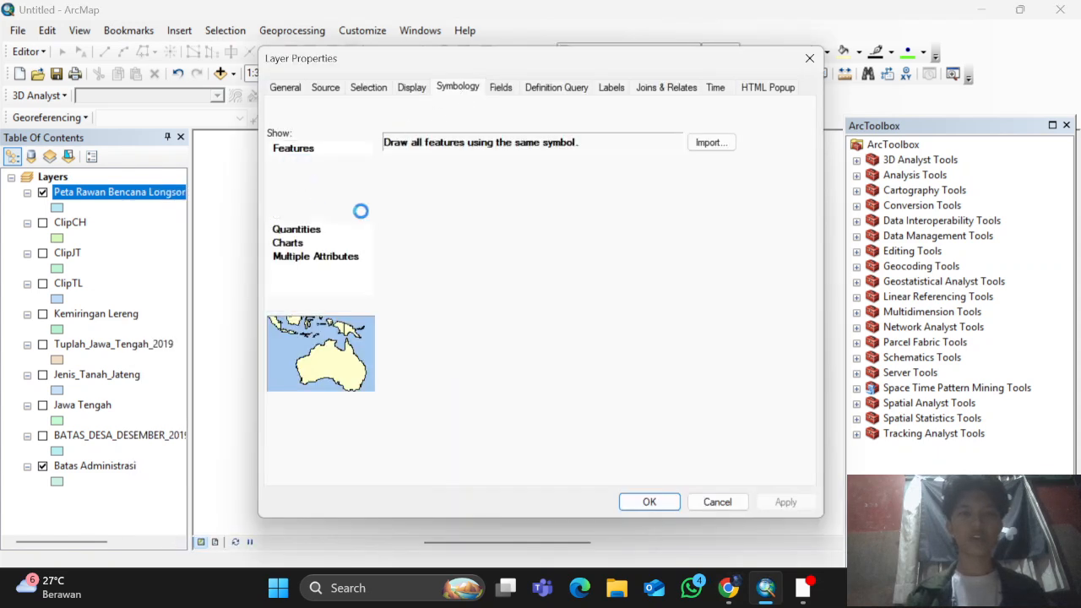
pyautogui.click(543, 177)
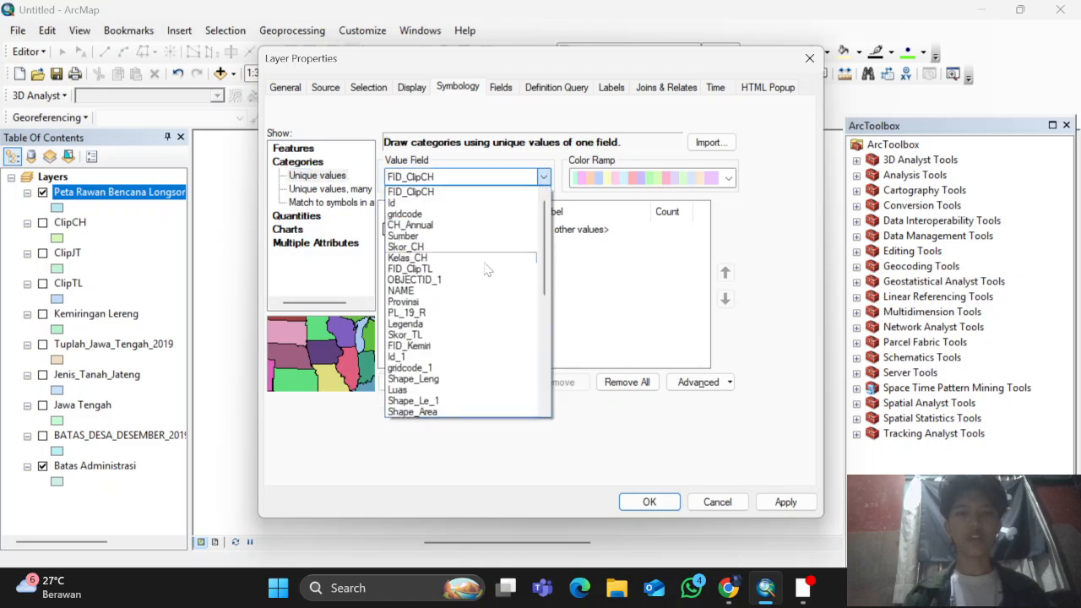
pyautogui.scroll(-8, 450, 380)
pyautogui.click(450, 402)
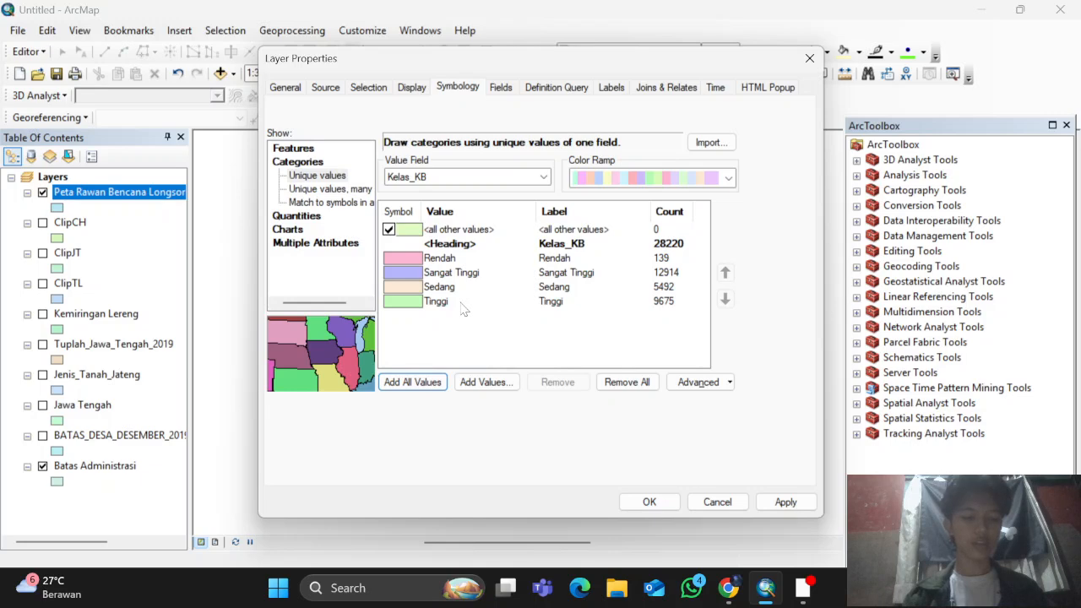
# Set the fill colour of the Rendah class to light green and of the Sangat Tinggi class to red
pyautogui.doubleClick(414, 259)
pyautogui.click(950, 258)
pyautogui.click(981, 325)
pyautogui.click(872, 497)
pyautogui.doubleClick(407, 273)
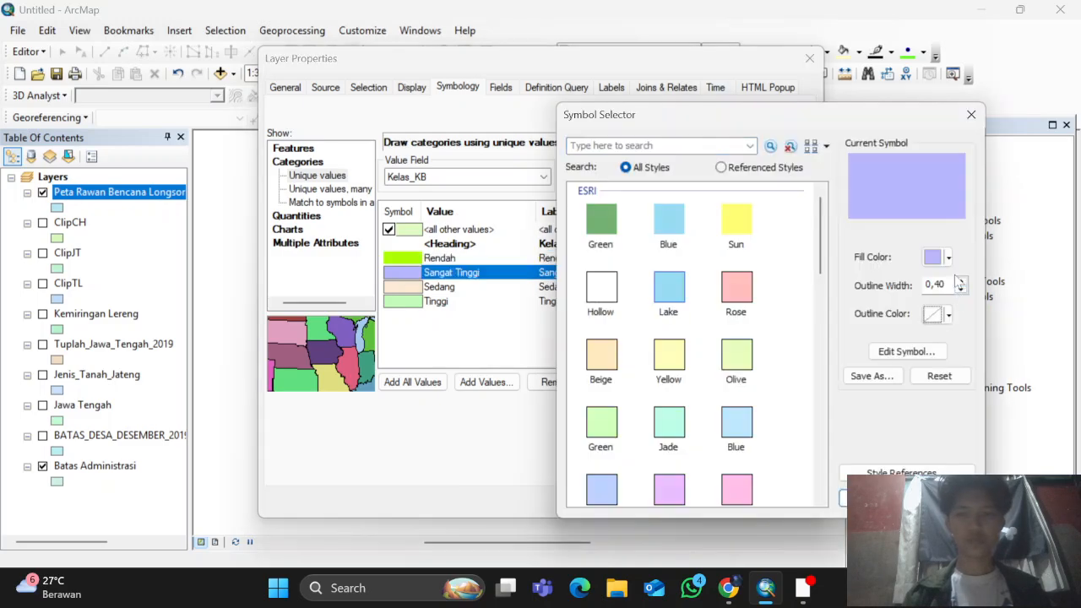
pyautogui.click(950, 258)
pyautogui.click(922, 326)
pyautogui.click(871, 497)
# Set the fill colour of the Sedang class to yellow and of the Tinggi class to orange
pyautogui.doubleClick(409, 289)
pyautogui.click(950, 257)
pyautogui.click(967, 325)
pyautogui.click(871, 497)
pyautogui.doubleClick(407, 302)
pyautogui.click(950, 257)
pyautogui.click(952, 325)
pyautogui.click(871, 497)
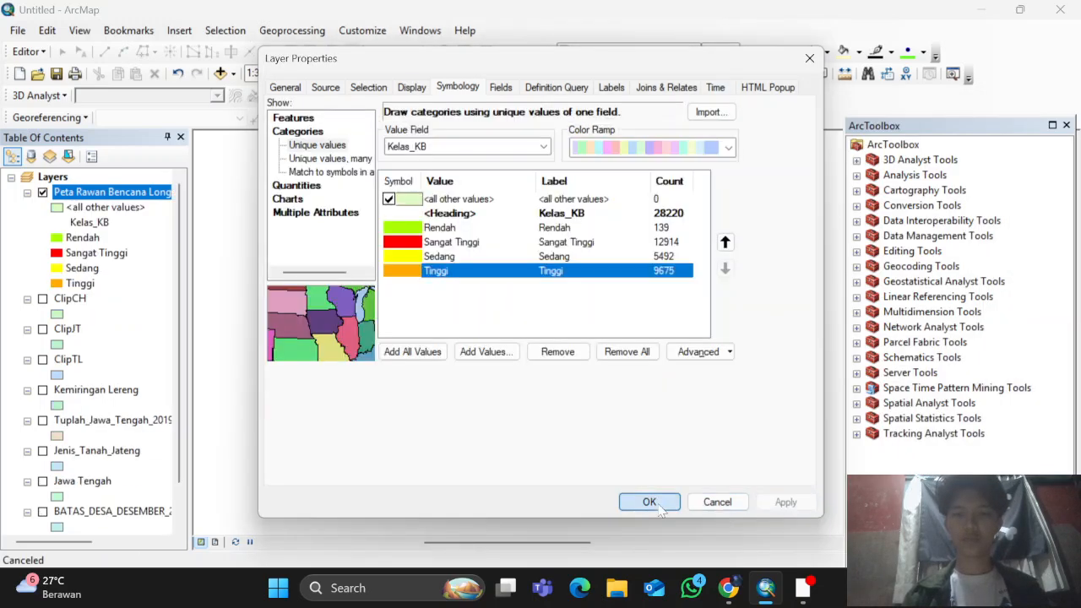
# Set up a Clip of the BATAS_DESA_DESEMBER_2019_DUKCAPIL_JAWA_TENGAH layer using Peta Rawan Bencana Longsor as the clip features
pyautogui.scroll(1, 633, 392)
pyautogui.click(291, 31)
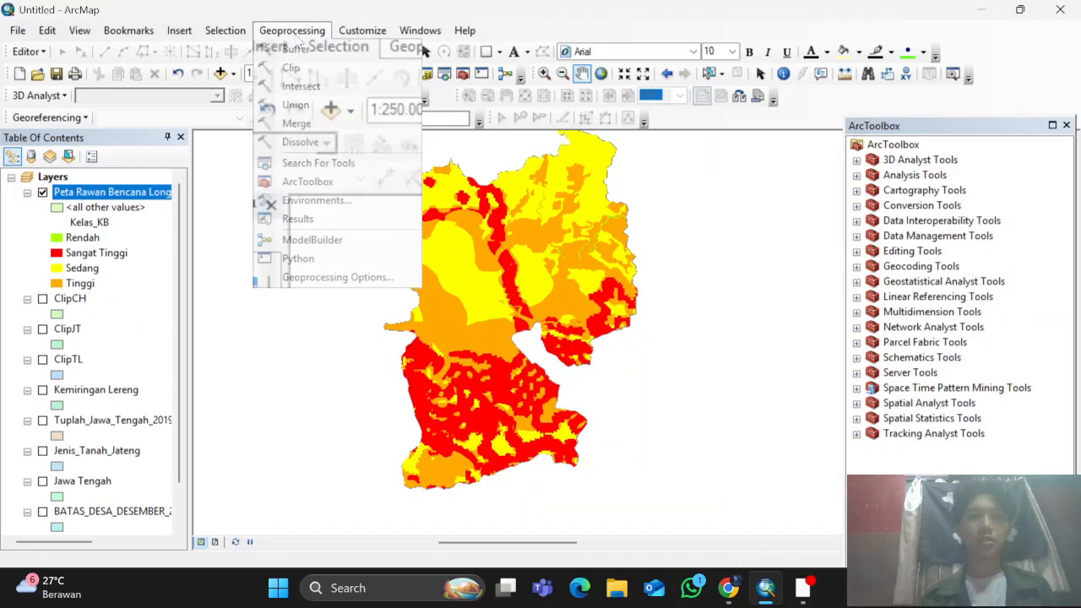
pyautogui.click(330, 66)
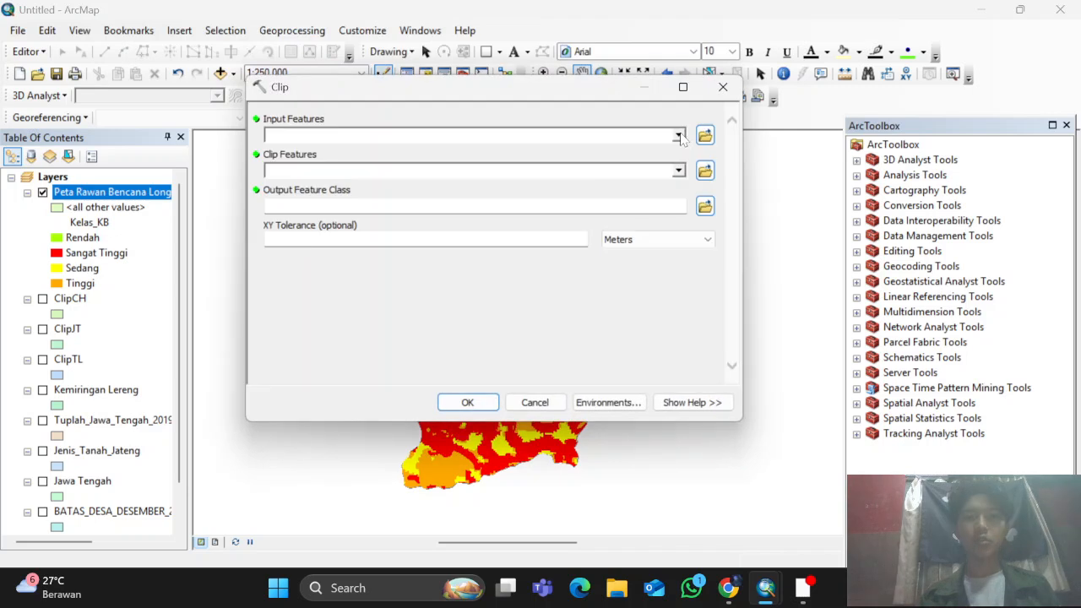
pyautogui.click(679, 135)
pyautogui.click(470, 273)
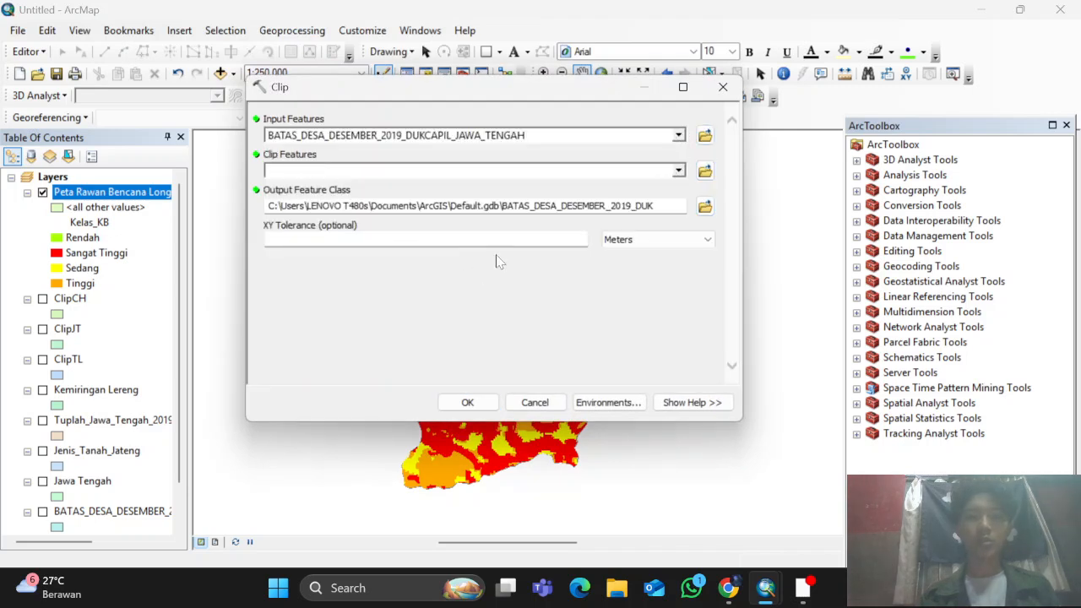
pyautogui.click(679, 170)
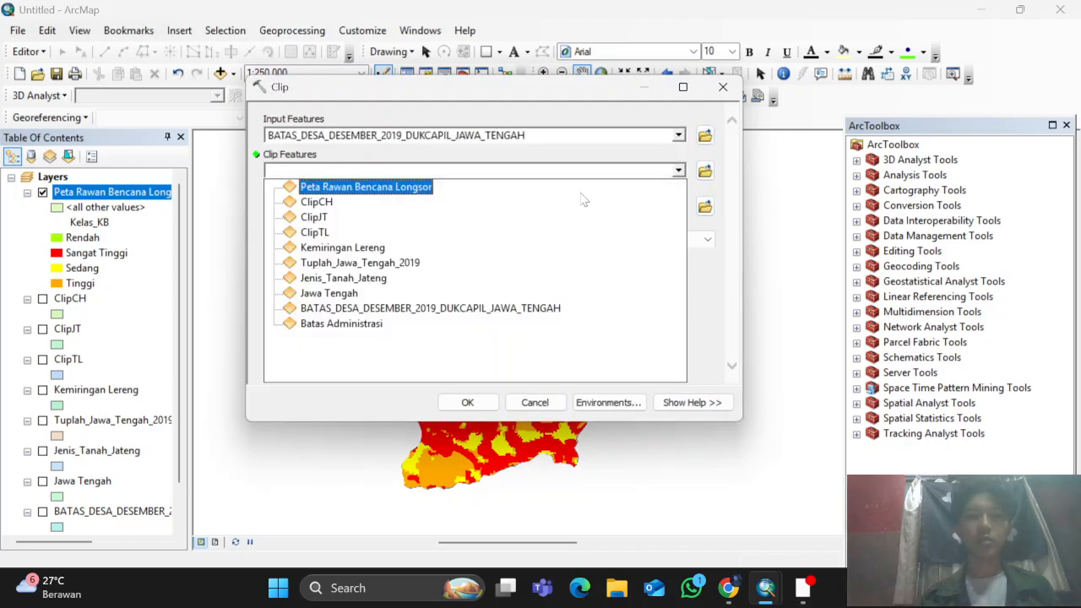
pyautogui.click(386, 181)
# Name the clip output Peta Rawan Bencana Tanah Longsor in the Data Baru folder and run the tool
pyautogui.click(703, 207)
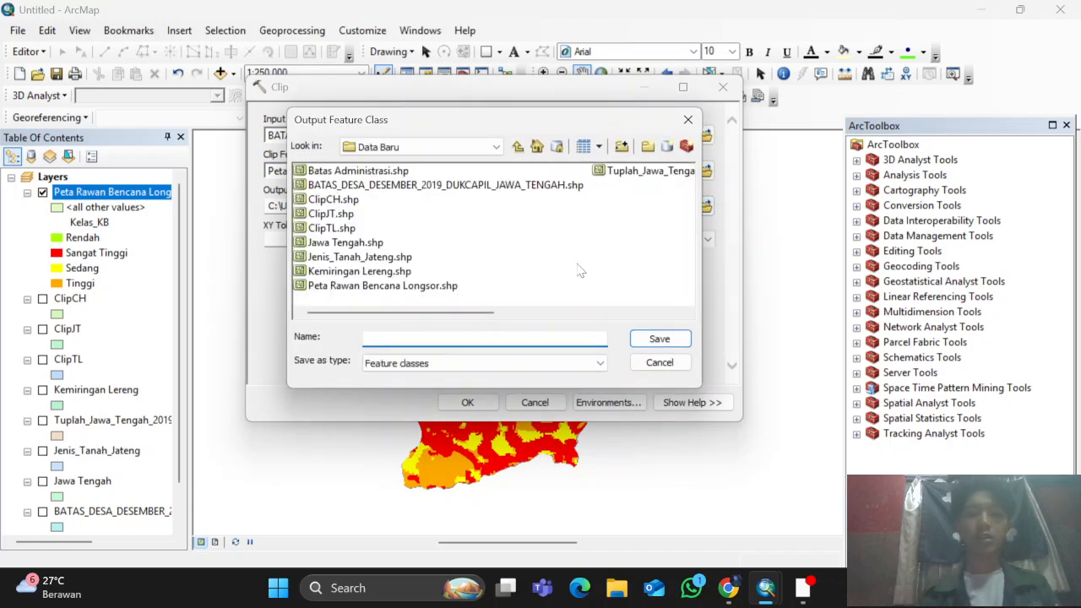
pyautogui.write('Peta')
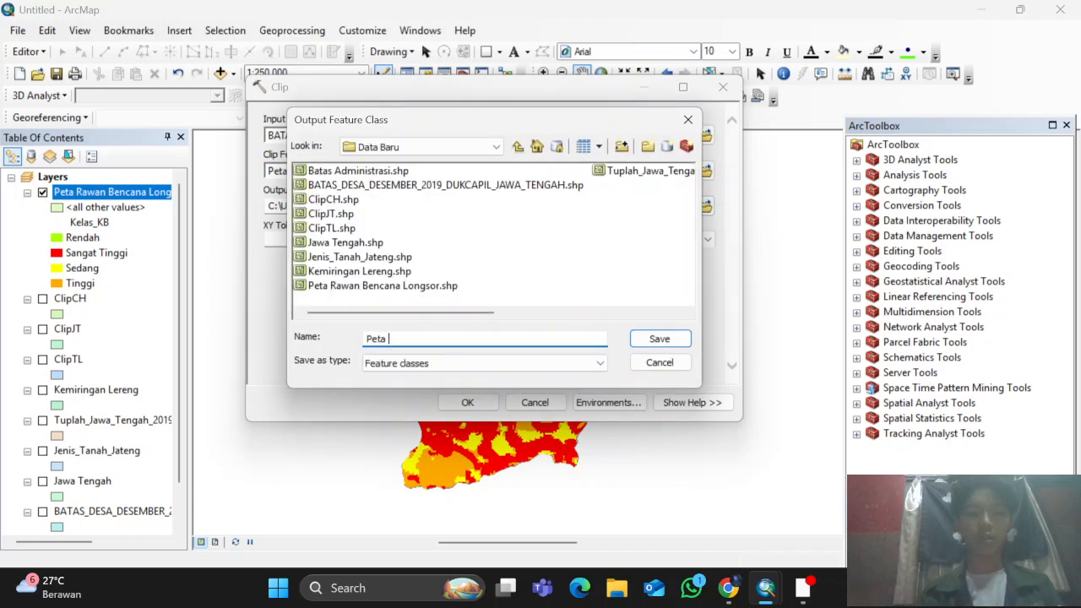
pyautogui.write(' Rawan Bencana')
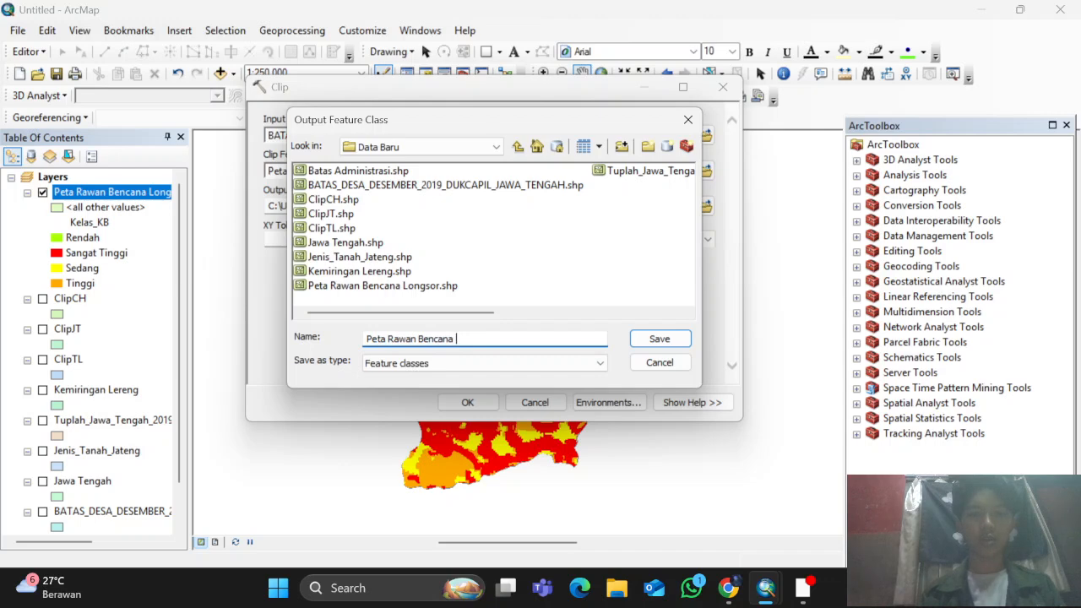
pyautogui.write(' Tanah Longsor')
pyautogui.click(660, 338)
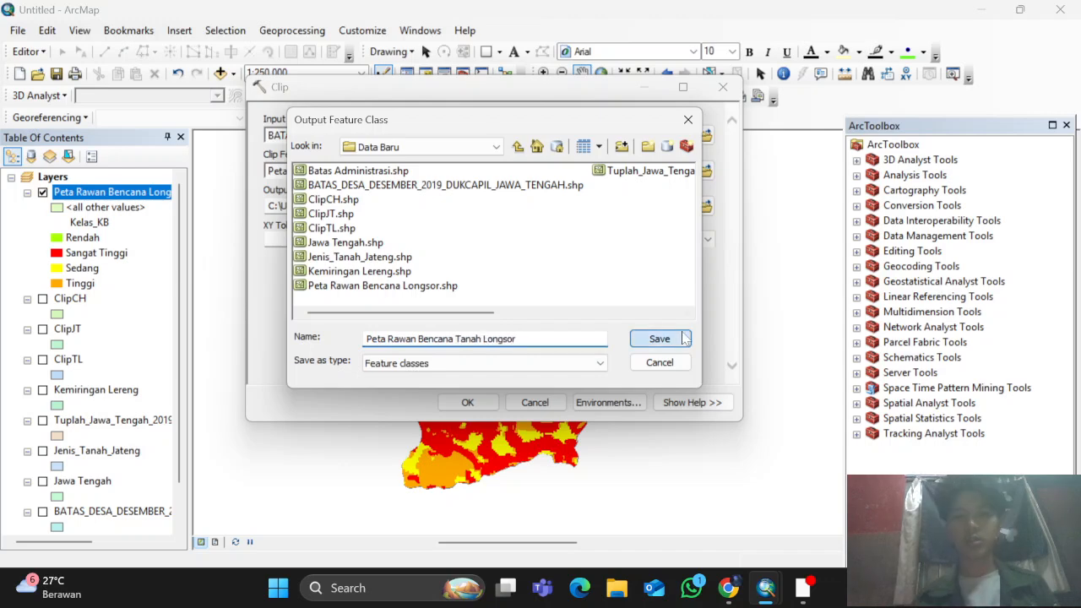
pyautogui.click(468, 402)
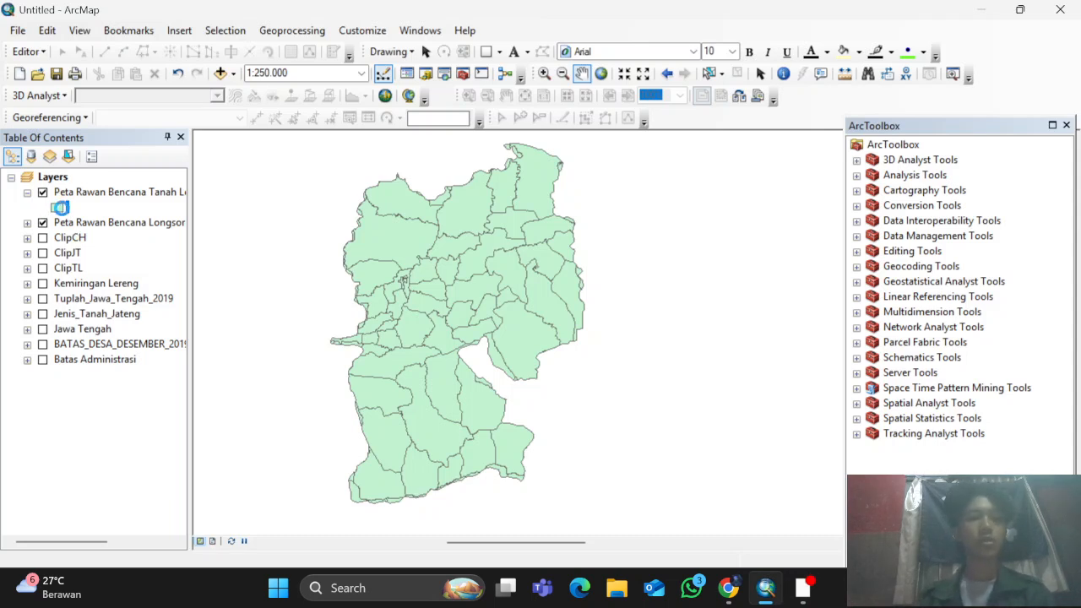
# Set the fill of the Peta Rawan Bencana Tanah Longsor layer's symbol to no colour
pyautogui.click(60, 207)
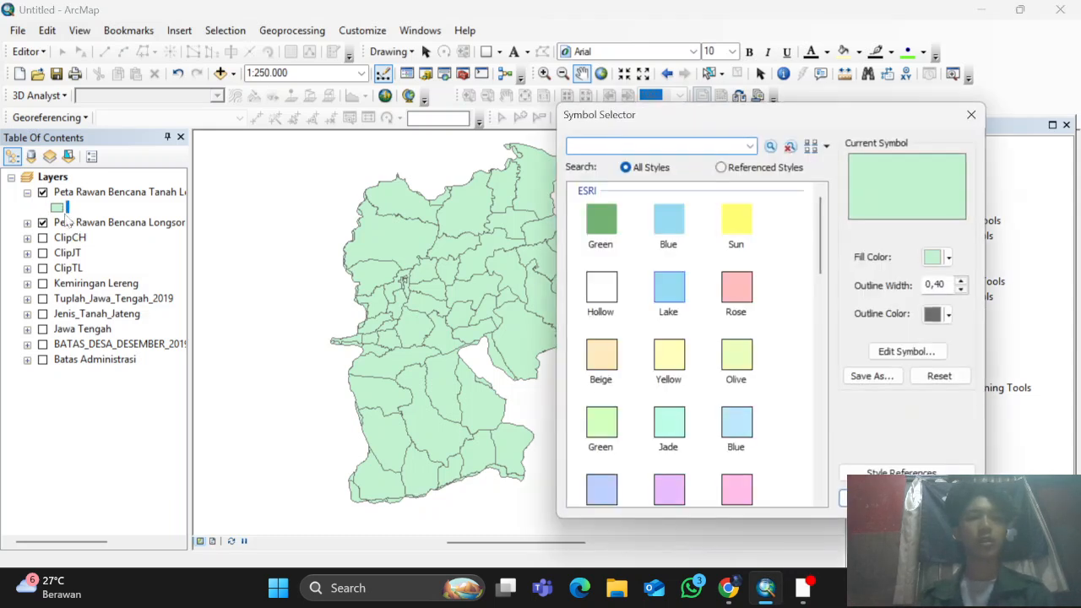
pyautogui.click(948, 257)
pyautogui.click(947, 283)
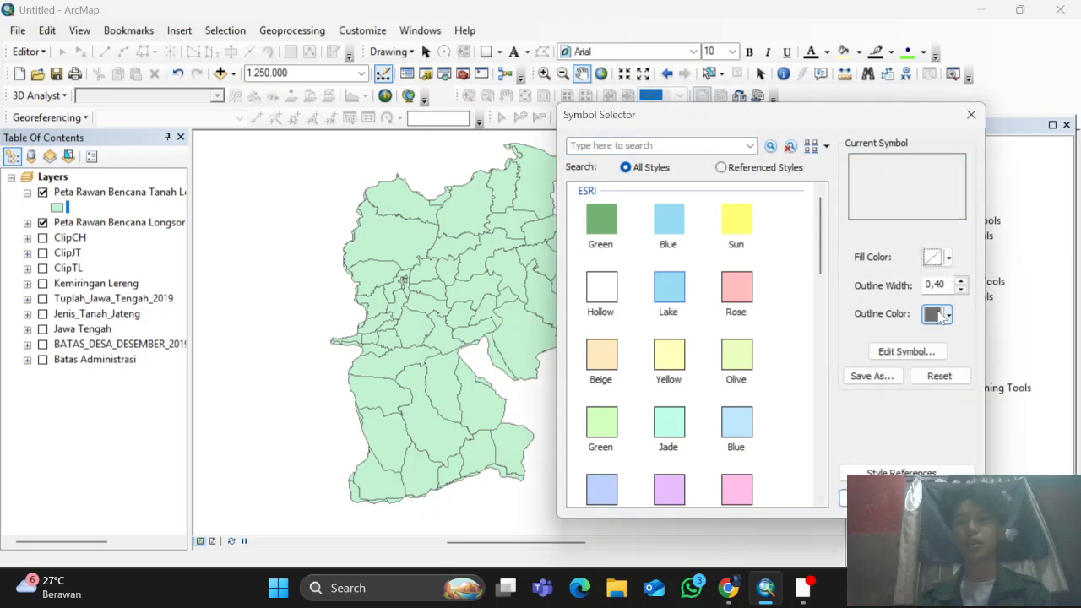
# Edit the symbol's outline and add the Simbol RBI.style file from the Mapping folder to the style references
pyautogui.click(925, 355)
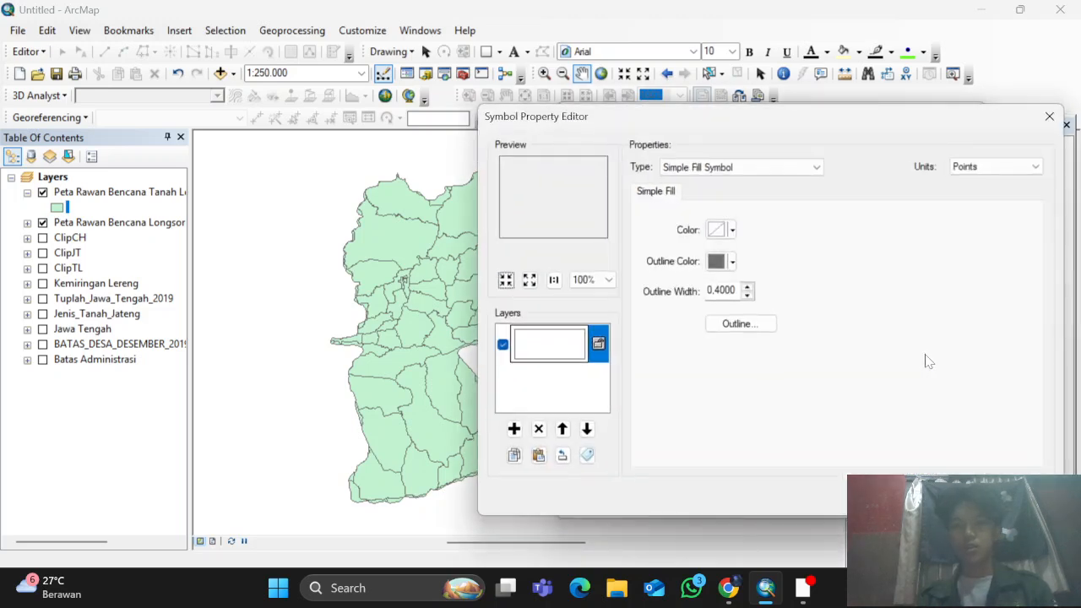
pyautogui.click(758, 330)
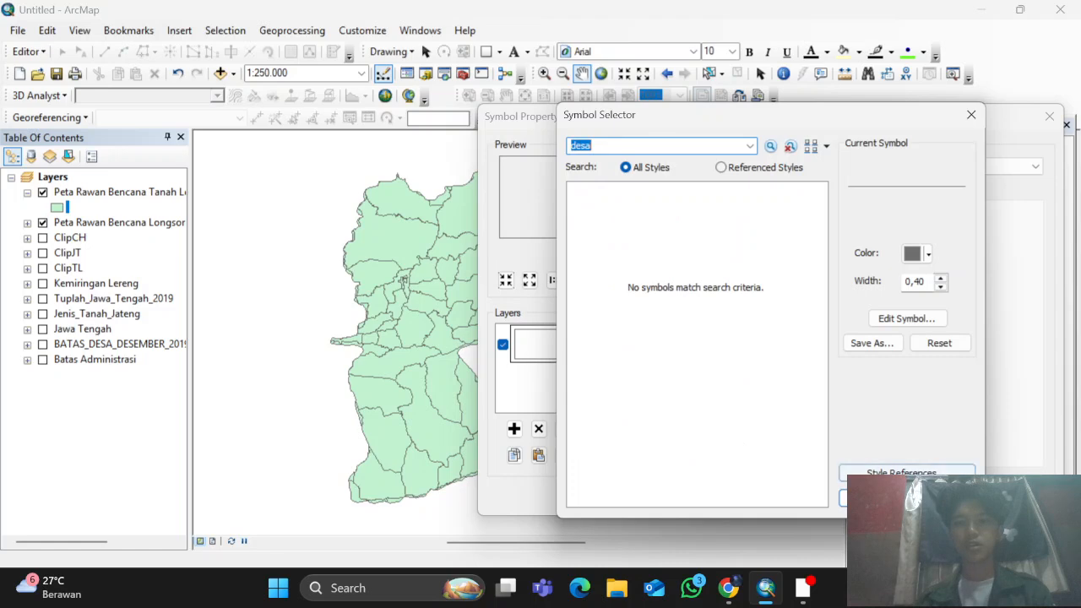
pyautogui.click(901, 469)
pyautogui.click(720, 443)
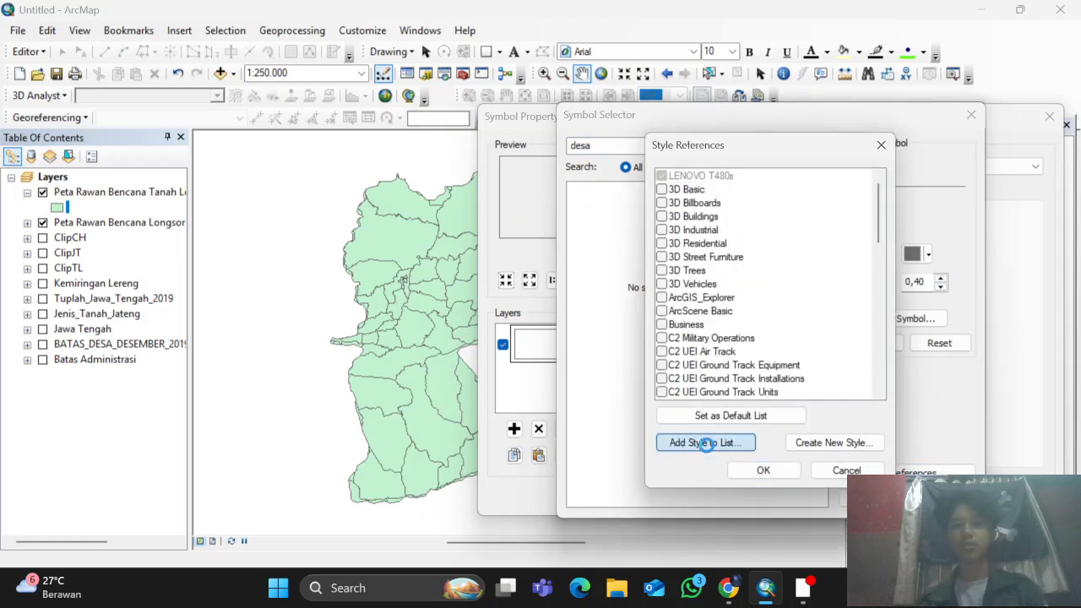
pyautogui.scroll(-3, 704, 362)
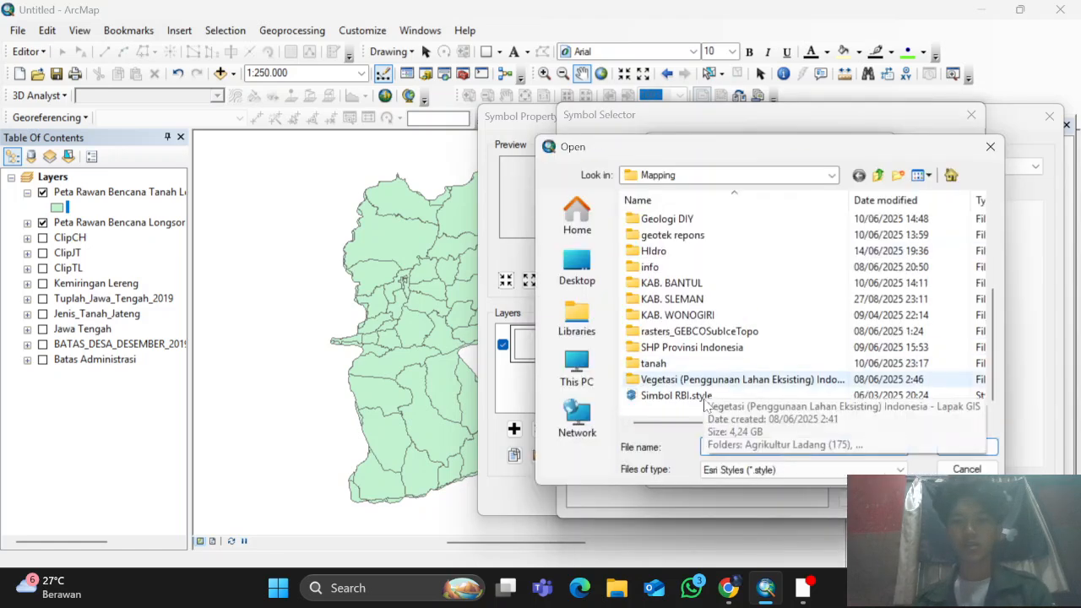
pyautogui.click(676, 394)
pyautogui.click(966, 446)
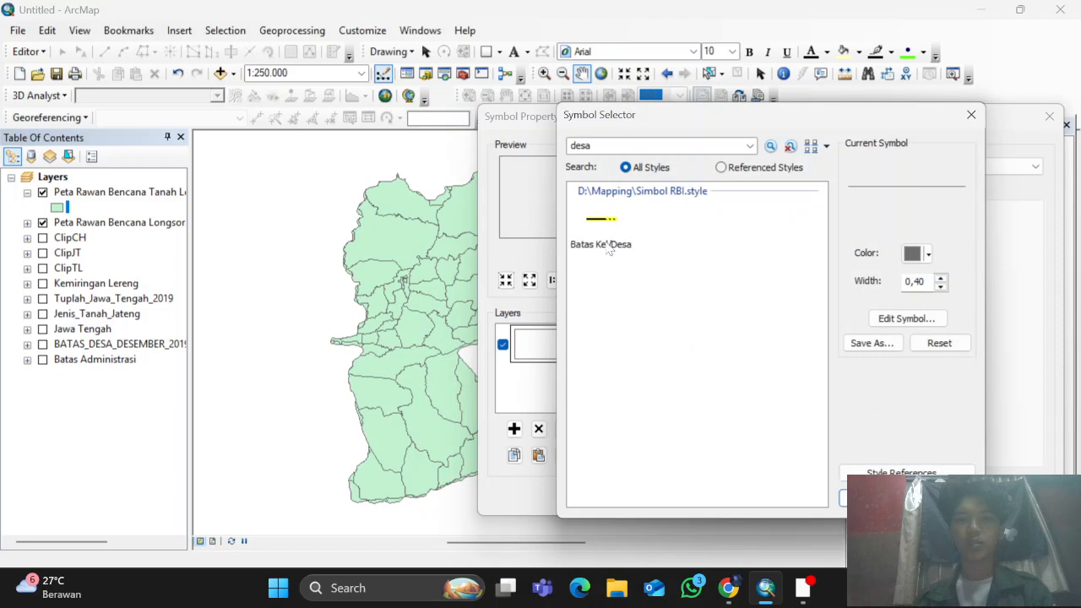
# Choose the Batas Kel/Desa line symbol for the outline and set its width to 1,5
pyautogui.click(611, 250)
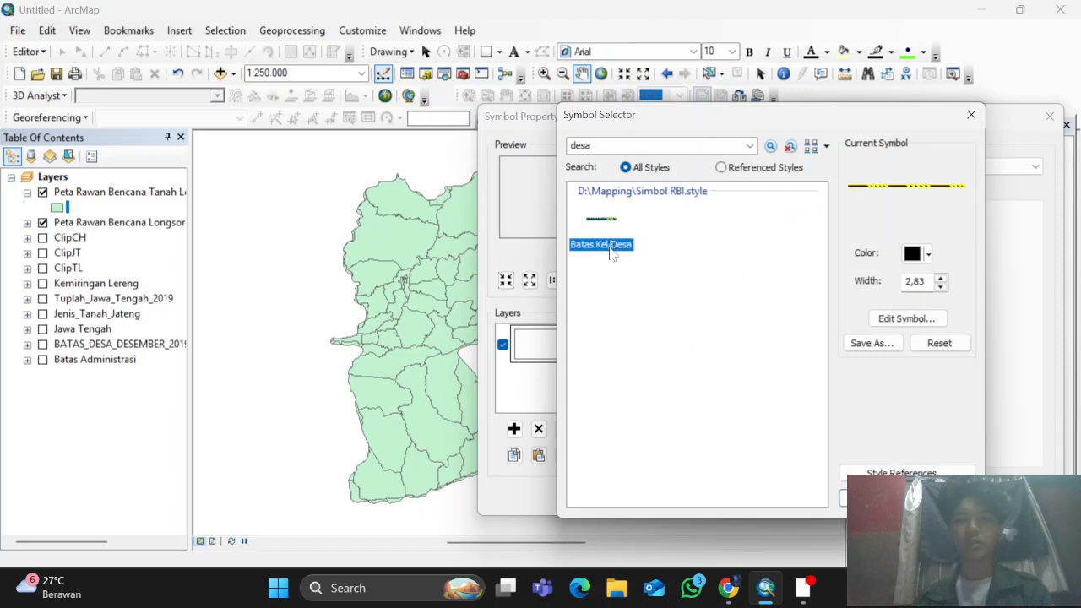
pyautogui.click(924, 281)
pyautogui.write('1')
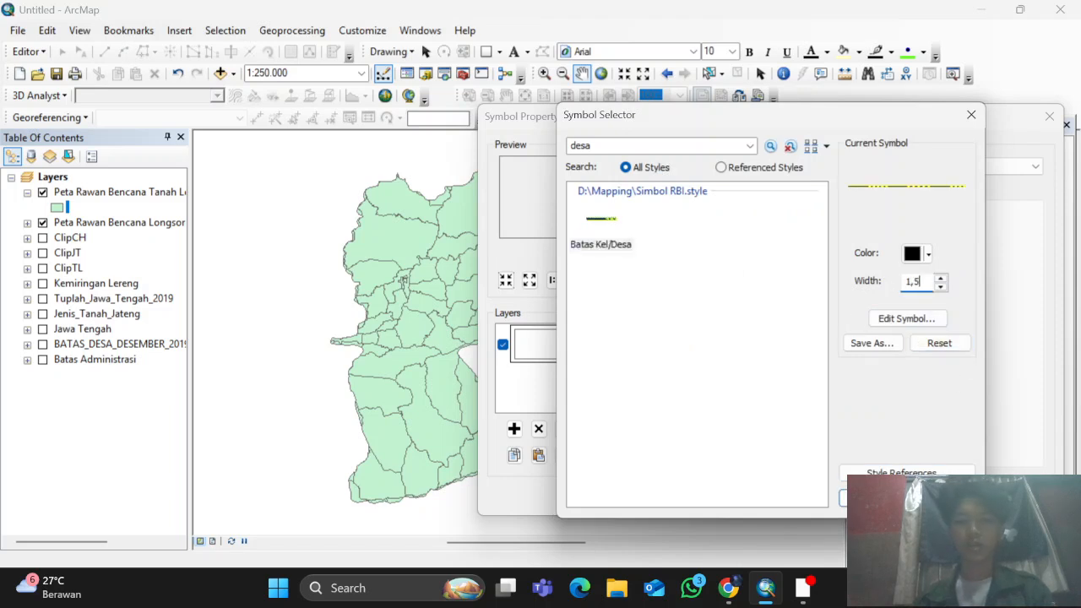
pyautogui.write(',5')
# Turn off the yellow line layer of the outline symbol, set the black dashed line's width to 1,5 and accept the symbol
pyautogui.click(906, 318)
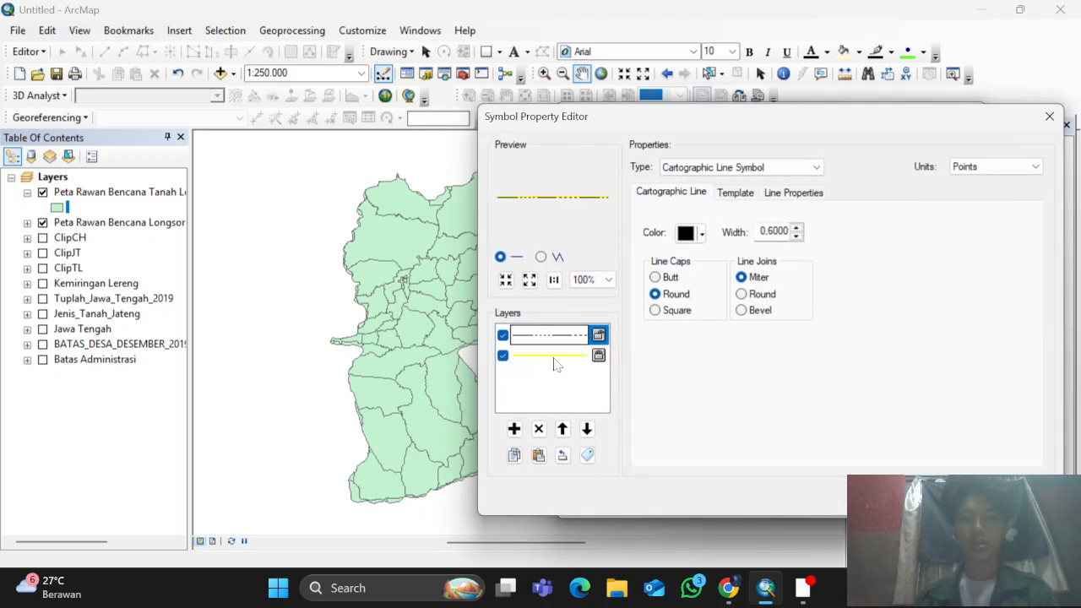
pyautogui.click(502, 356)
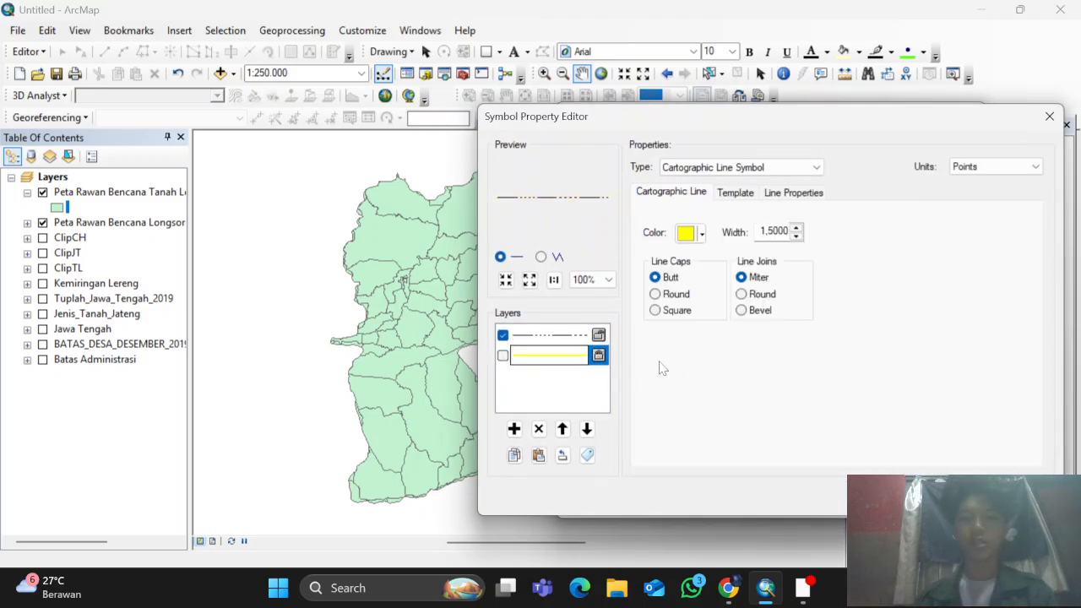
pyautogui.write('1,')
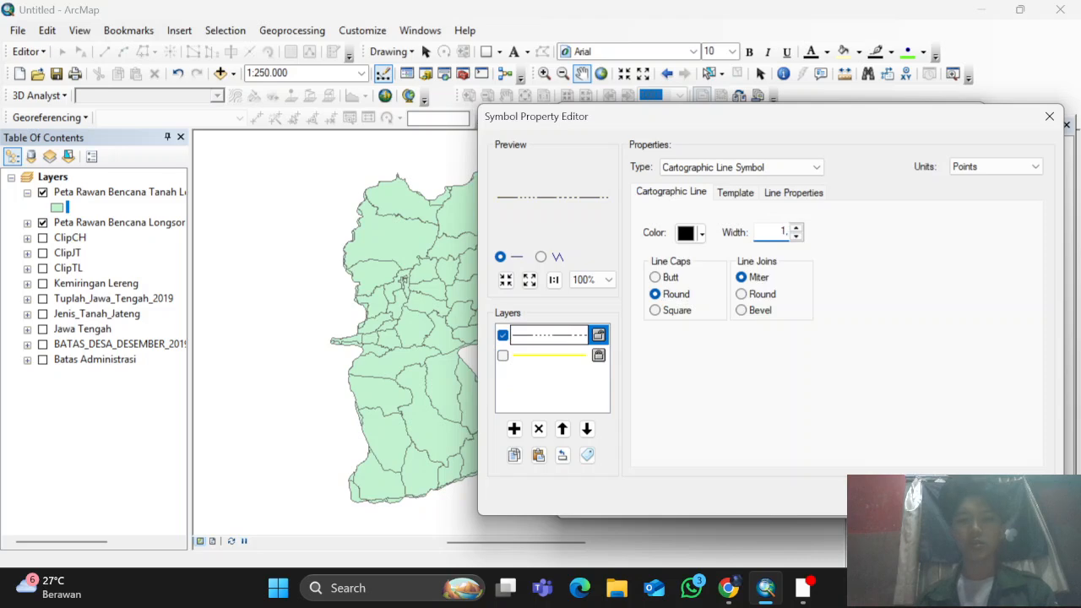
pyautogui.write('5')
pyautogui.click(947, 495)
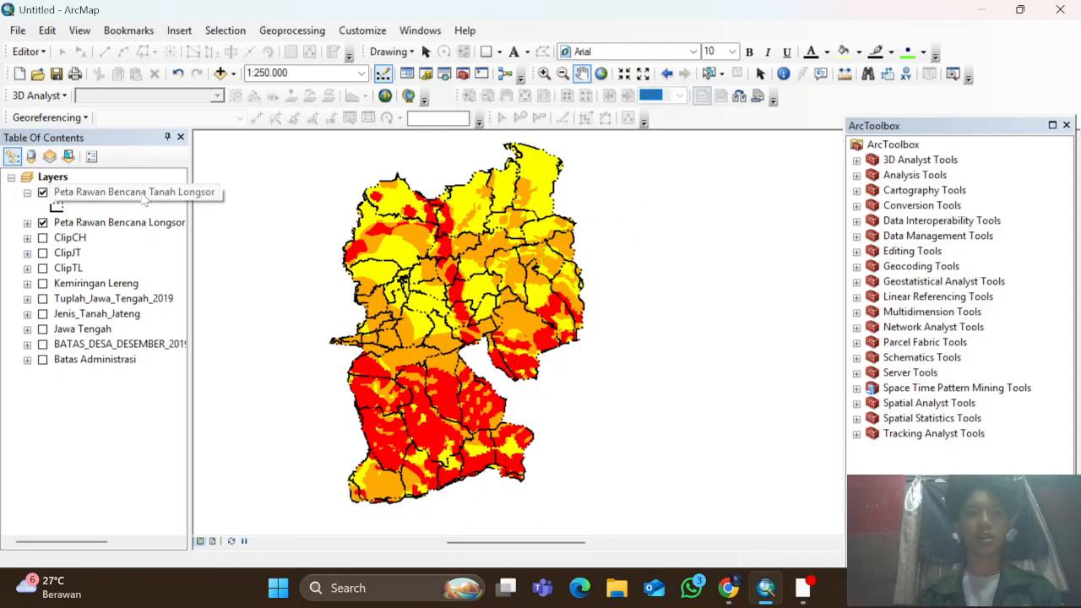
# Turn on feature labels for the Peta Rawan Bencana Tanah Longsor layer using the DESA field
pyautogui.rightClick(143, 195)
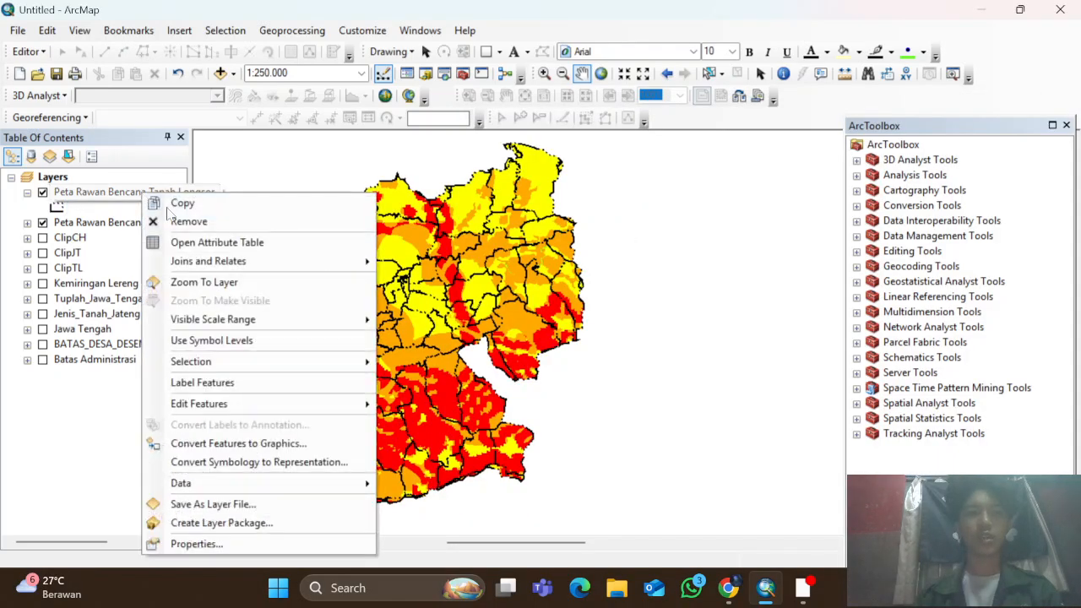
pyautogui.click(143, 195)
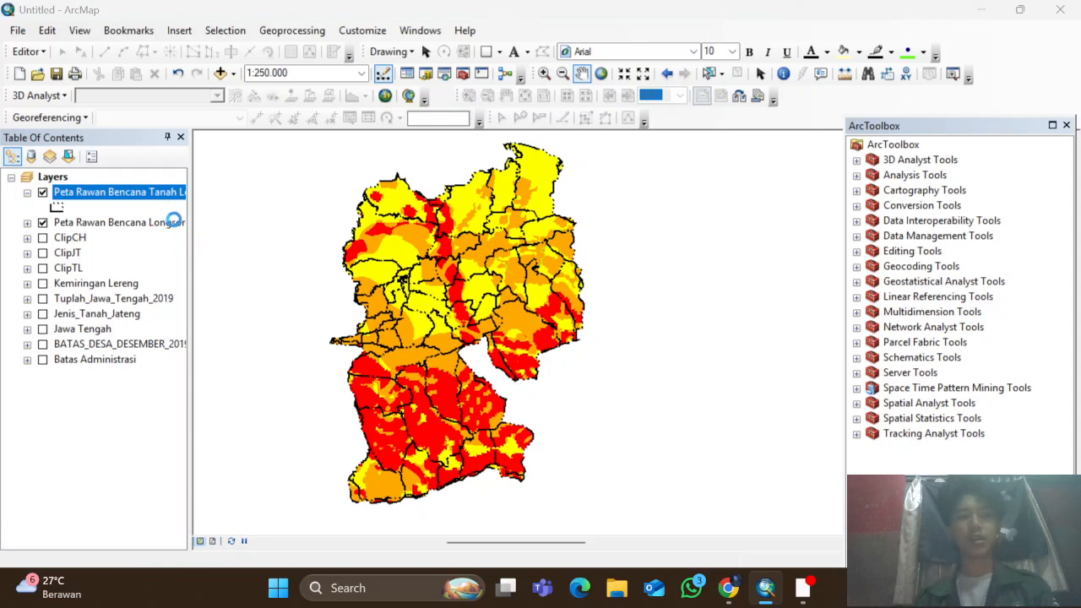
pyautogui.click(611, 87)
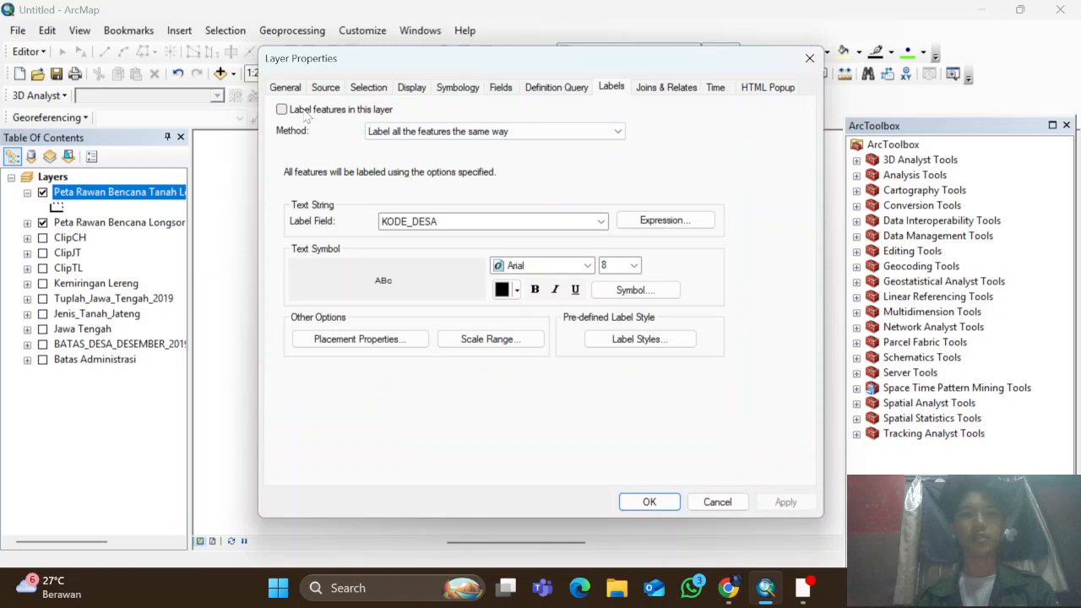
pyautogui.click(306, 114)
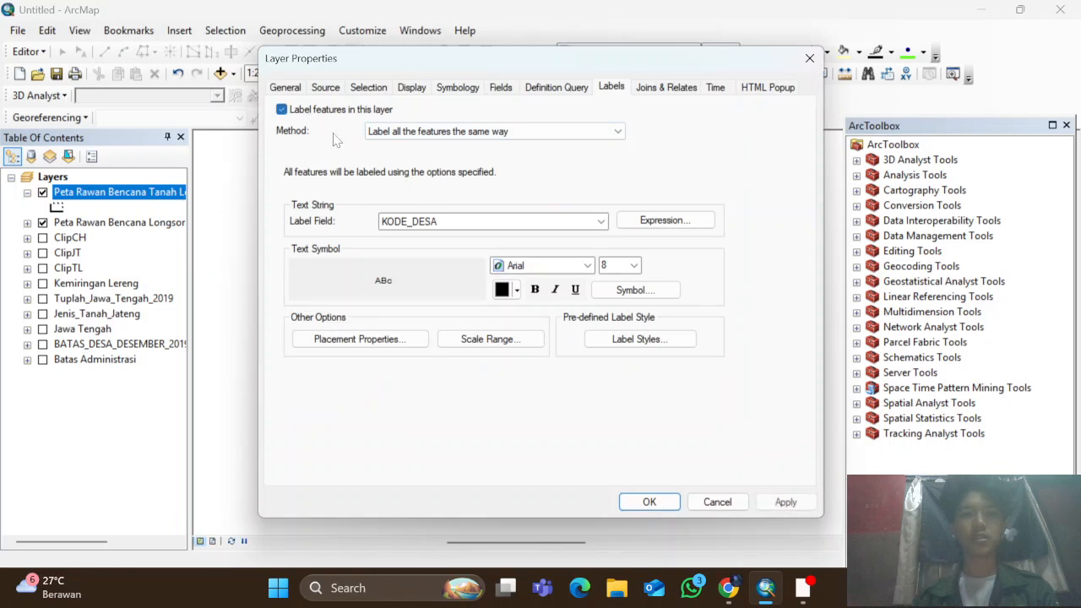
pyautogui.click(453, 221)
pyautogui.click(441, 248)
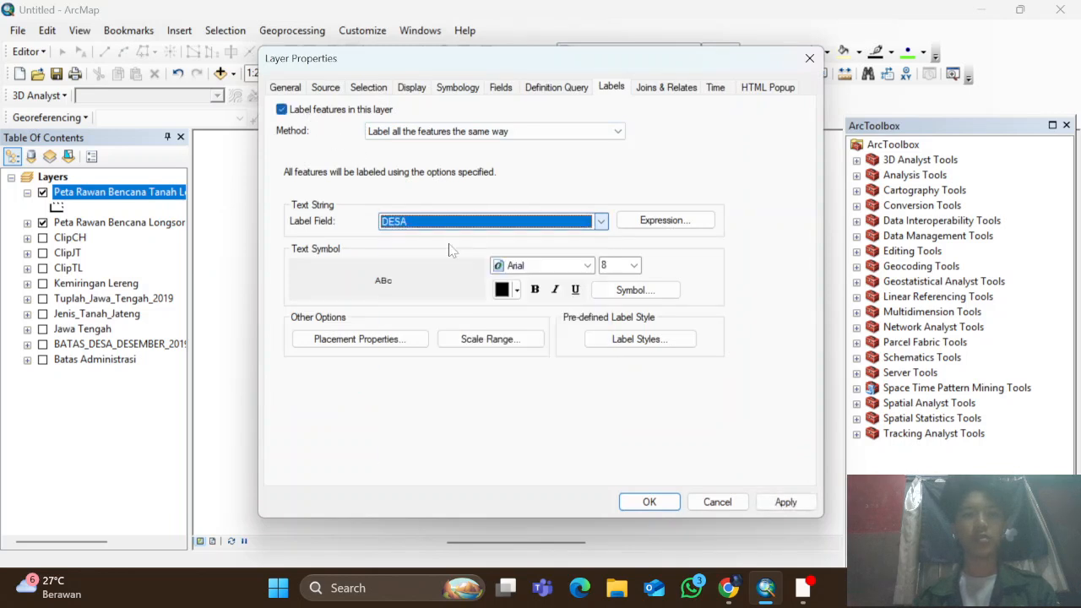
# Set the label font to Times New Roman, keeping the size at 8
pyautogui.click(546, 269)
pyautogui.write('ti')
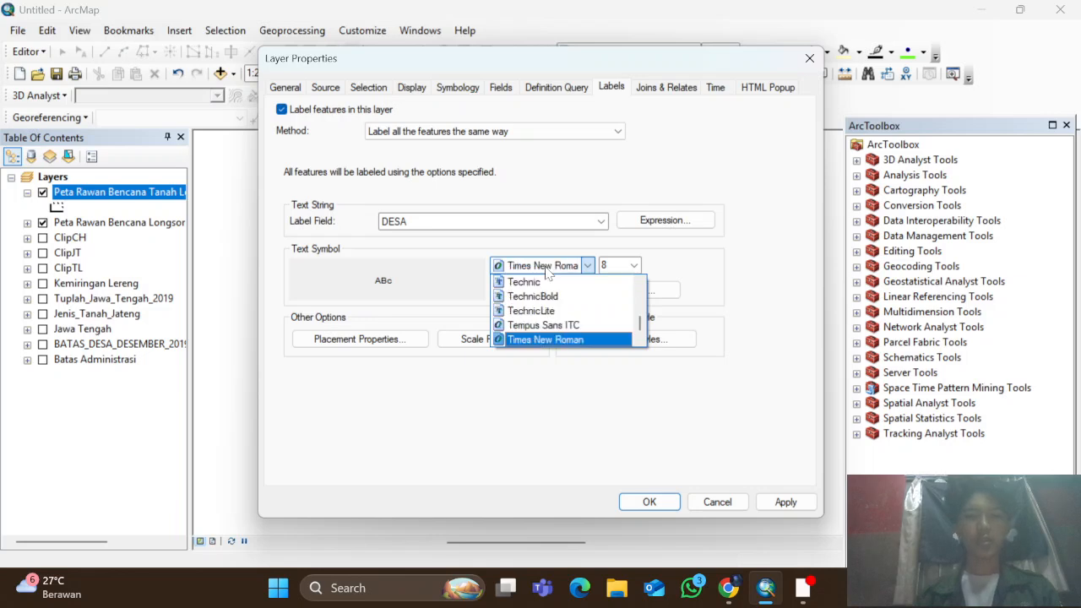
pyautogui.click(554, 341)
pyautogui.click(634, 266)
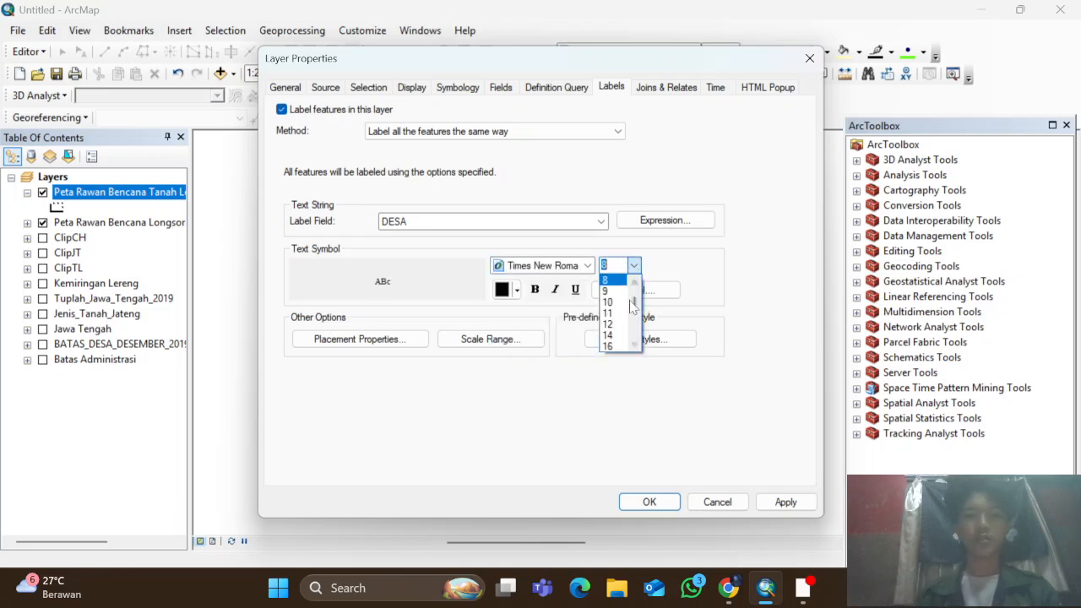
pyautogui.click(634, 266)
pyautogui.click(633, 266)
pyautogui.click(633, 266)
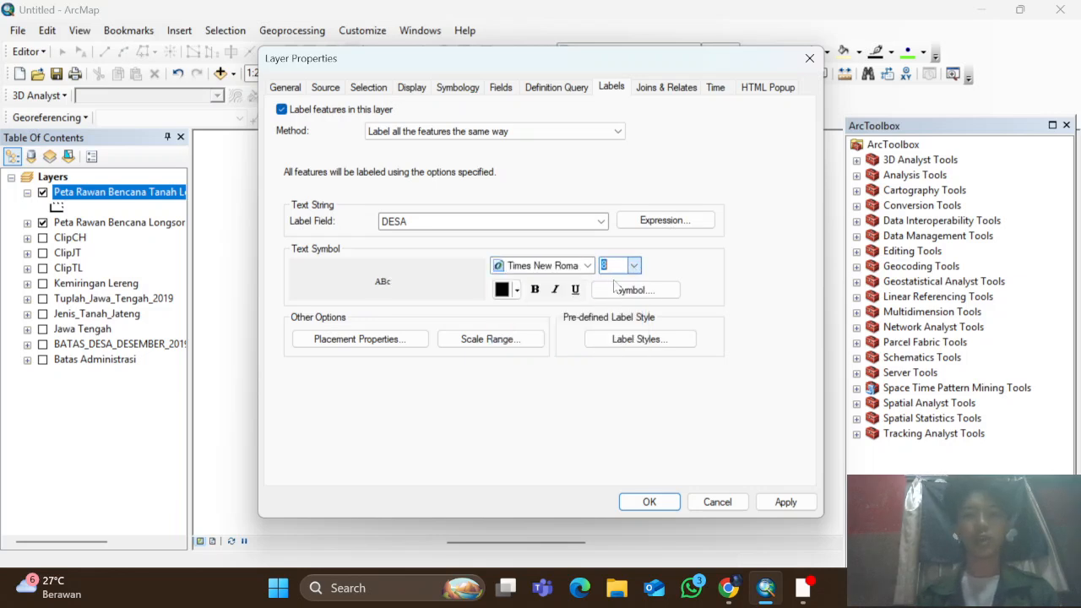
# Accept the label placement properties and apply the label settings to the layer
pyautogui.click(386, 339)
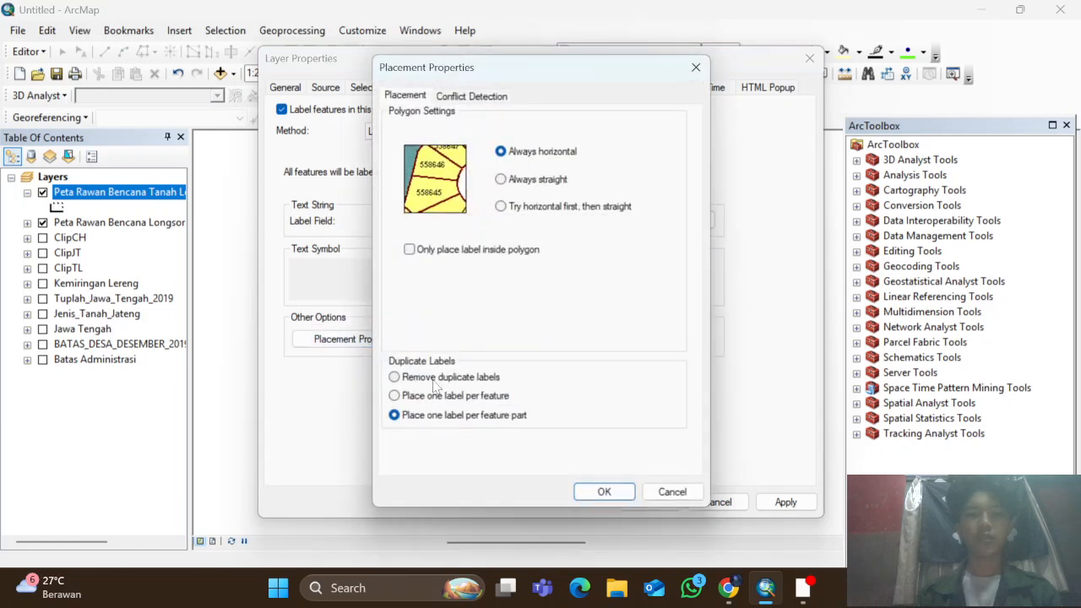
pyautogui.click(603, 492)
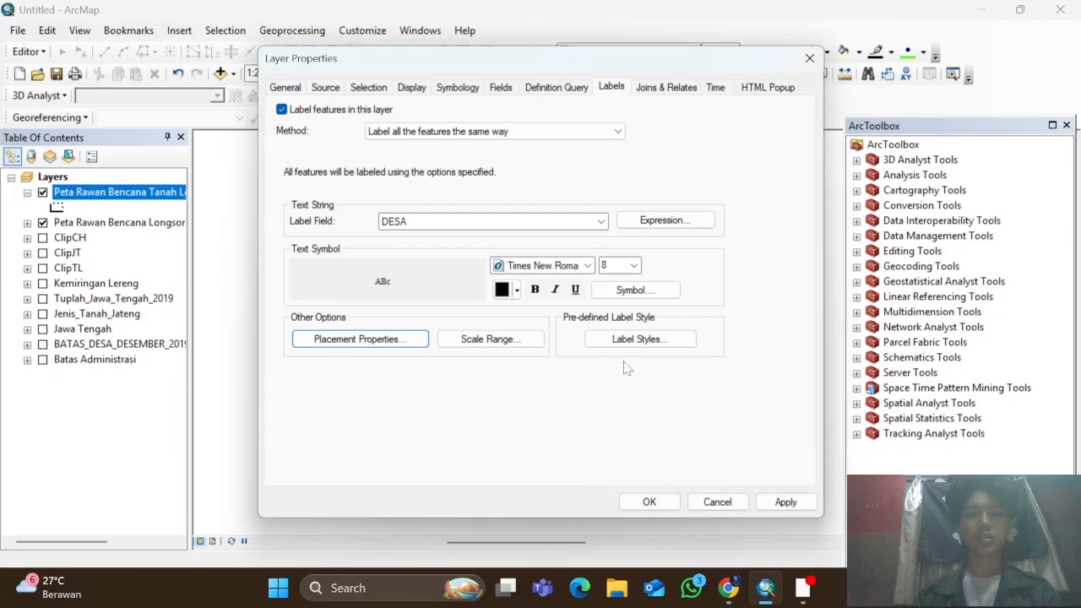
pyautogui.click(784, 501)
pyautogui.click(649, 501)
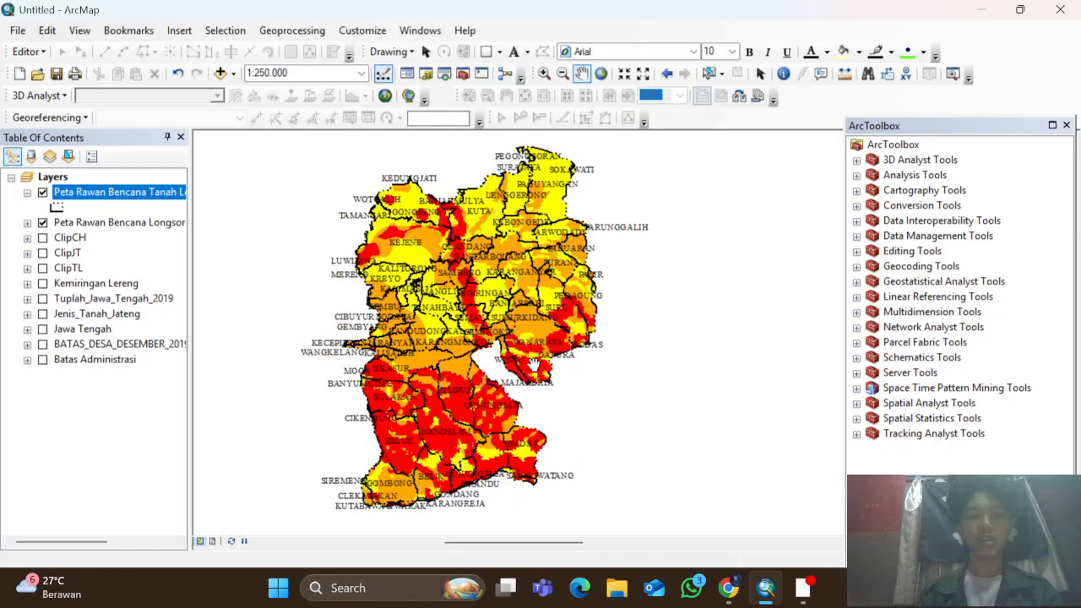
# Save the map document in the ACARA 4 folder, named Acara4 followed by the author's name
pyautogui.click(19, 31)
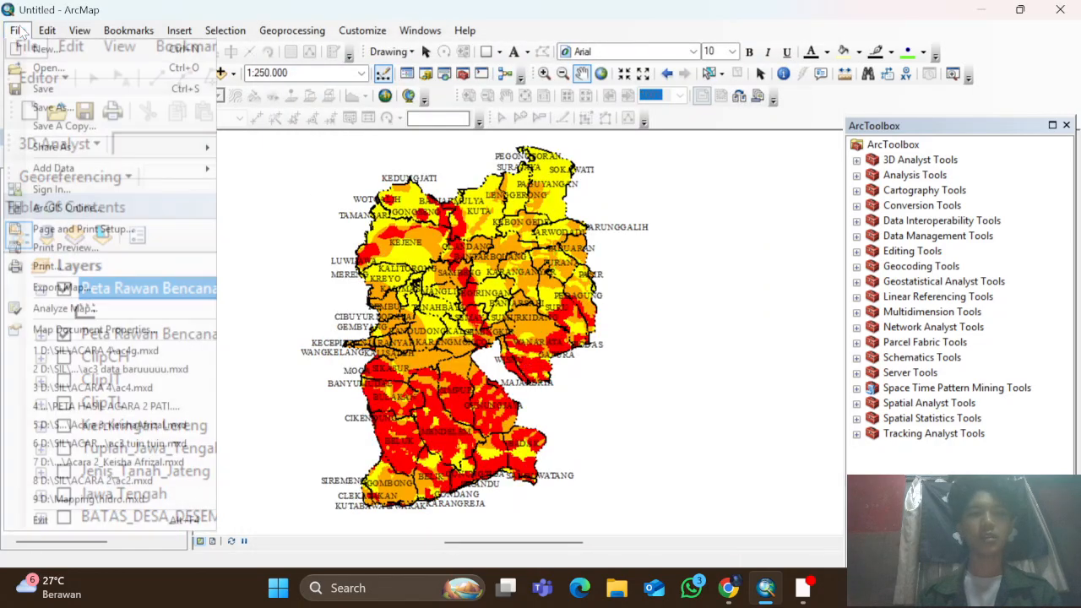
pyautogui.click(136, 95)
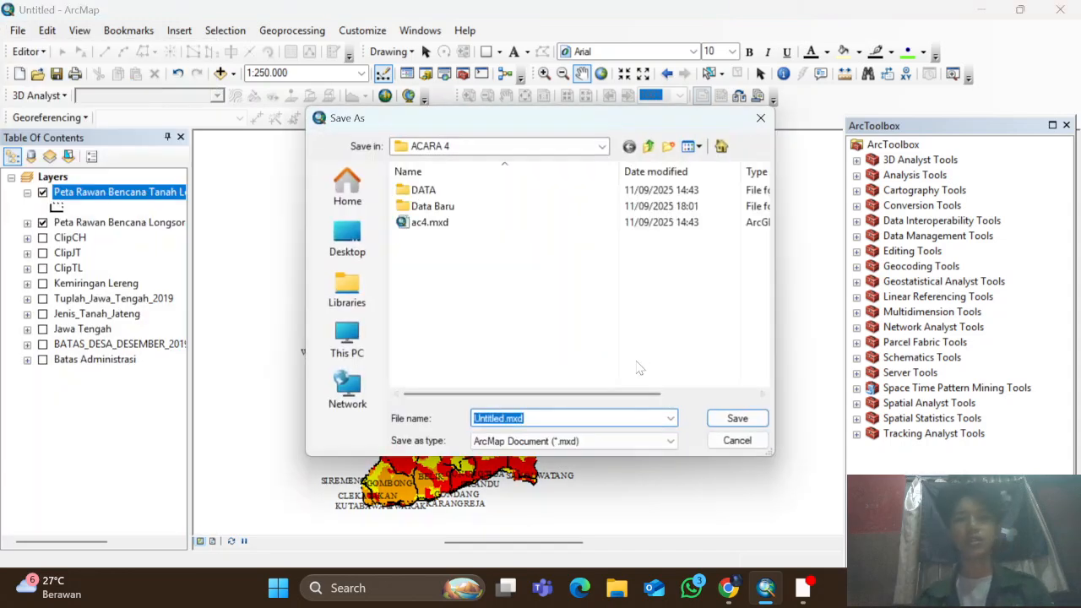
pyautogui.write('Acara4_KeishaAfrizal')
pyautogui.press('Return')
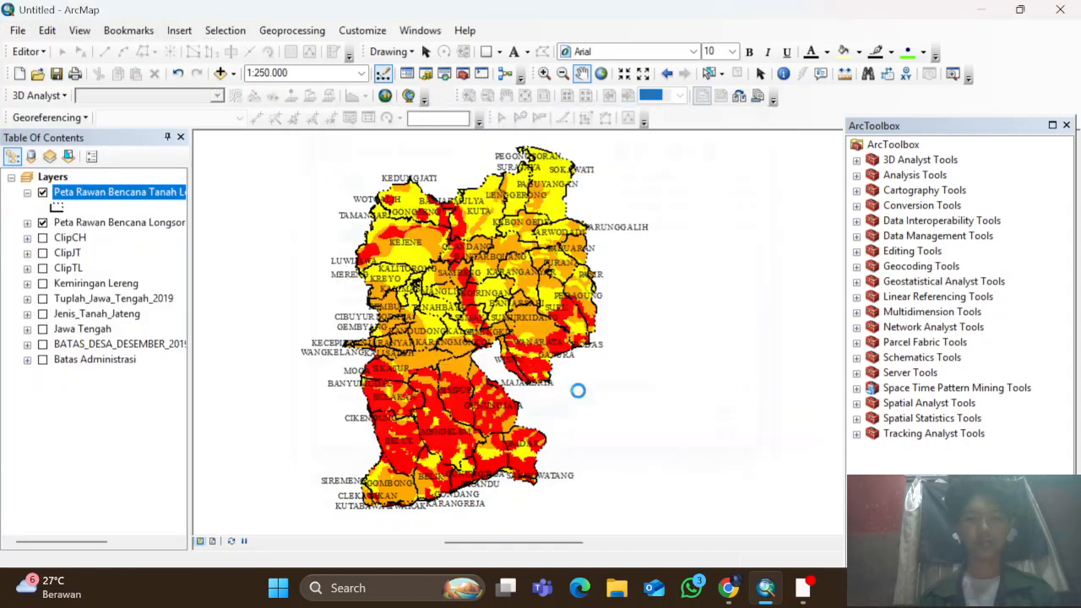
# Start exporting the map
pyautogui.click(16, 30)
pyautogui.click(96, 288)
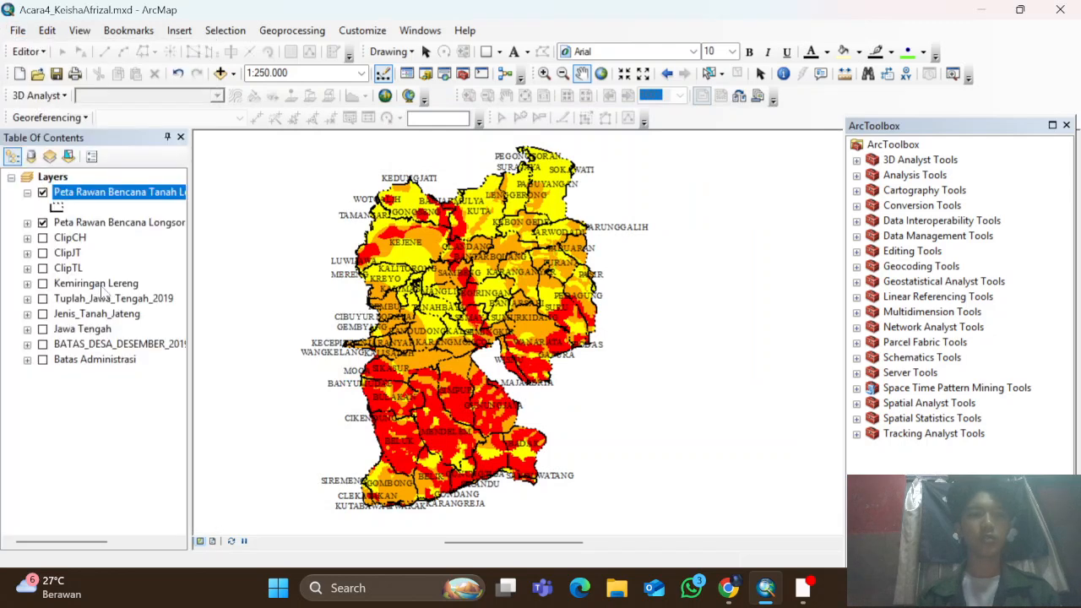